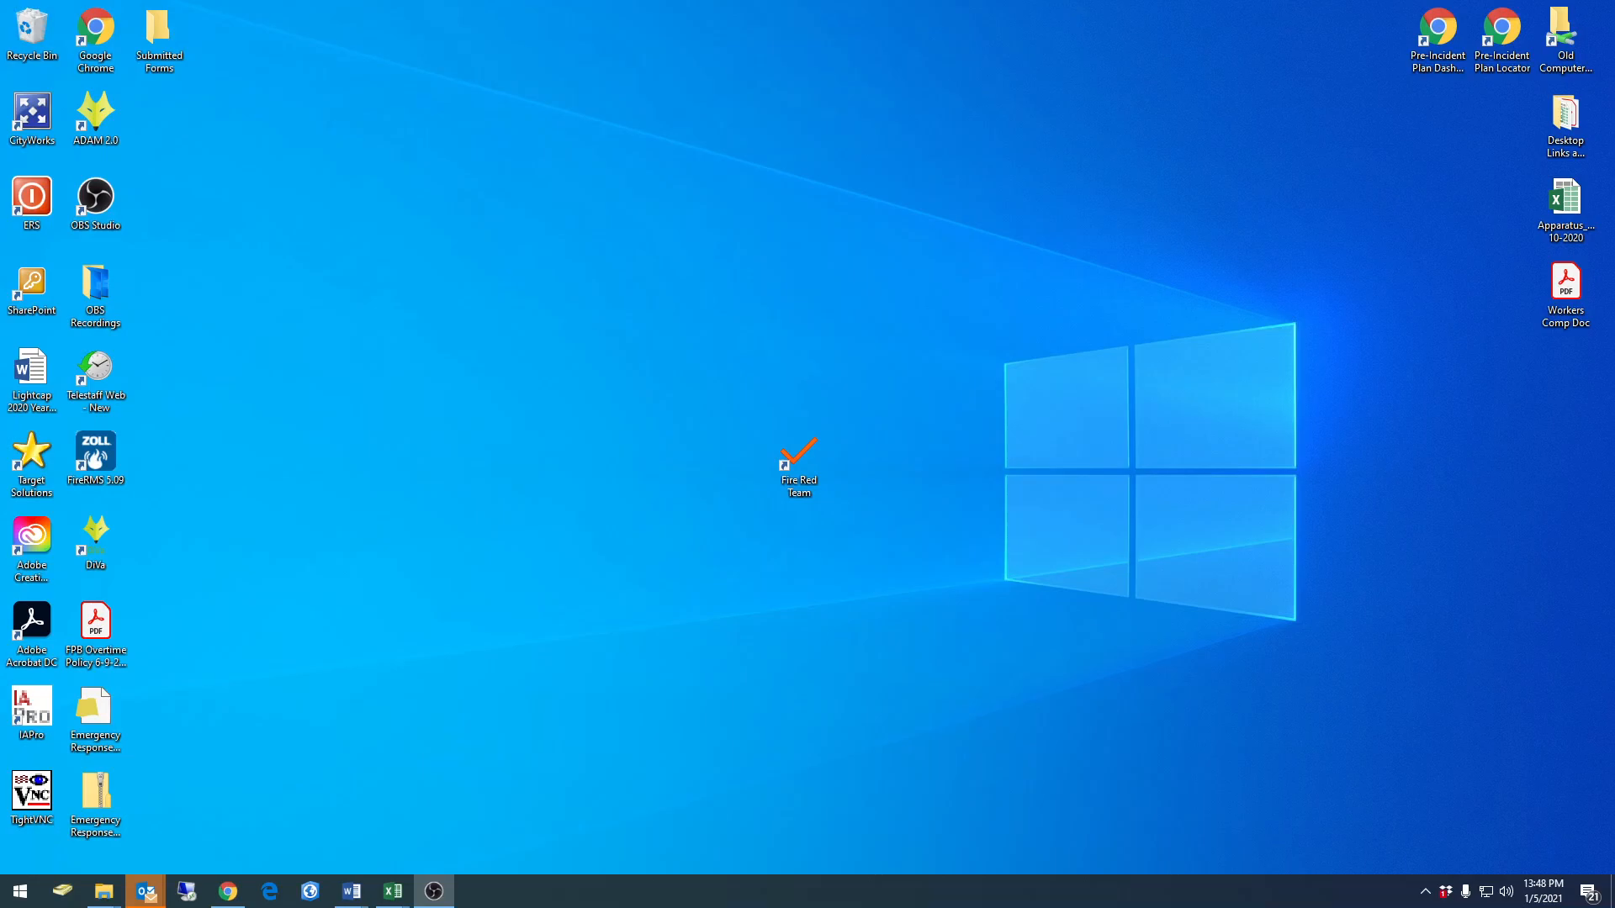
Switch to Chrome and open the Trade of Time Form from the CFD Forms document library
{"action": "left_click", "coordinate": [224, 898]}
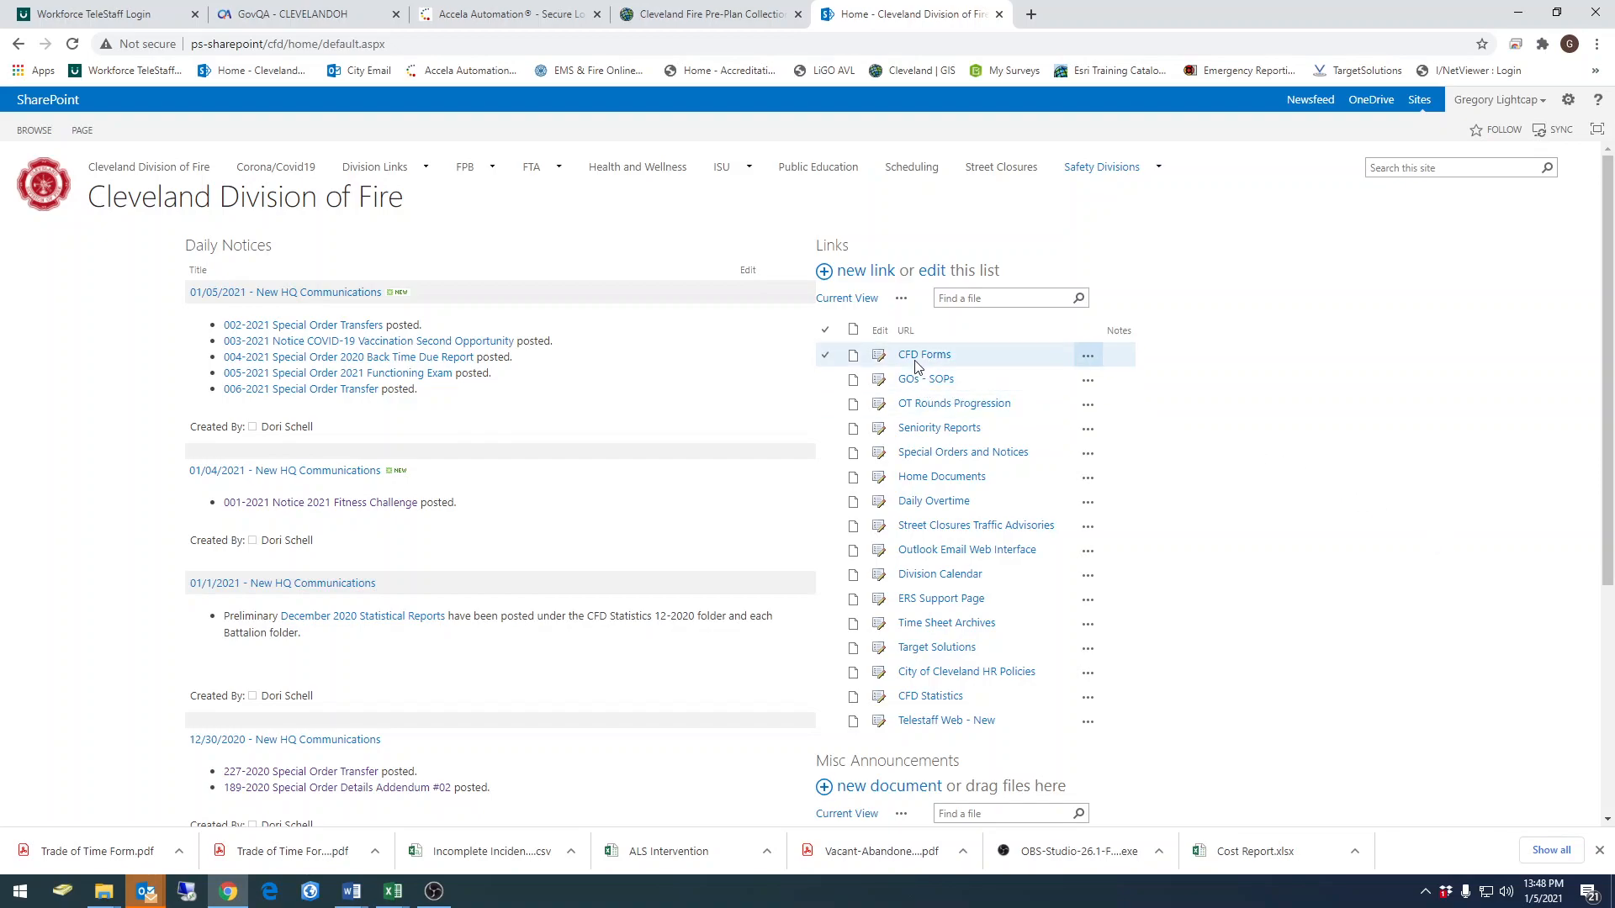
{"action": "left_click", "coordinate": [916, 357]}
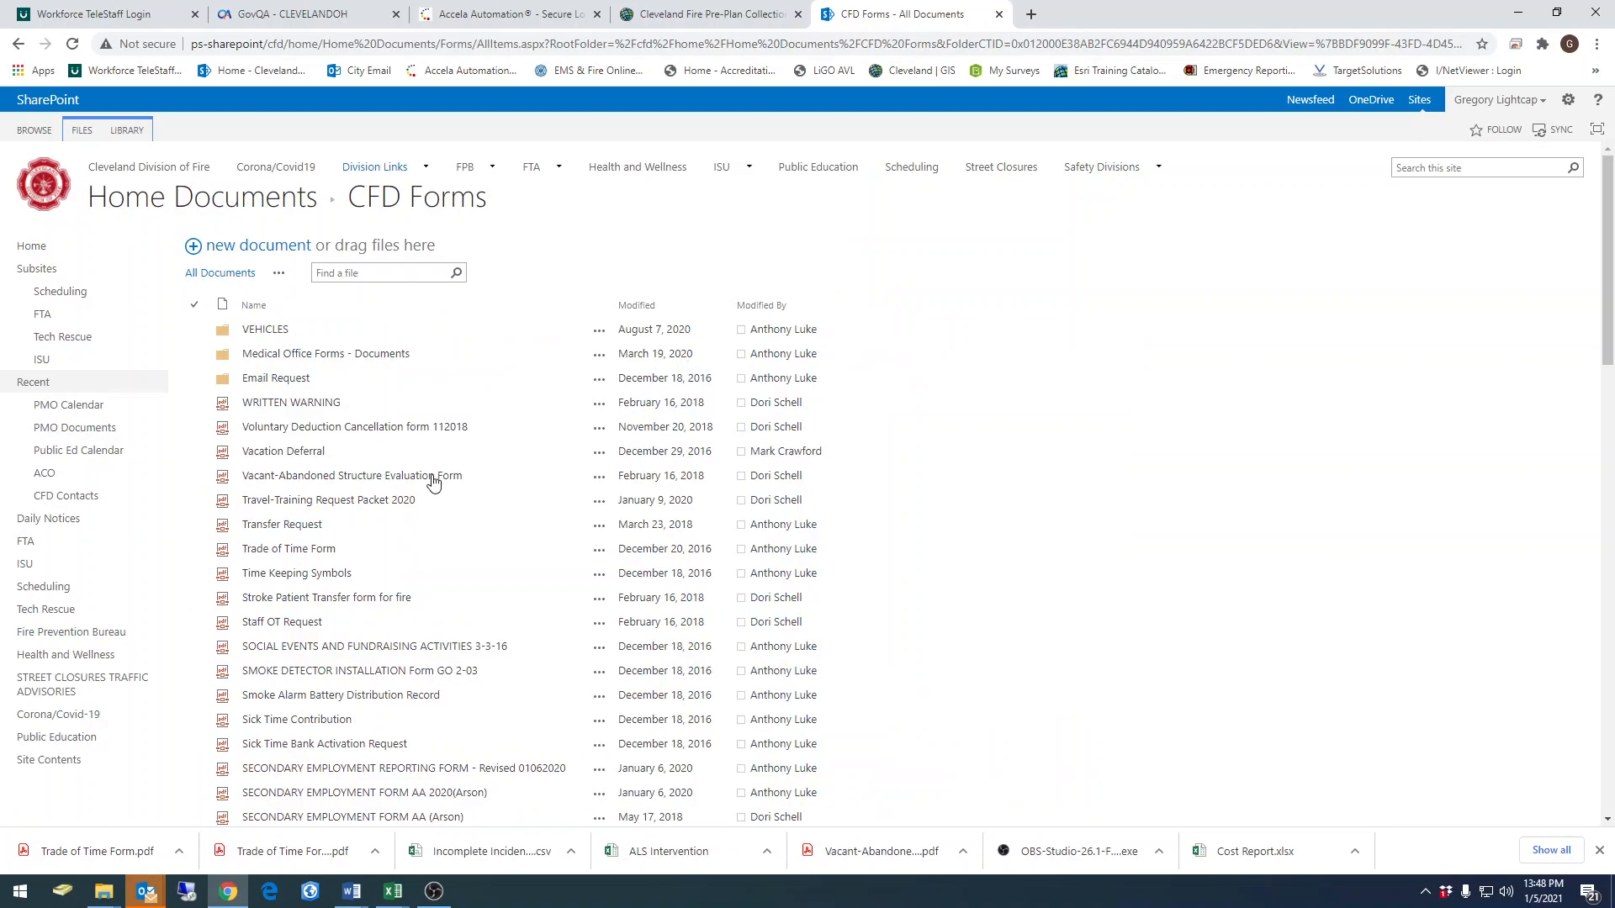
{"action": "left_click", "coordinate": [278, 552]}
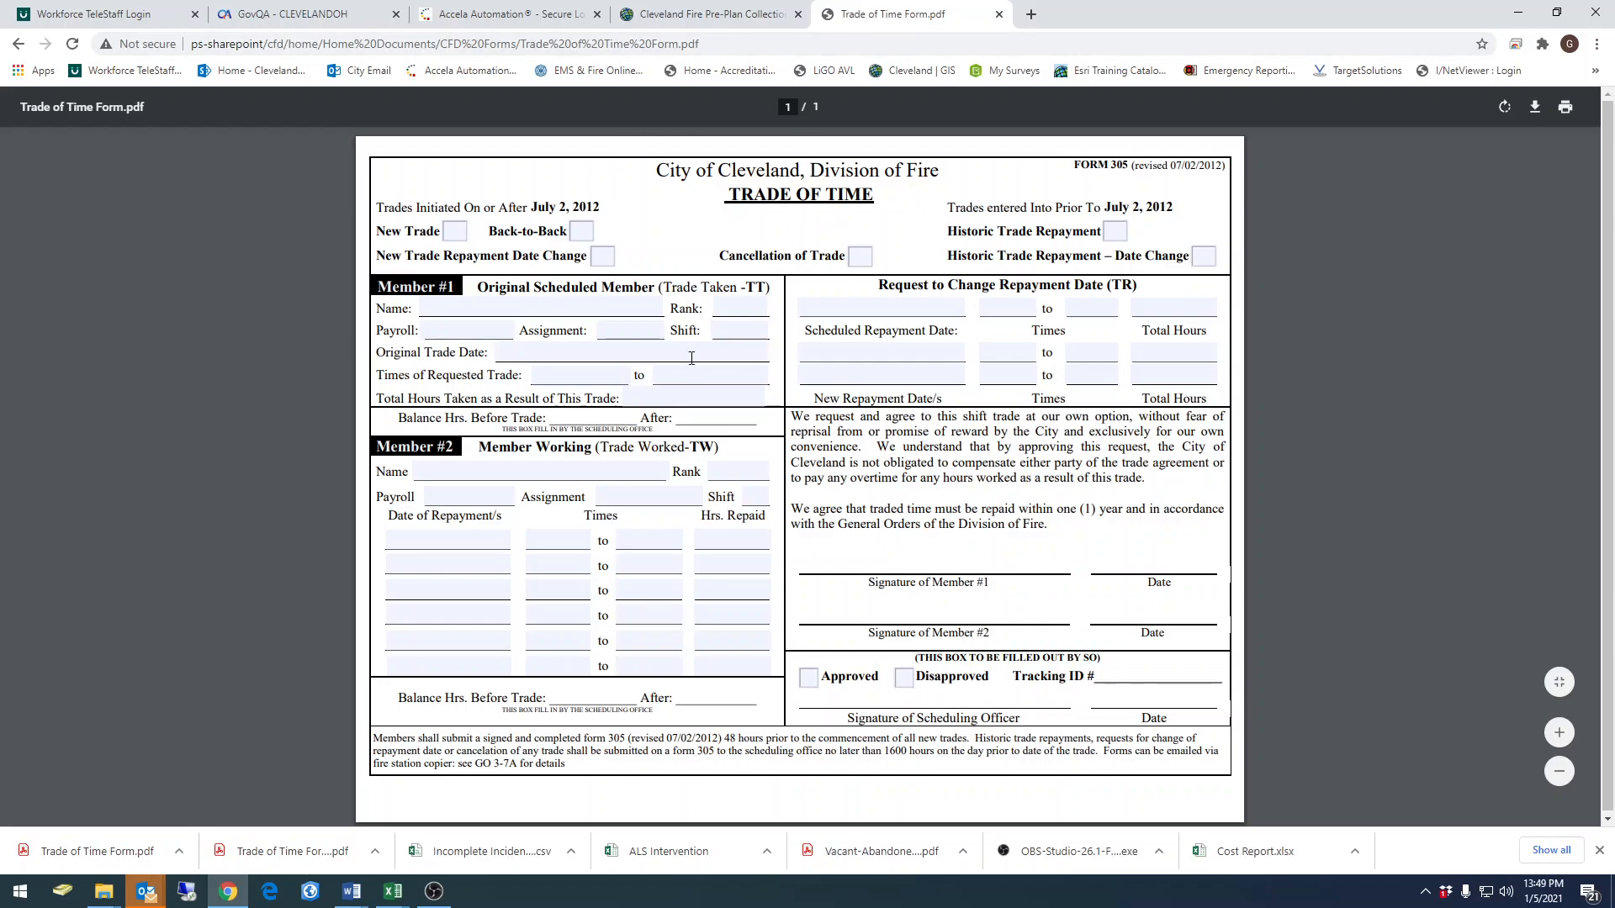
Download the Trade of Time Form as a PDF into the Submitted Forms folder on the desktop
{"action": "left_click", "coordinate": [508, 308]}
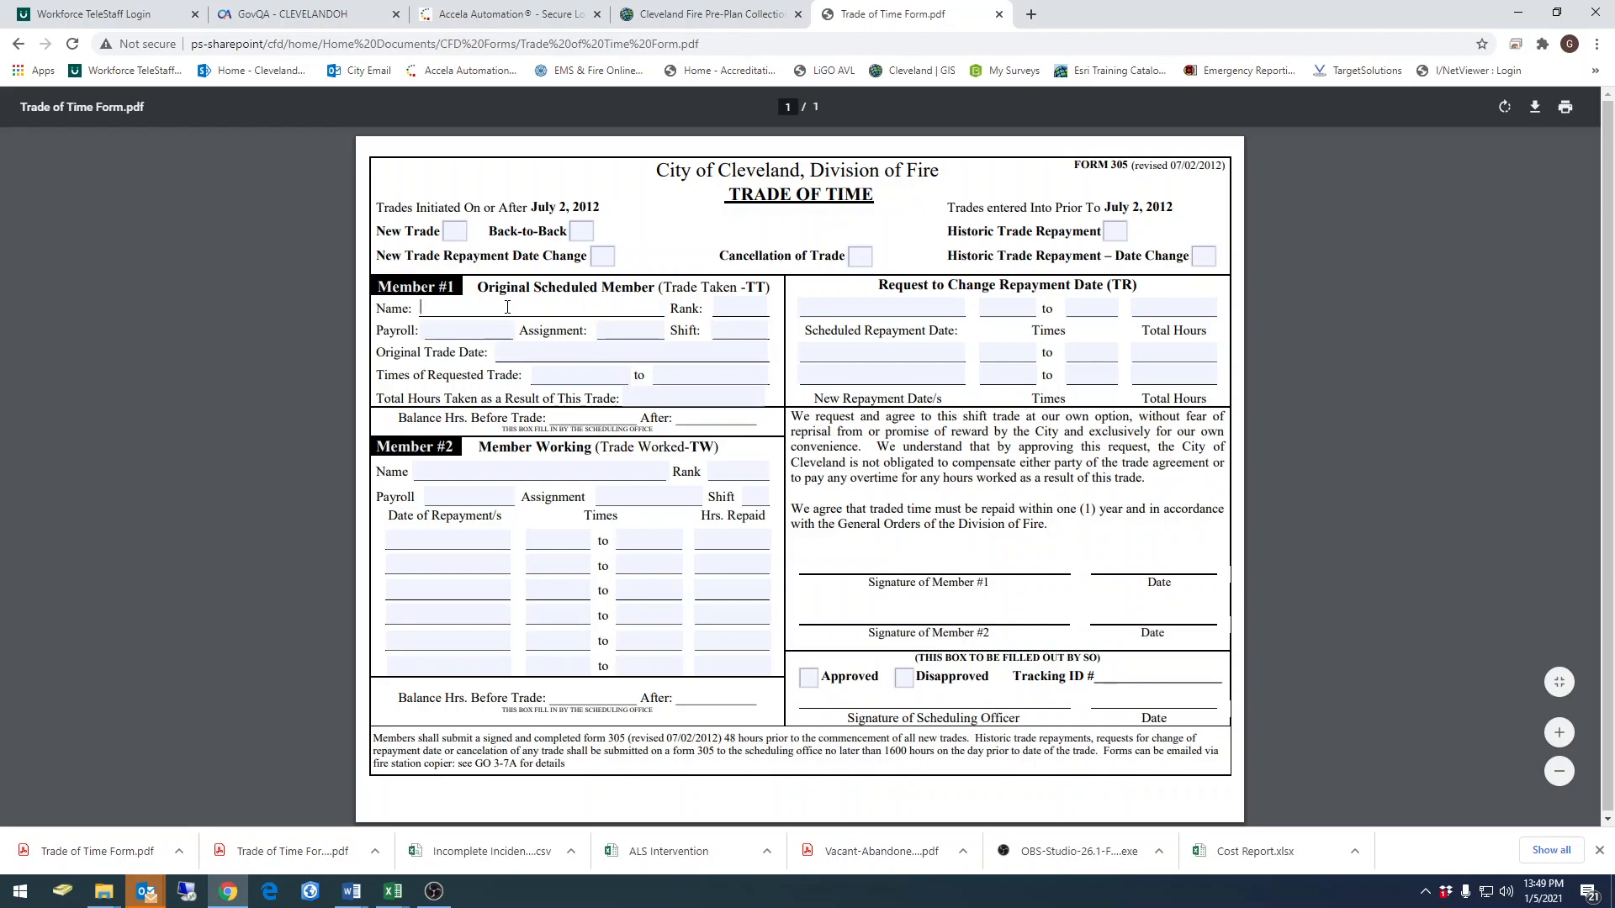
{"action": "left_click", "coordinate": [1536, 109]}
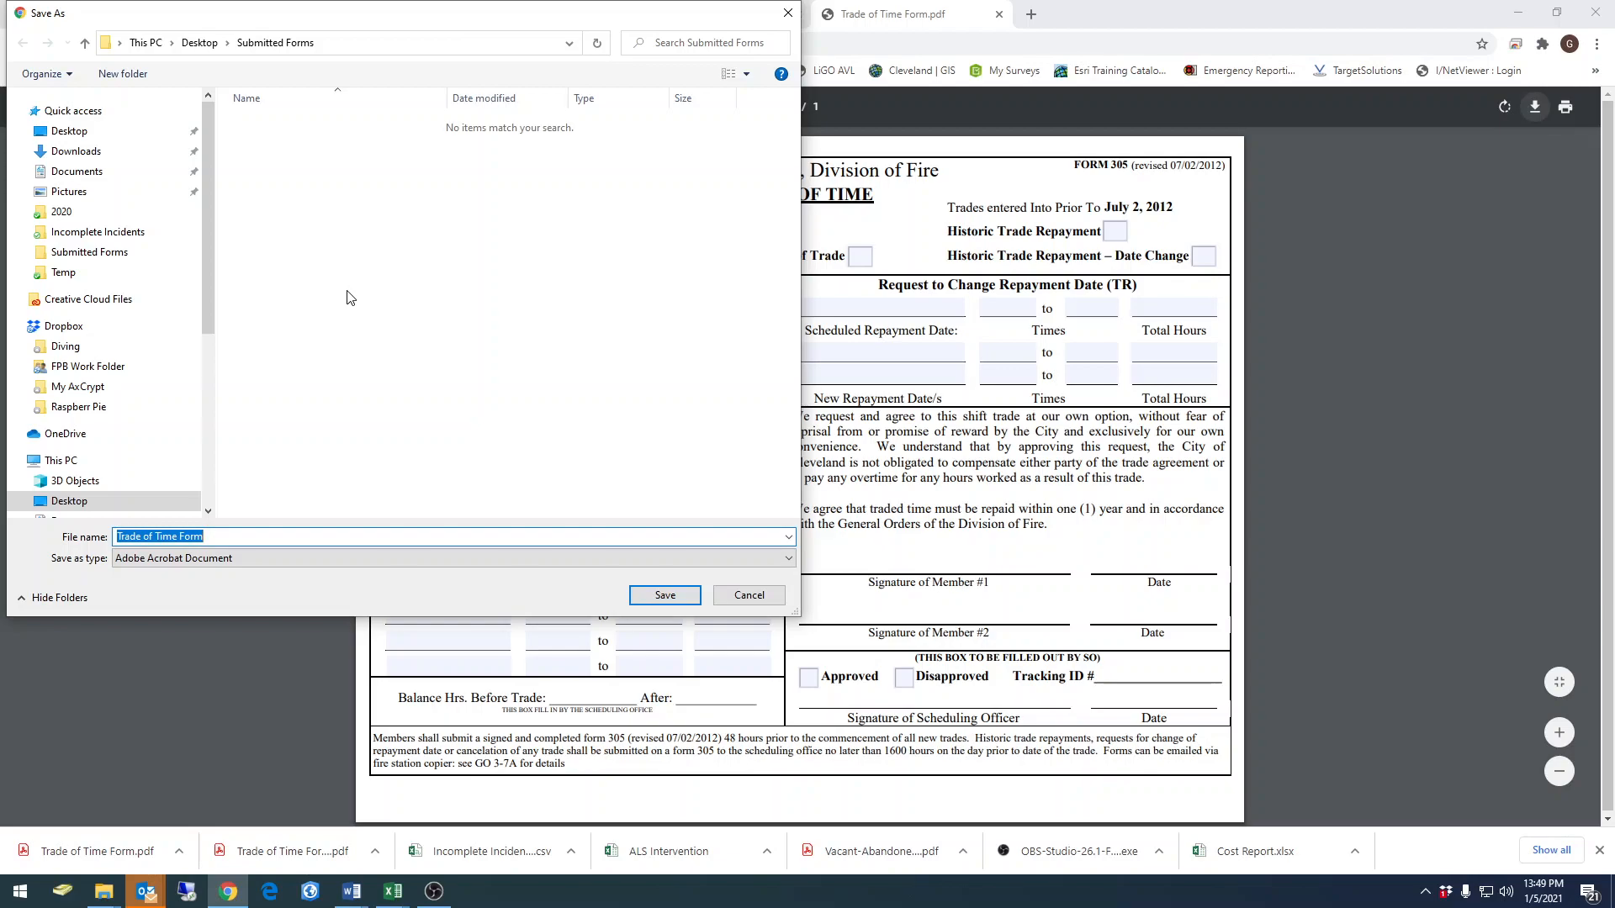
{"action": "left_click", "coordinate": [227, 536]}
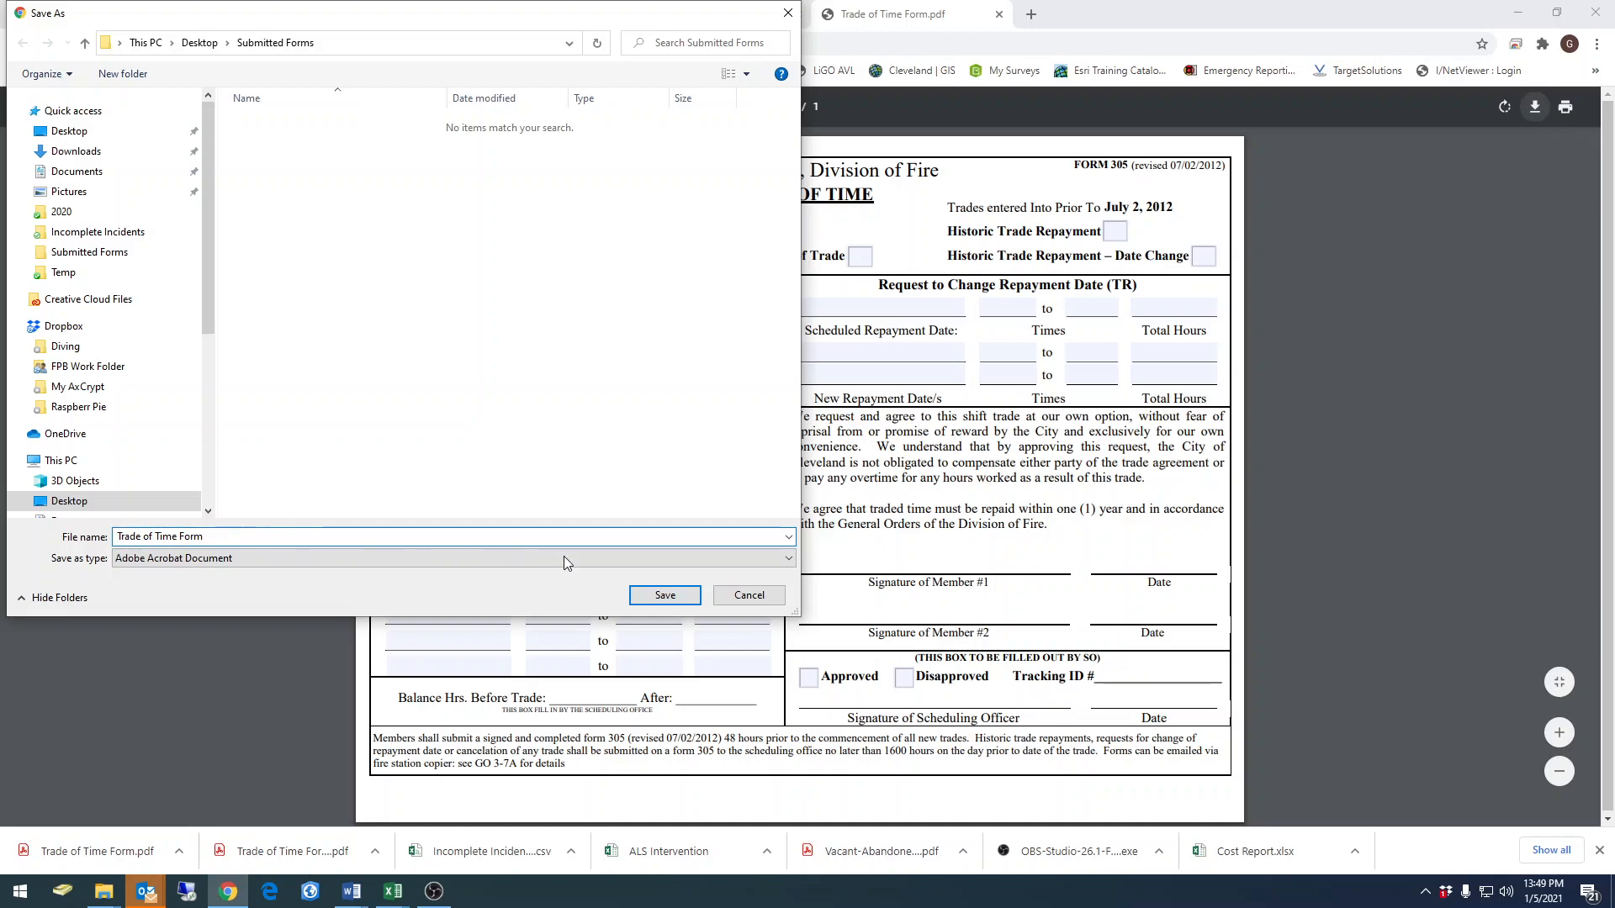
{"action": "left_click", "coordinate": [666, 594]}
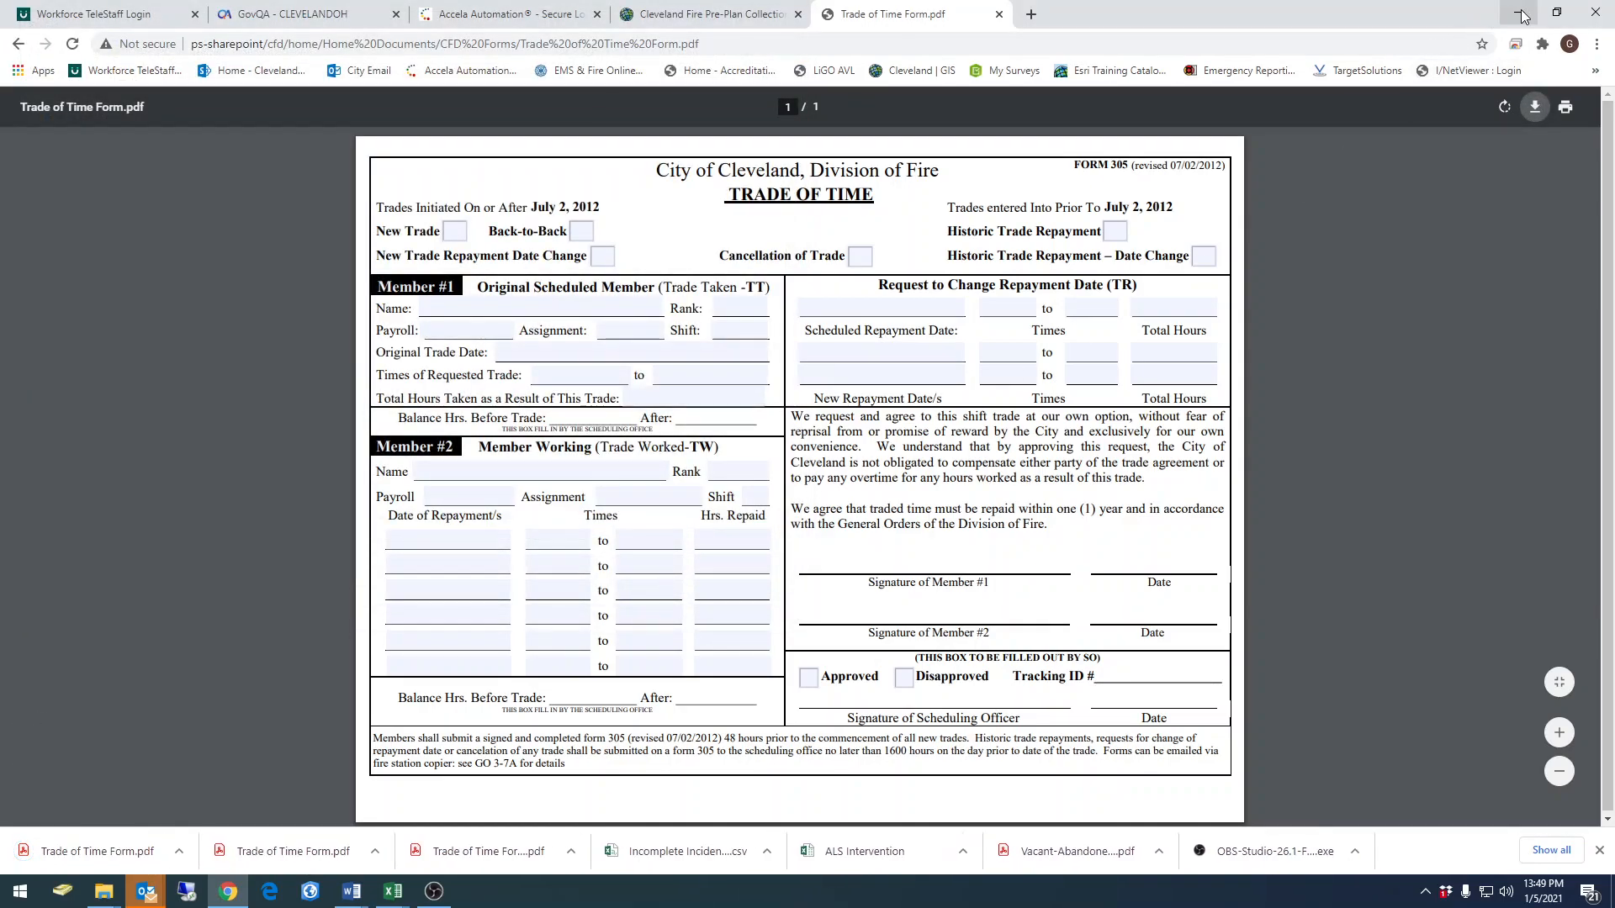
Minimize the browser, bring the Submitted Forms folder into view and open the downloaded Trade of Time Form in Acrobat
{"action": "left_click", "coordinate": [1522, 16]}
{"action": "left_click_drag", "start_coordinate": [1614, 63], "coordinate": [850, 131]}
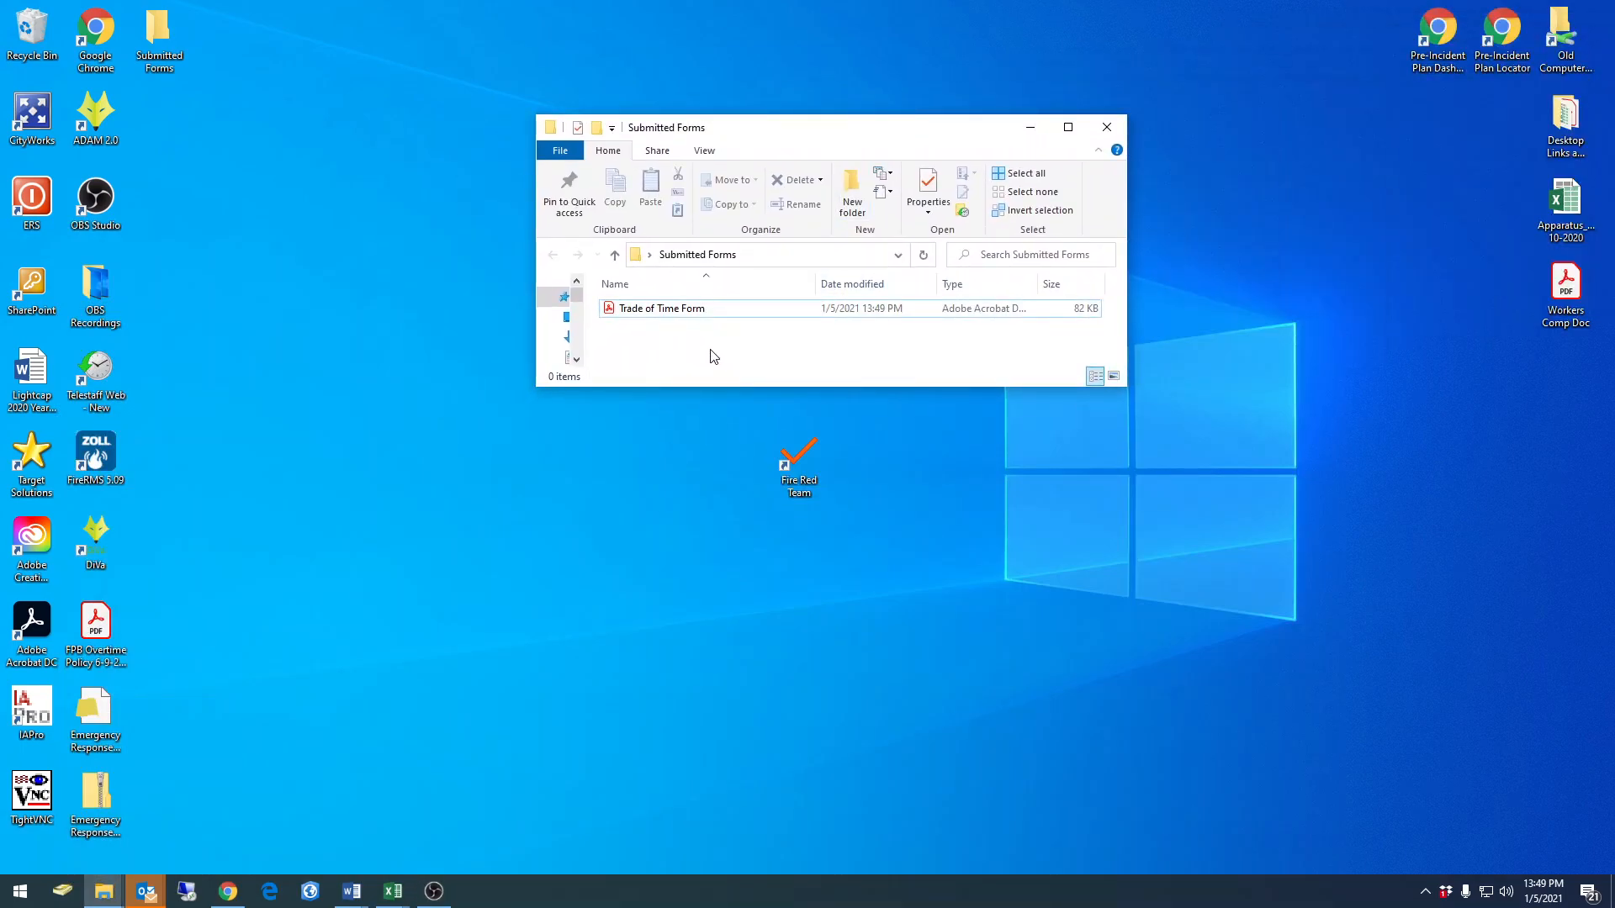
{"action": "double_click", "coordinate": [648, 317]}
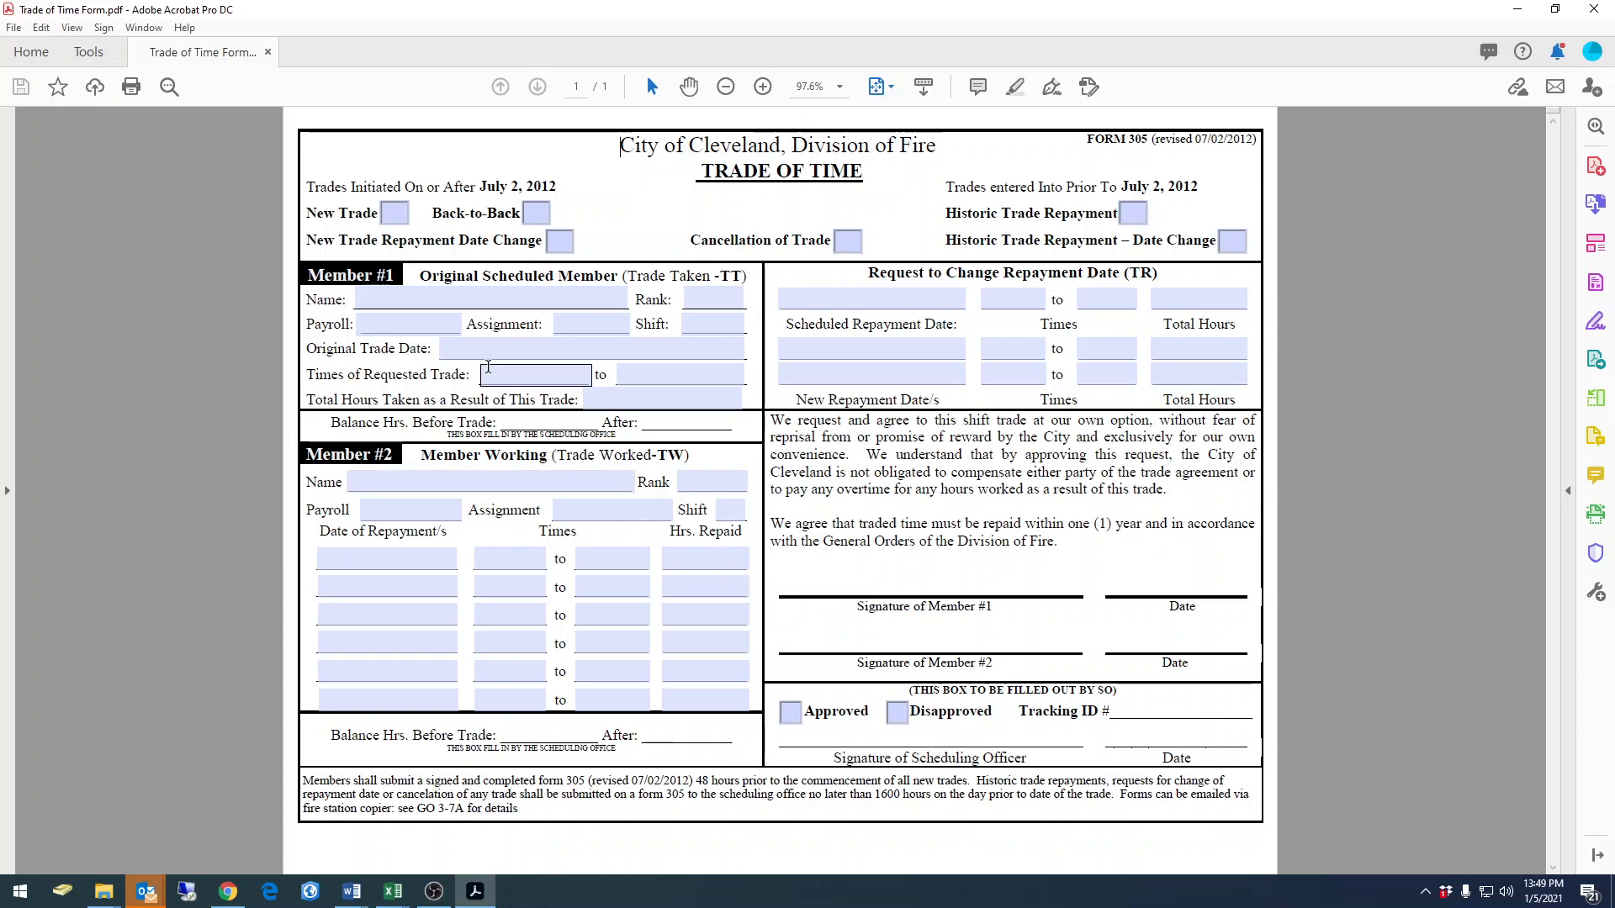
Mark the form as New Trade and fill in the names "Test" for Member #1 and "Test 2" for Member #2
{"action": "left_click", "coordinate": [397, 219]}
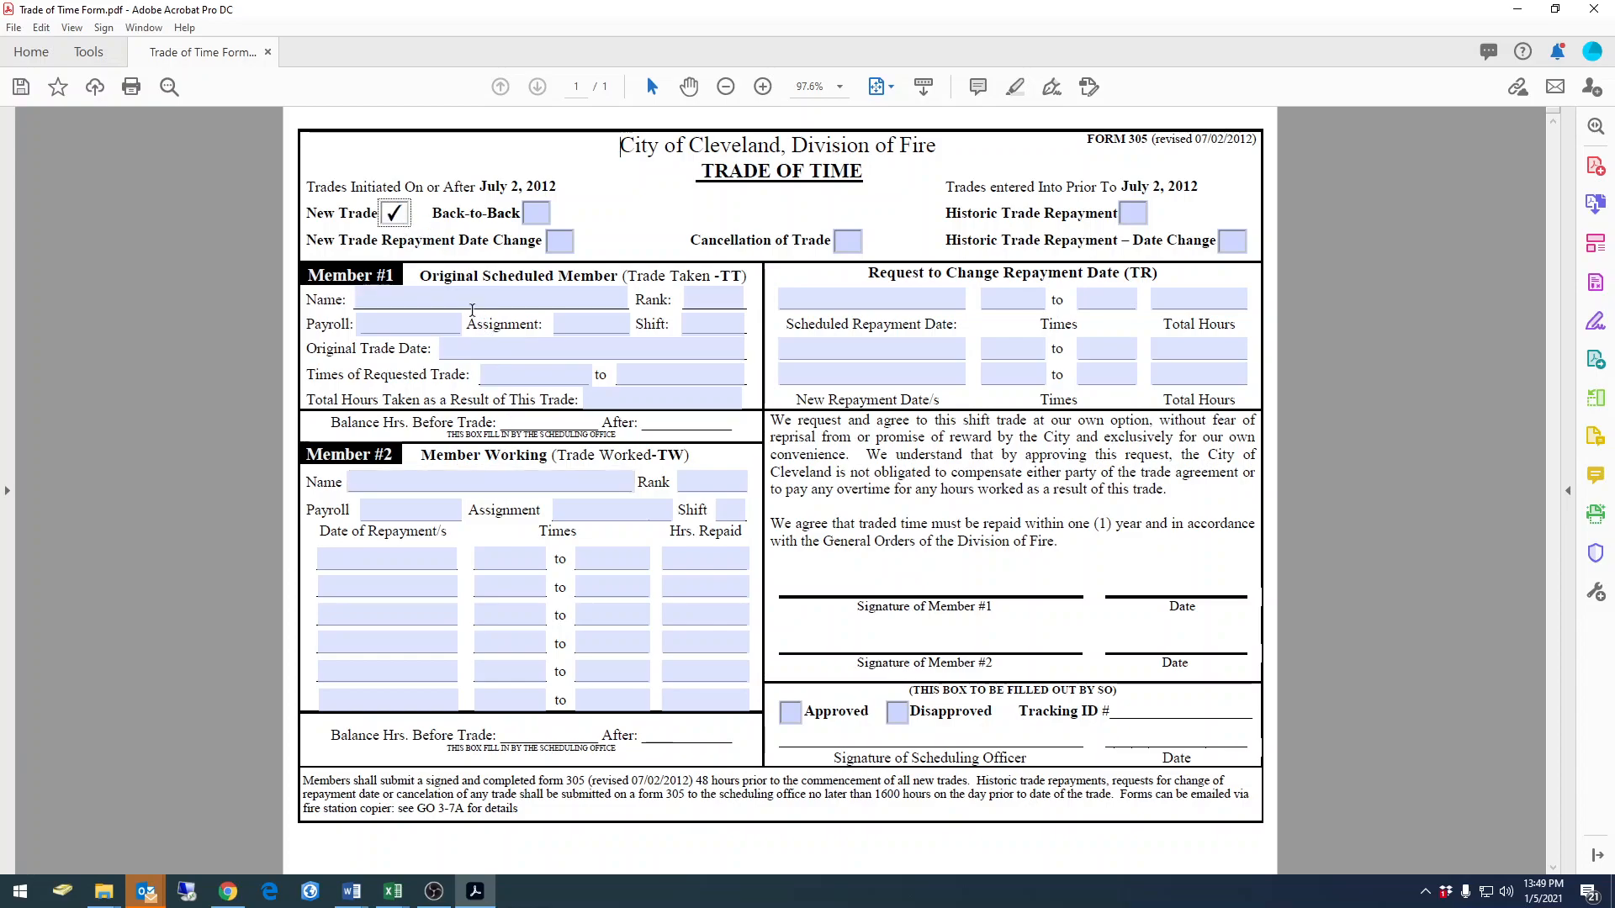
{"action": "left_click", "coordinate": [495, 291]}
{"action": "type", "text": "Test"}
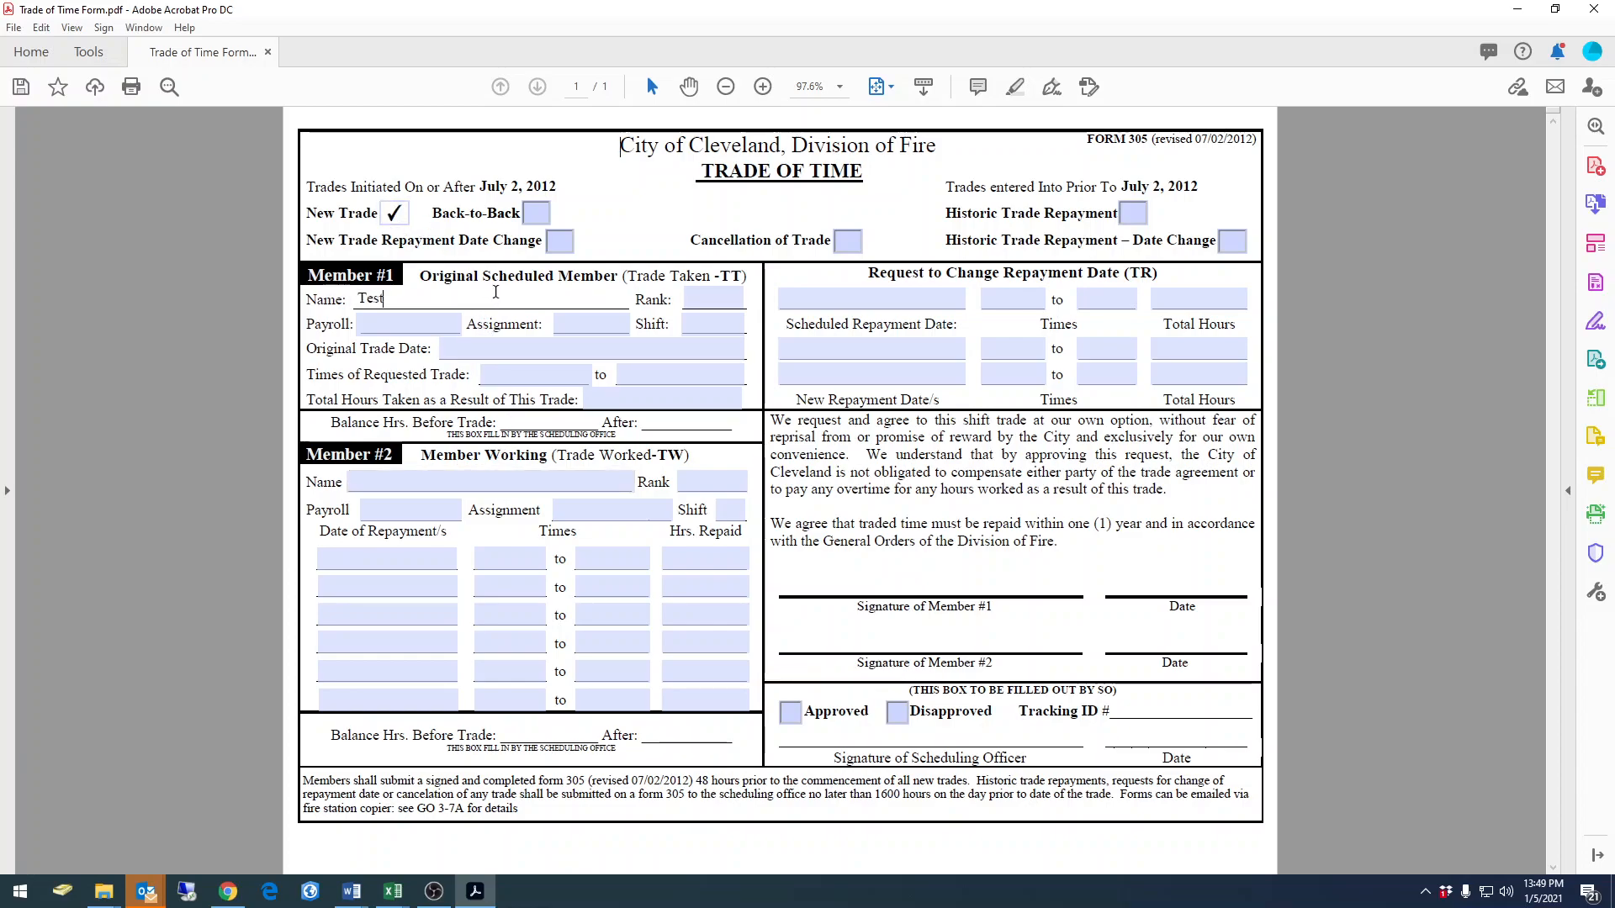
{"action": "key", "text": "Tab"}
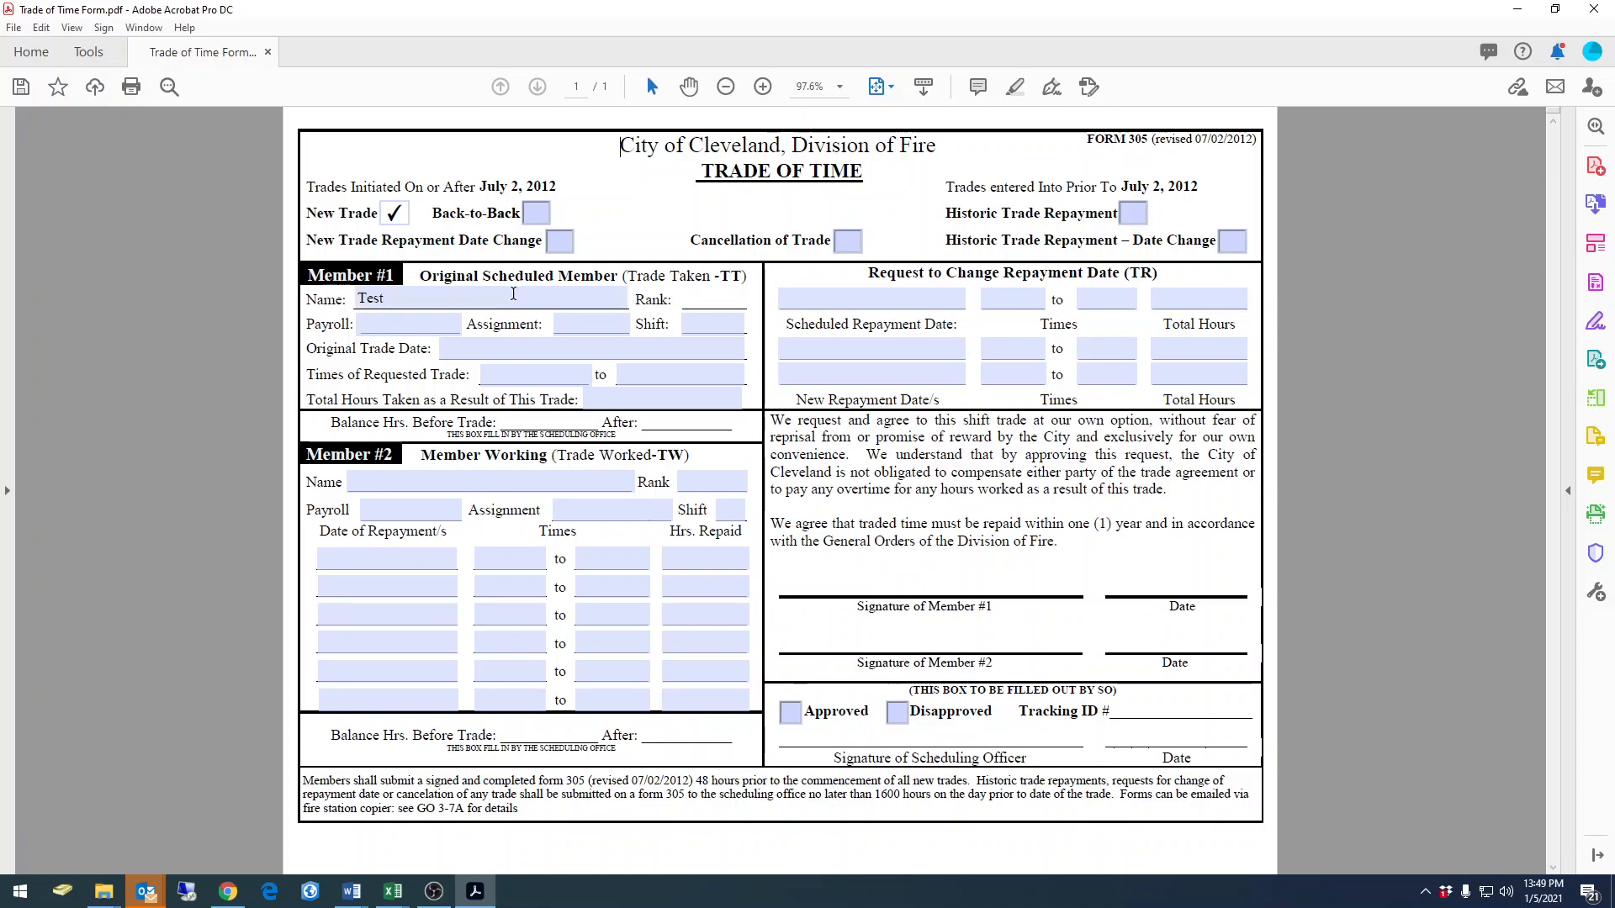
{"action": "left_click", "coordinate": [476, 482]}
{"action": "type", "text": "Te"}
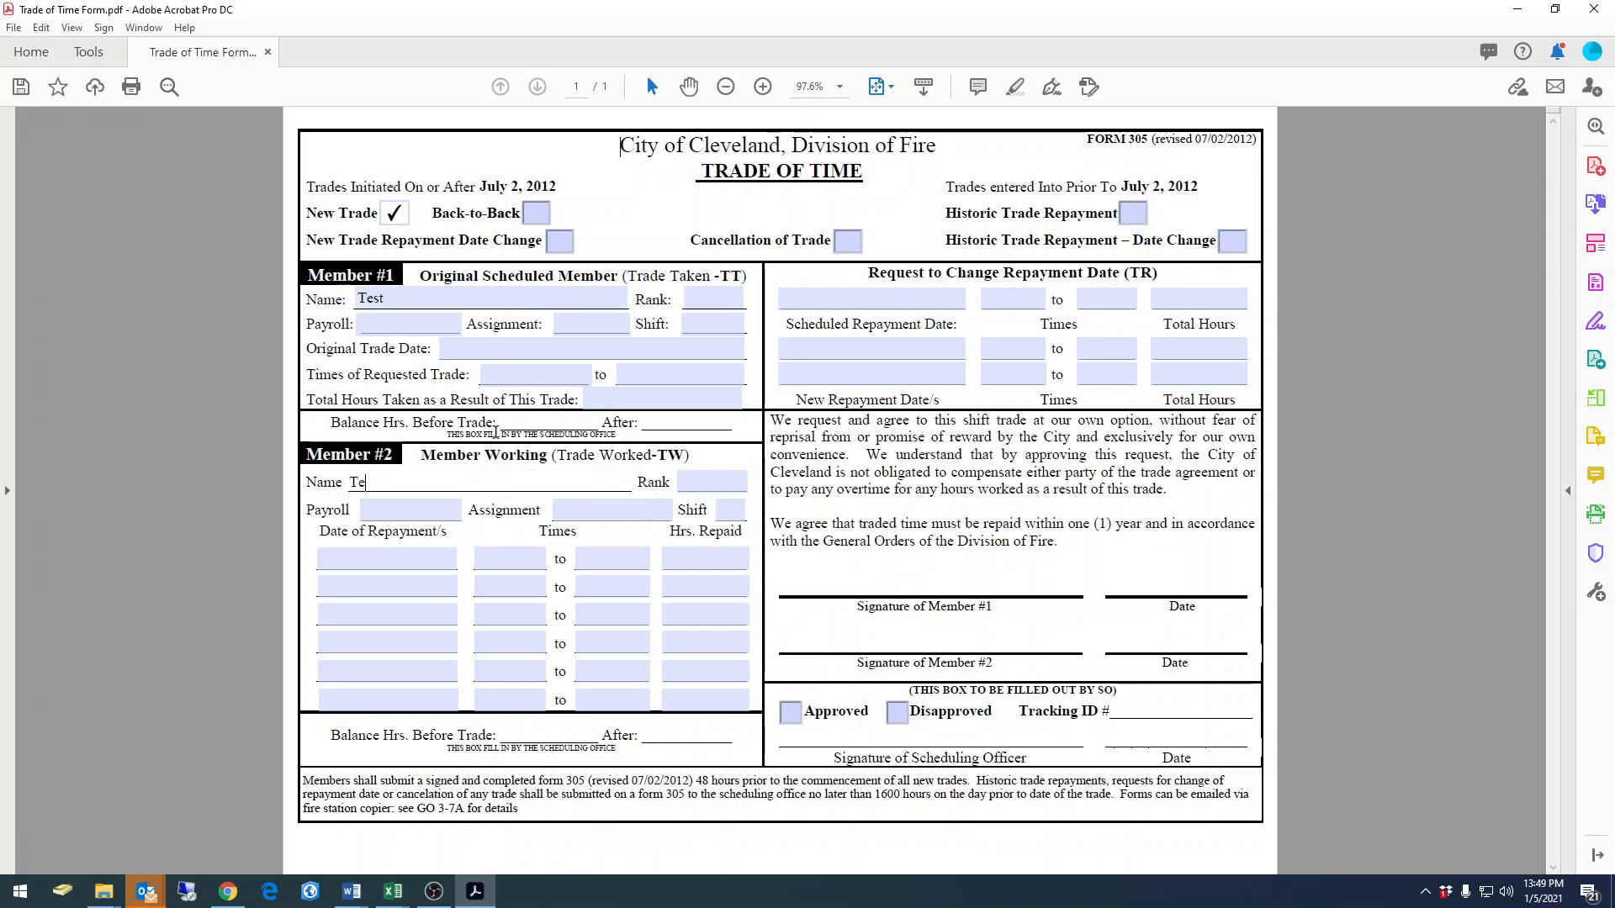
{"action": "type", "text": "st 2"}
Save the filled form as "Trade of Time Form 1-5-2021" in the Submitted Forms folder and close Acrobat
{"action": "left_click", "coordinate": [14, 32]}
{"action": "left_click", "coordinate": [67, 156]}
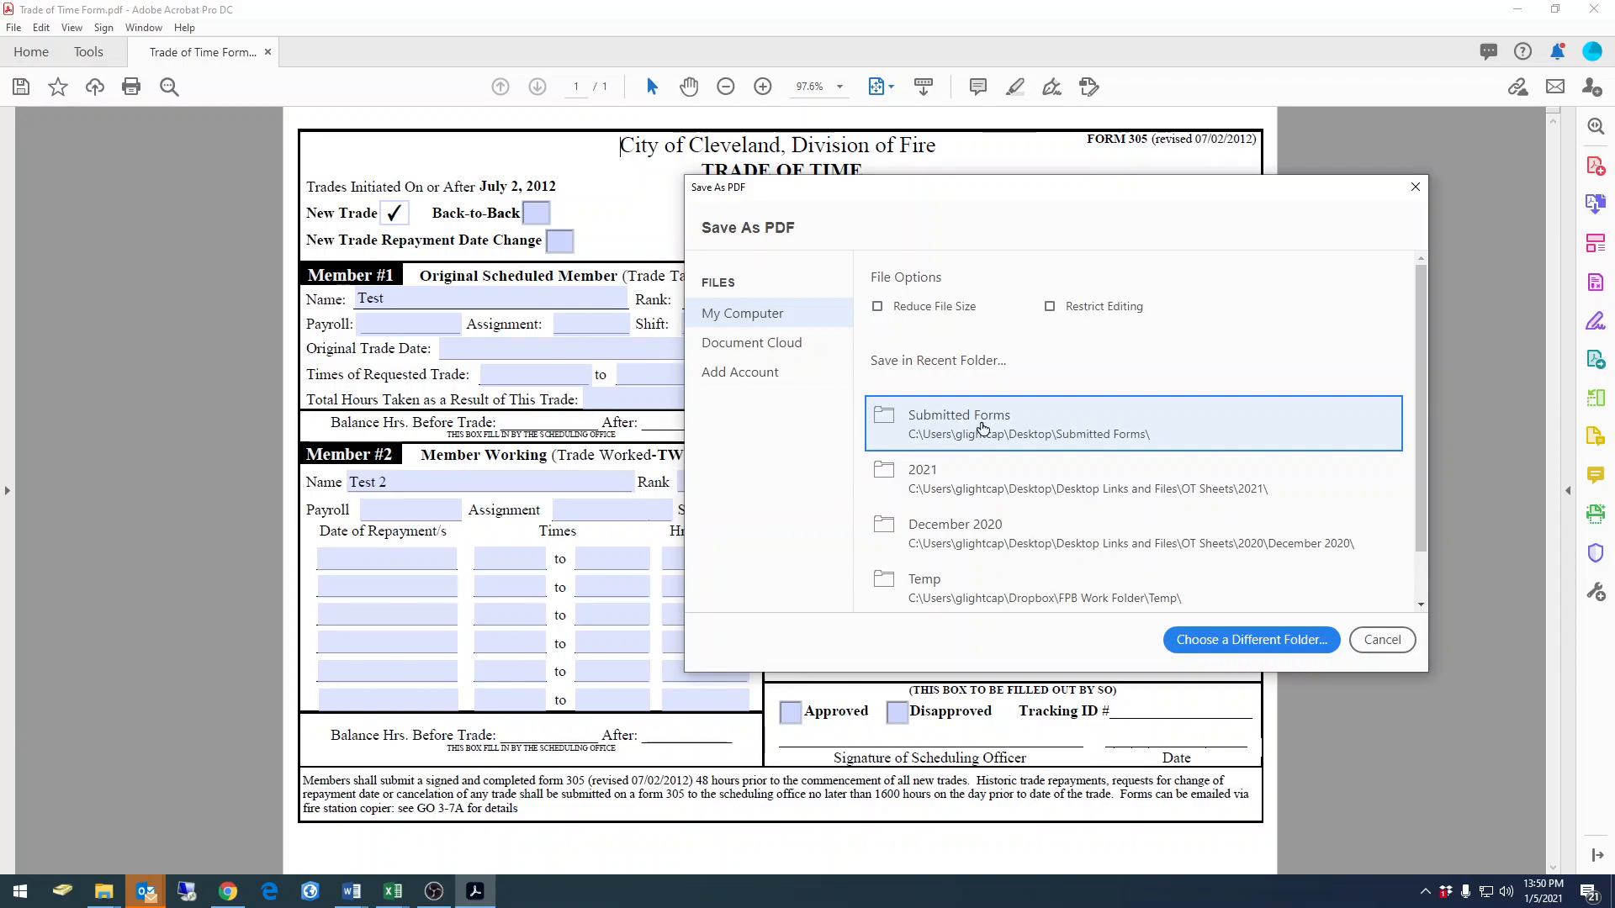
{"action": "left_click", "coordinate": [980, 425]}
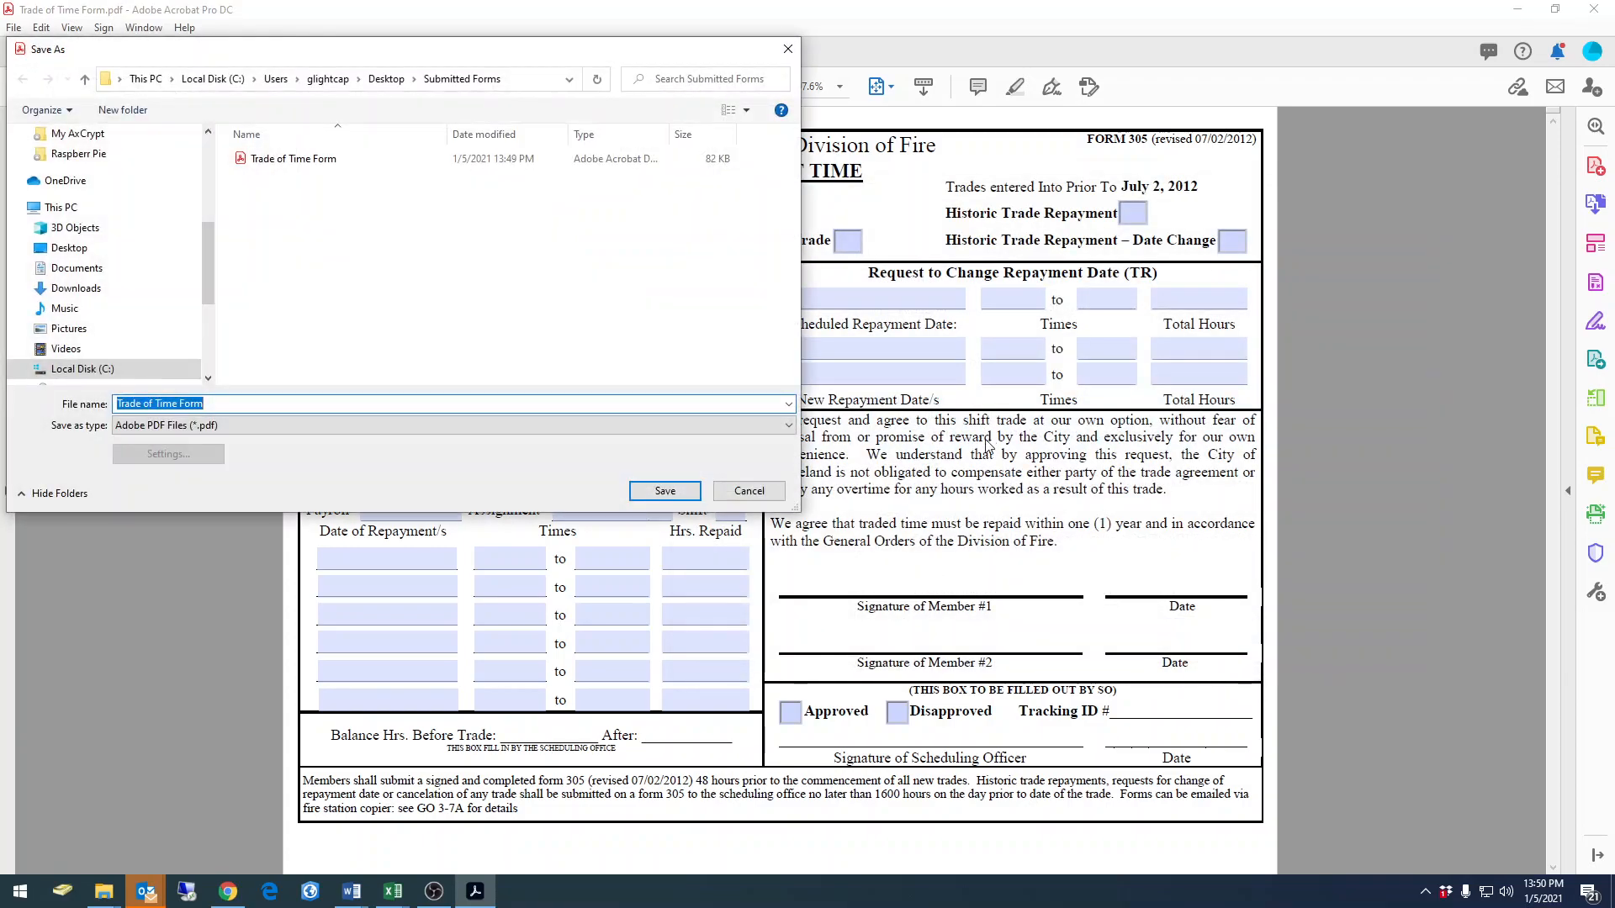
{"action": "left_click", "coordinate": [211, 404]}
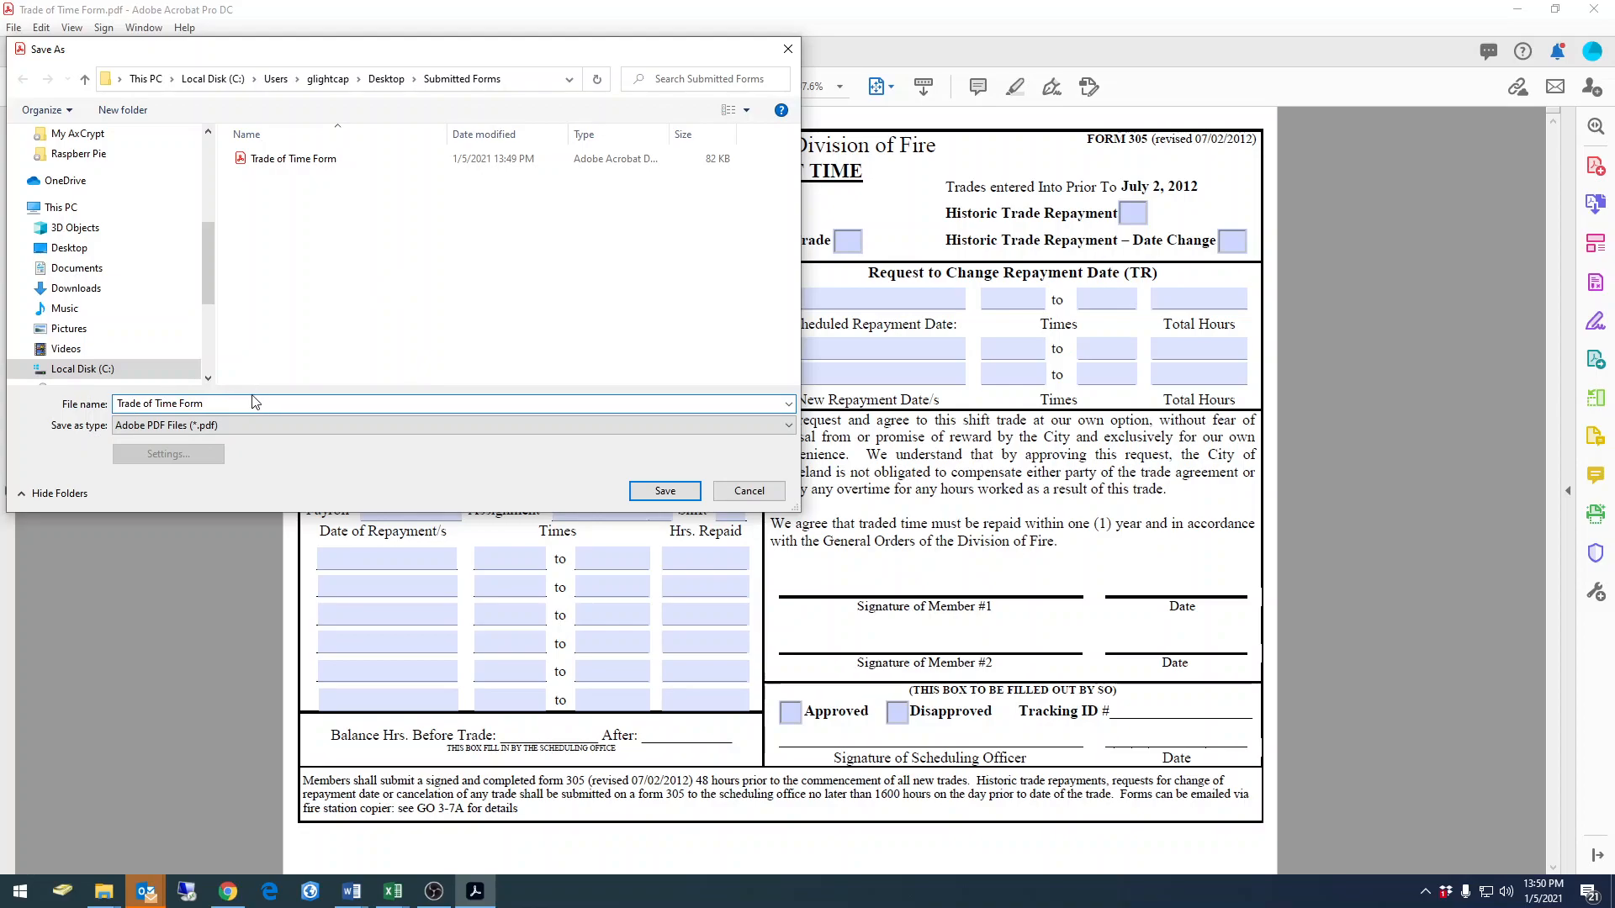
{"action": "type", "text": "1-5-2021"}
{"action": "left_click", "coordinate": [666, 492]}
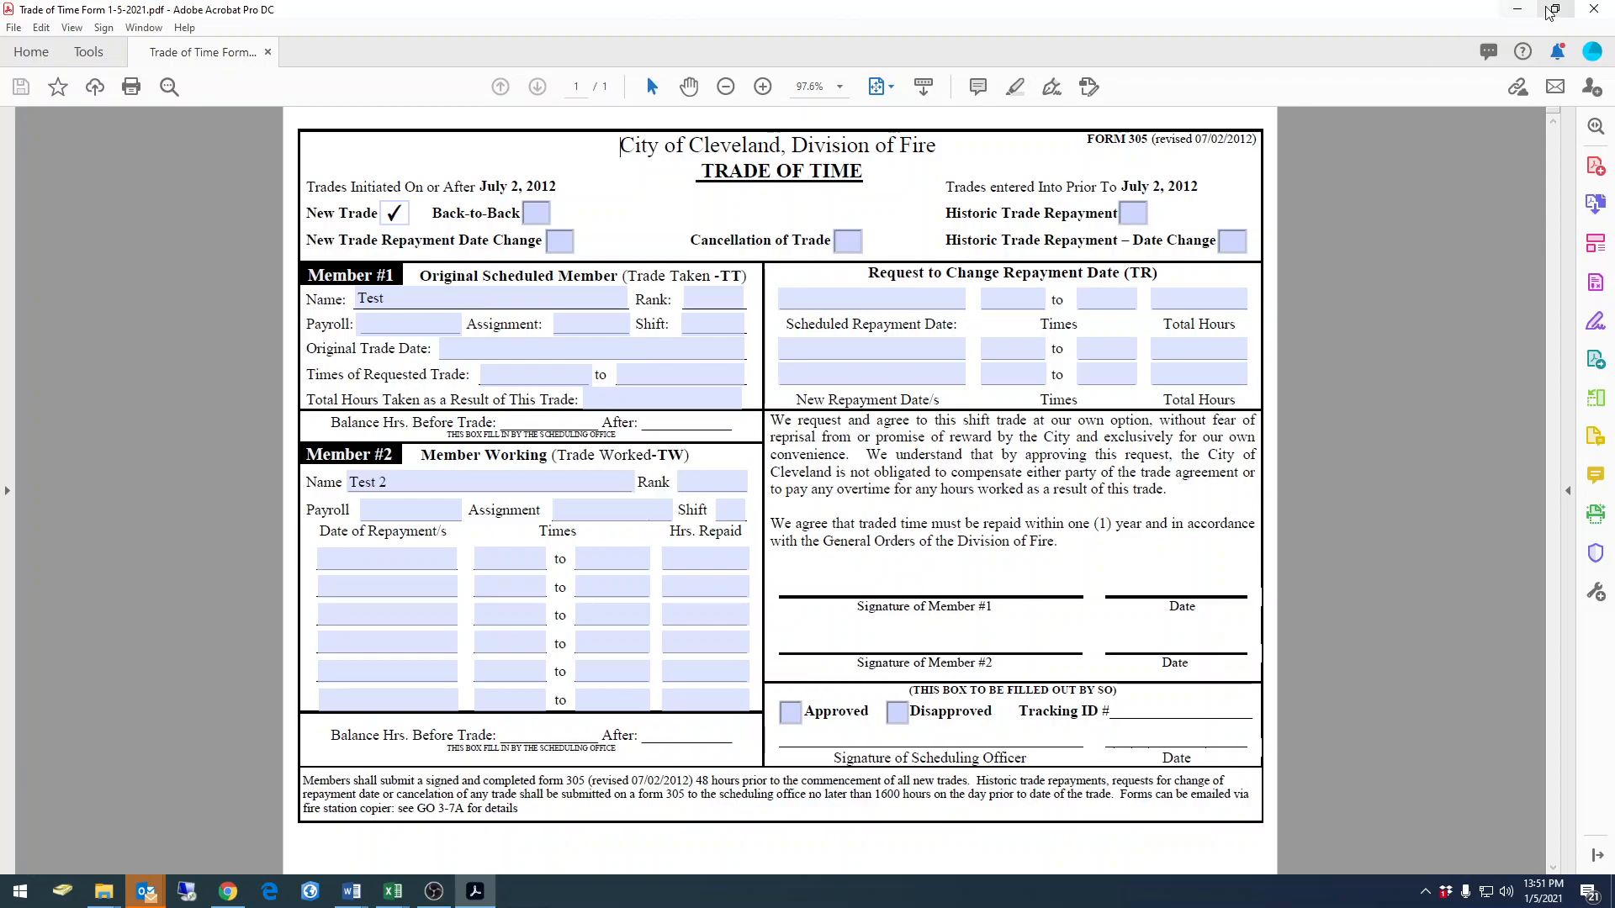
{"action": "left_click", "coordinate": [1594, 10]}
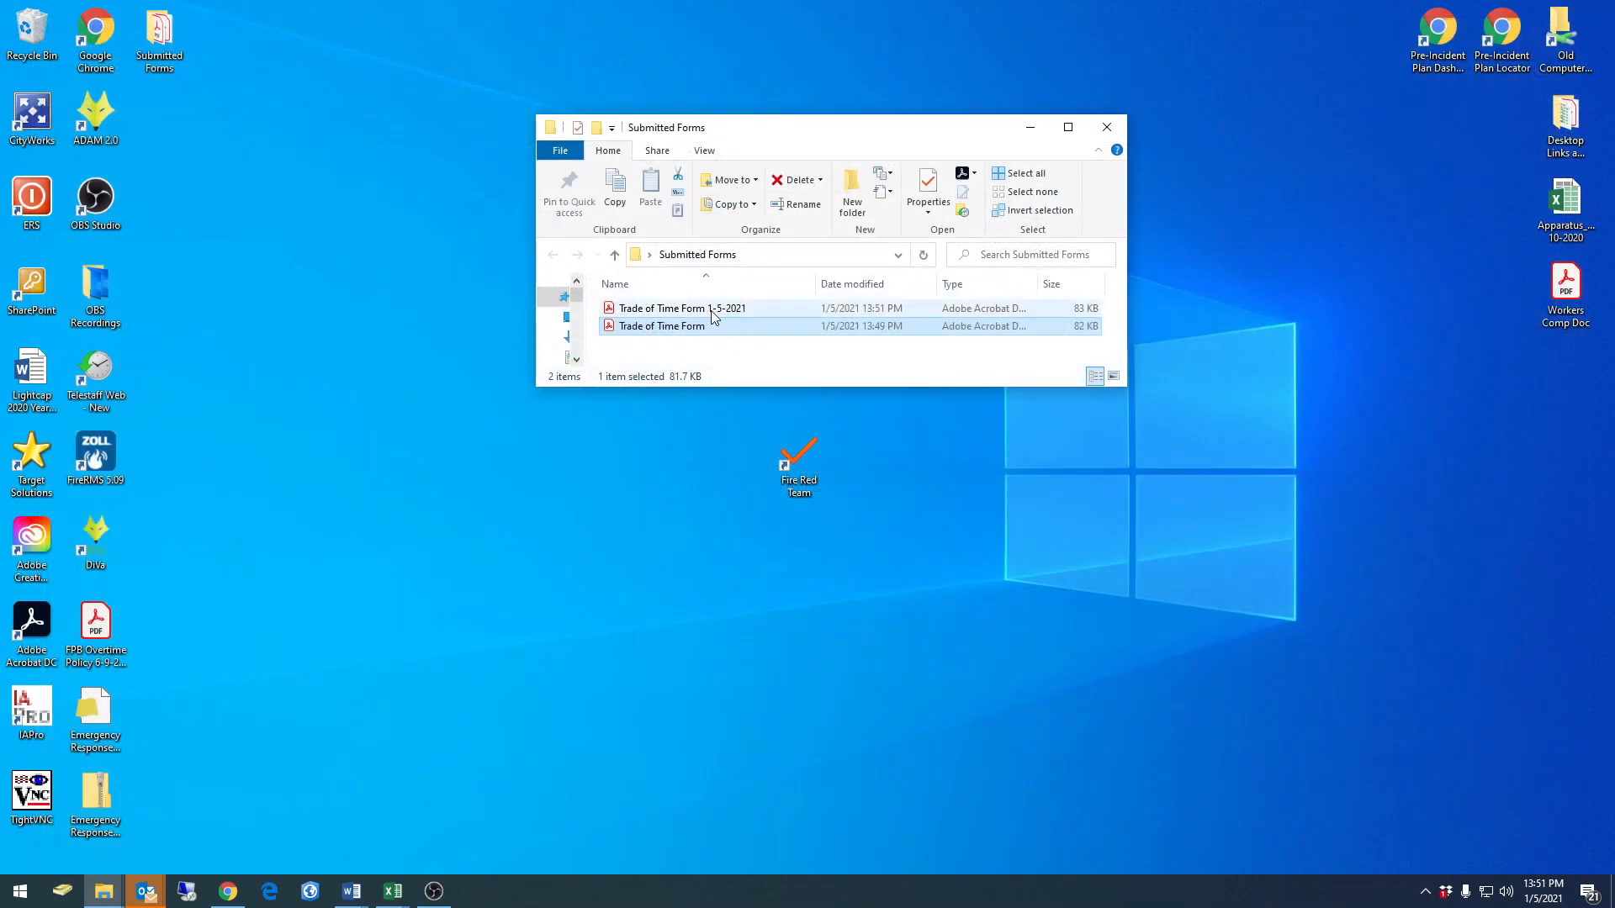
Move the Submitted Forms window off the desktop, launch Fire Red Team and sign in with the account's username and password
{"action": "left_click_drag", "start_coordinate": [729, 134], "coordinate": [1614, 126]}
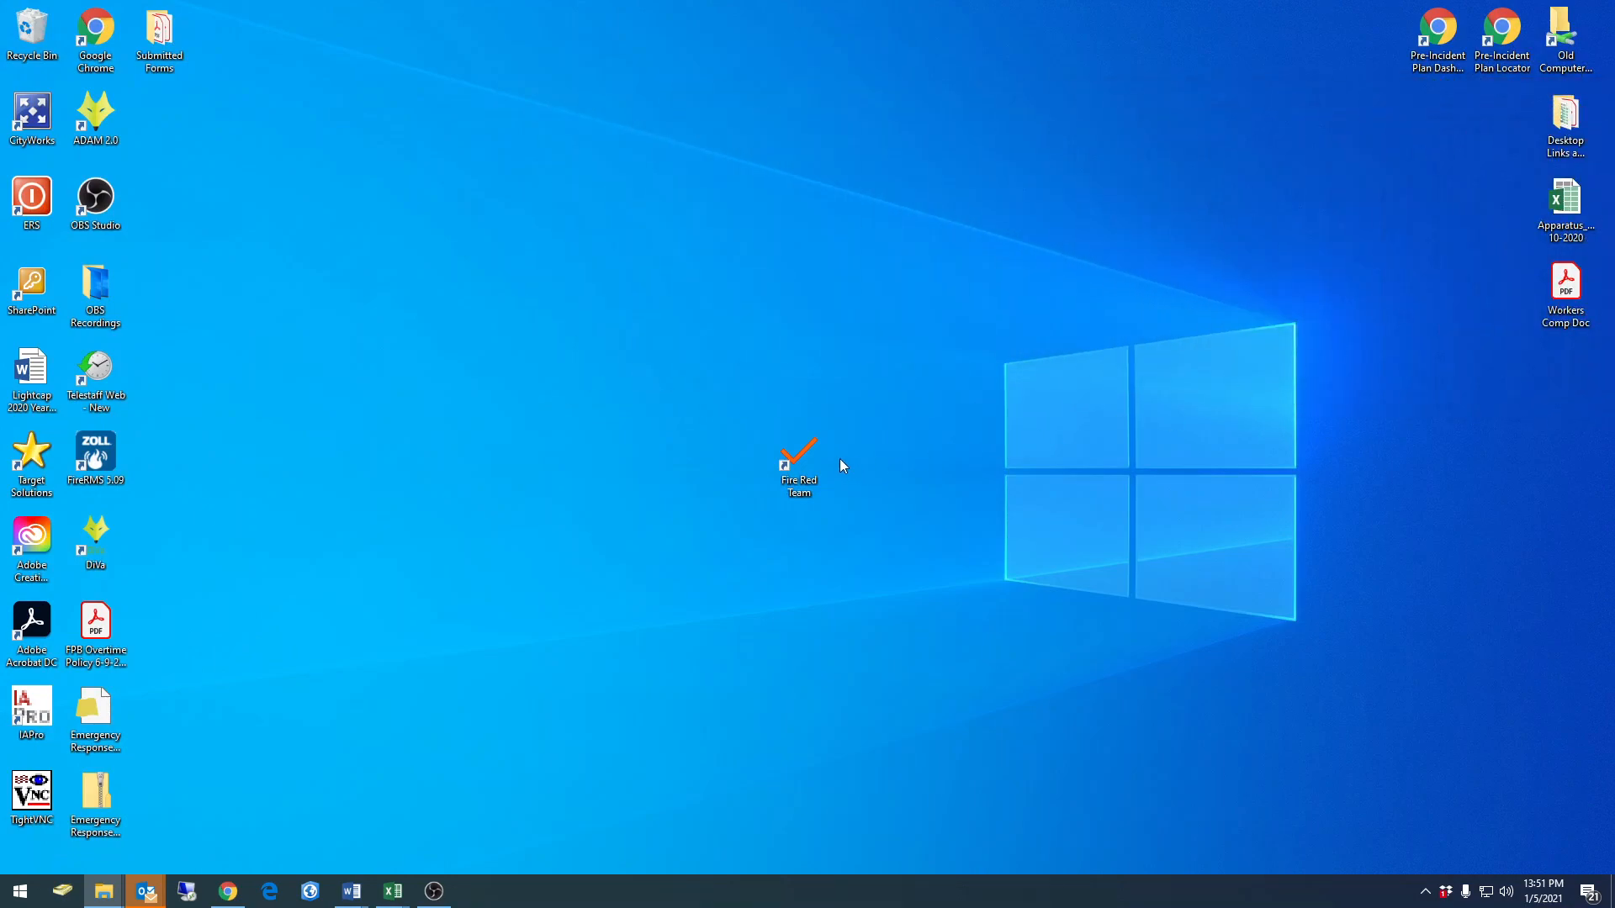
{"action": "left_click_drag", "start_coordinate": [713, 401], "coordinate": [946, 548]}
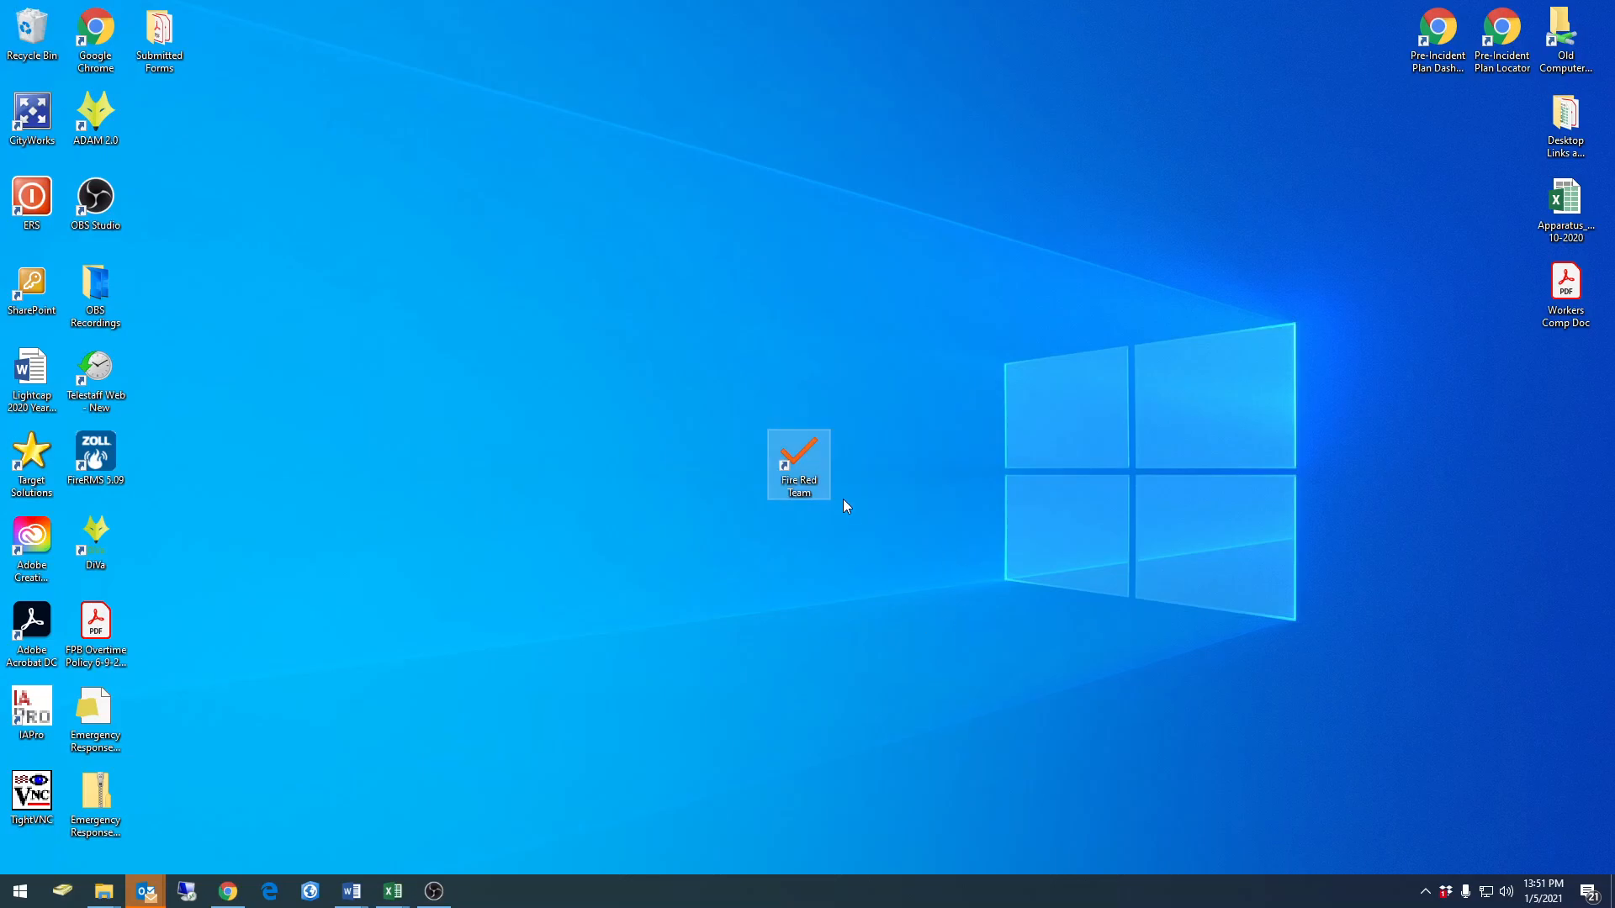
{"action": "double_click", "coordinate": [809, 501]}
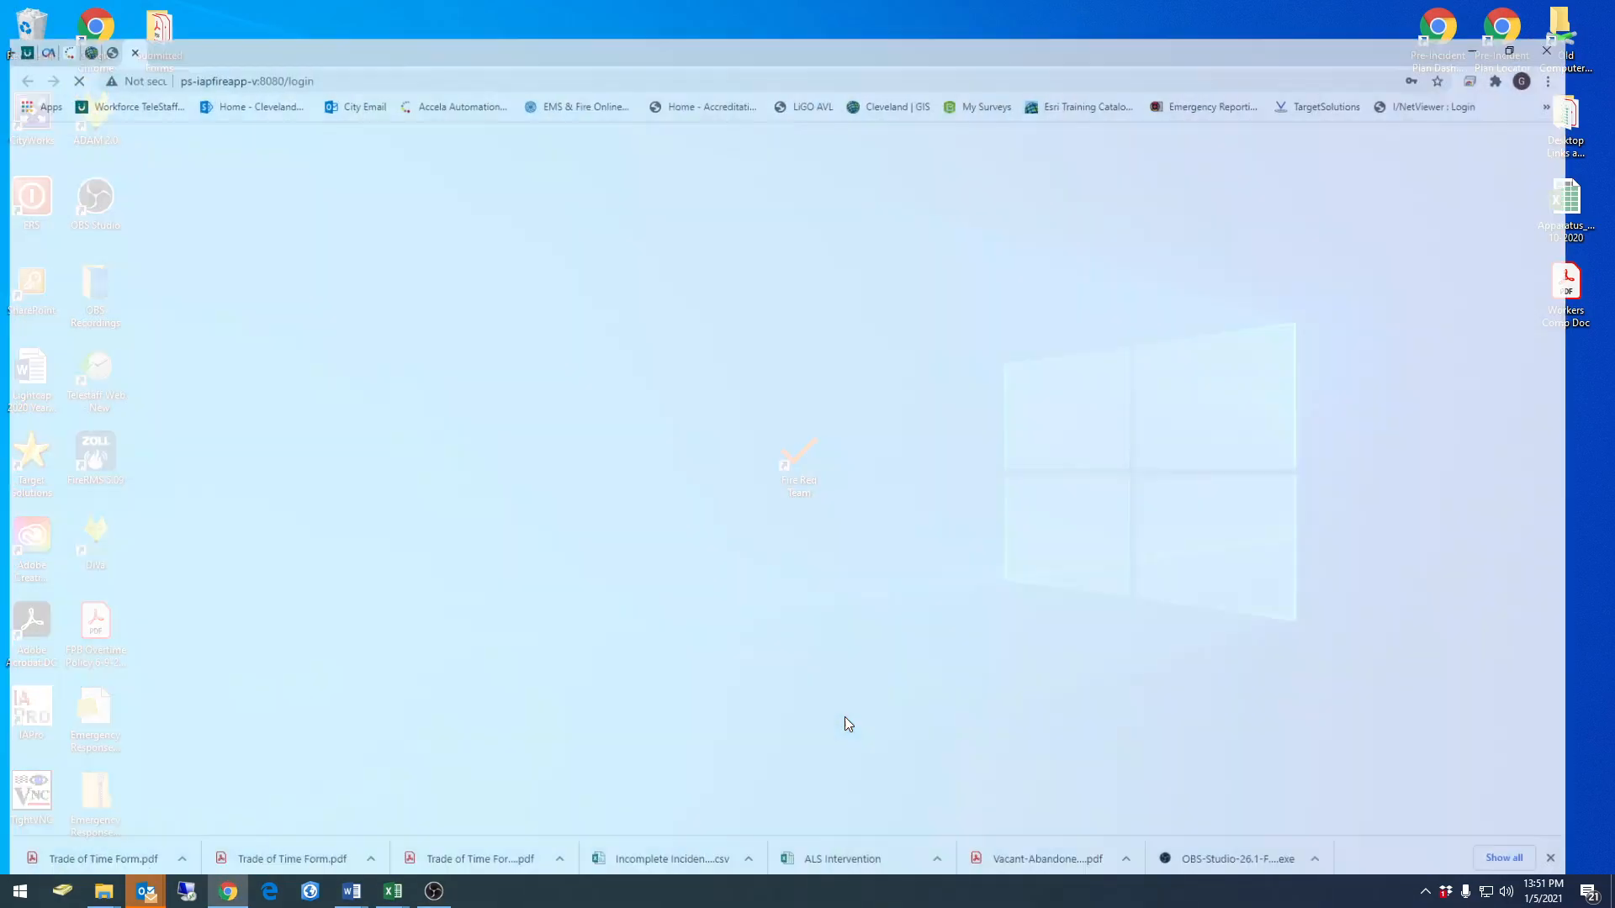
{"action": "left_click", "coordinate": [650, 375]}
{"action": "left_click", "coordinate": [645, 431]}
{"action": "left_click", "coordinate": [740, 530]}
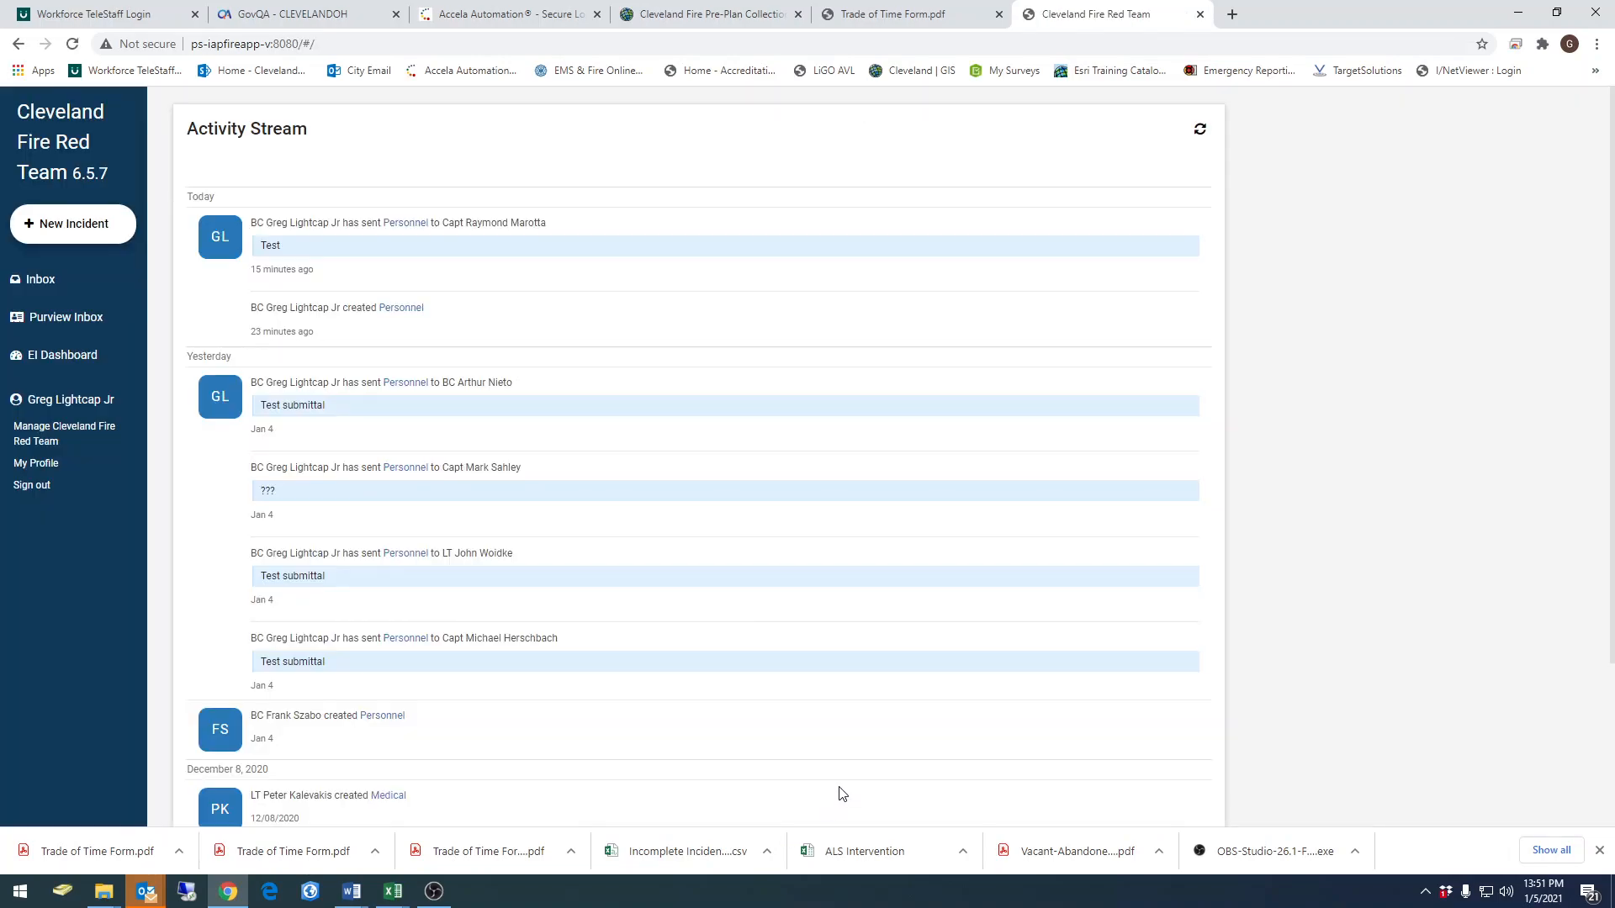
Create a new incident of type Personnel with date received 01/05/2021 and time received 1352
{"action": "left_click", "coordinate": [67, 231]}
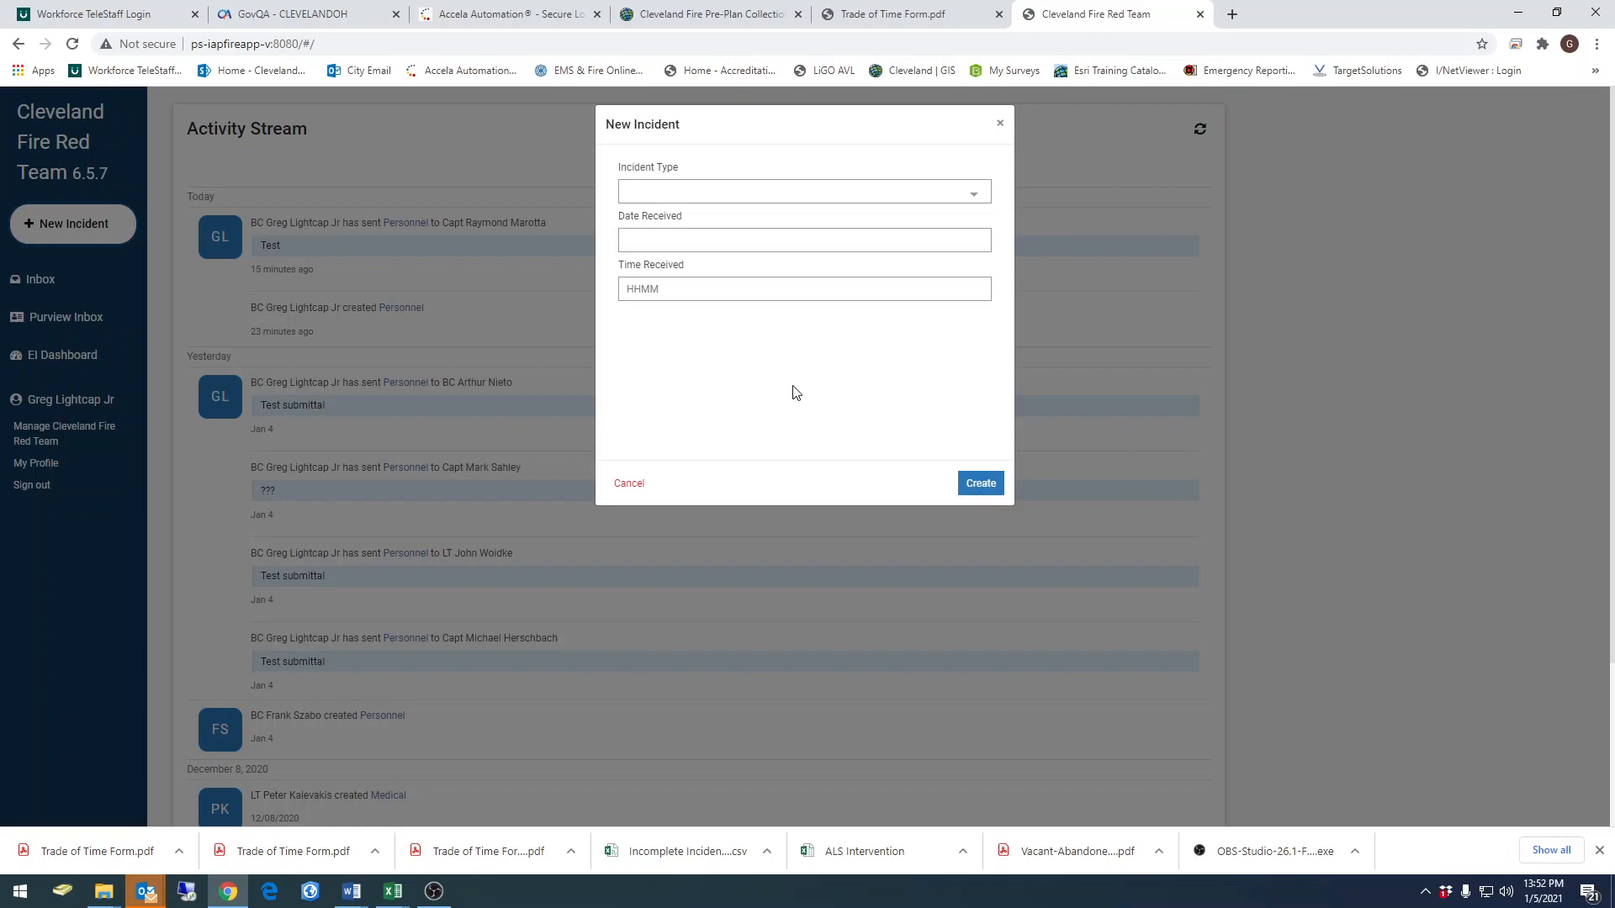
{"action": "left_click", "coordinate": [973, 198]}
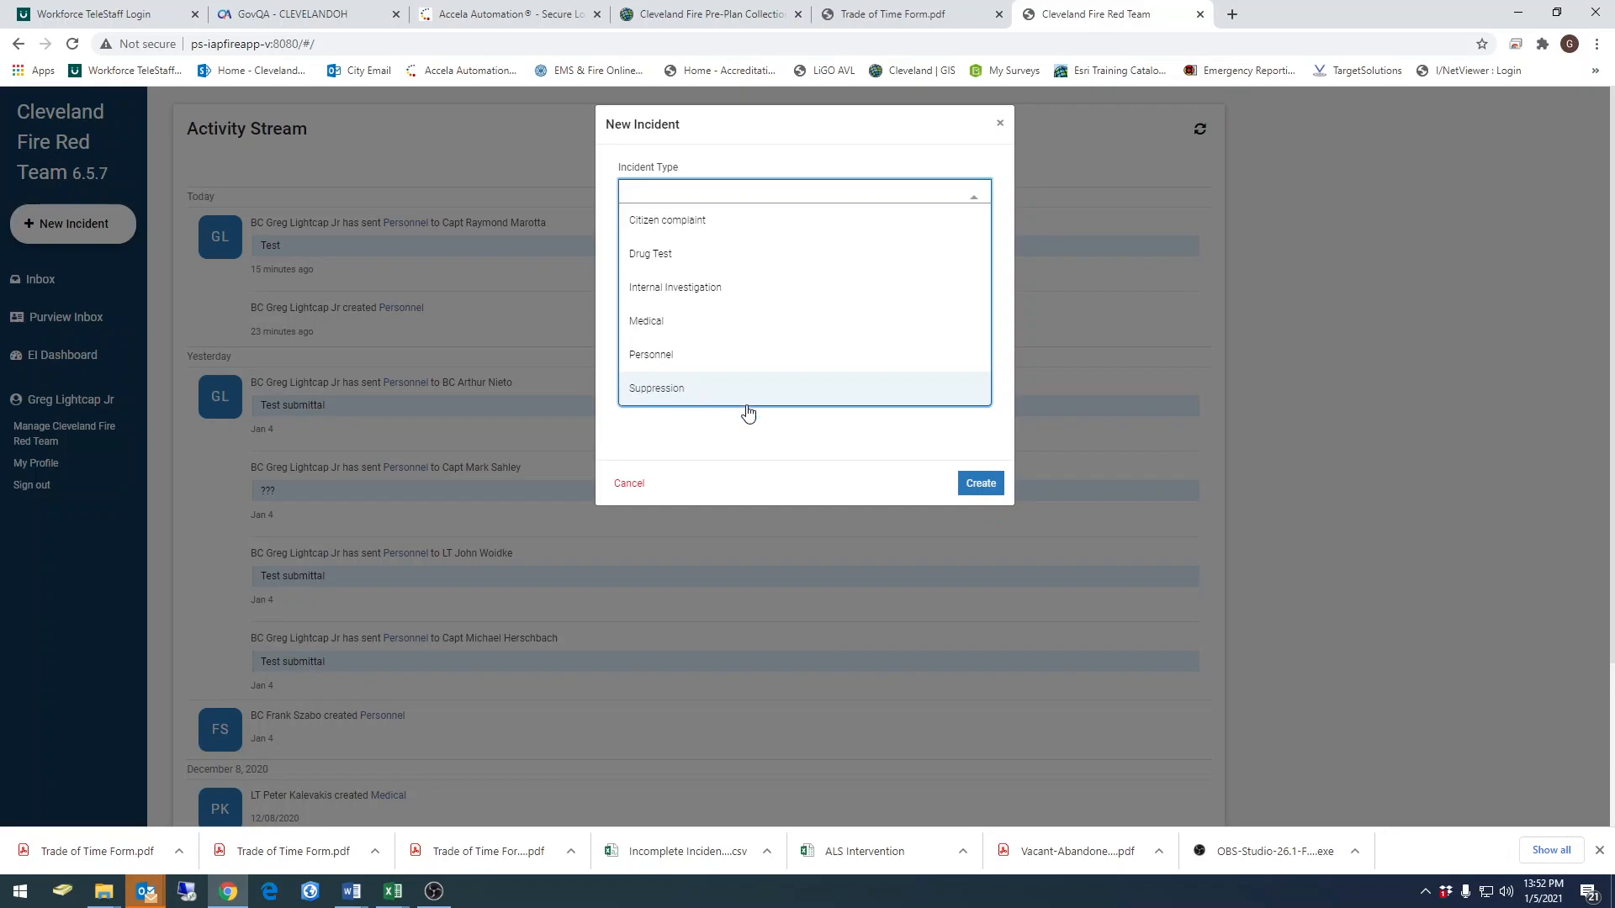
{"action": "left_click", "coordinate": [668, 363]}
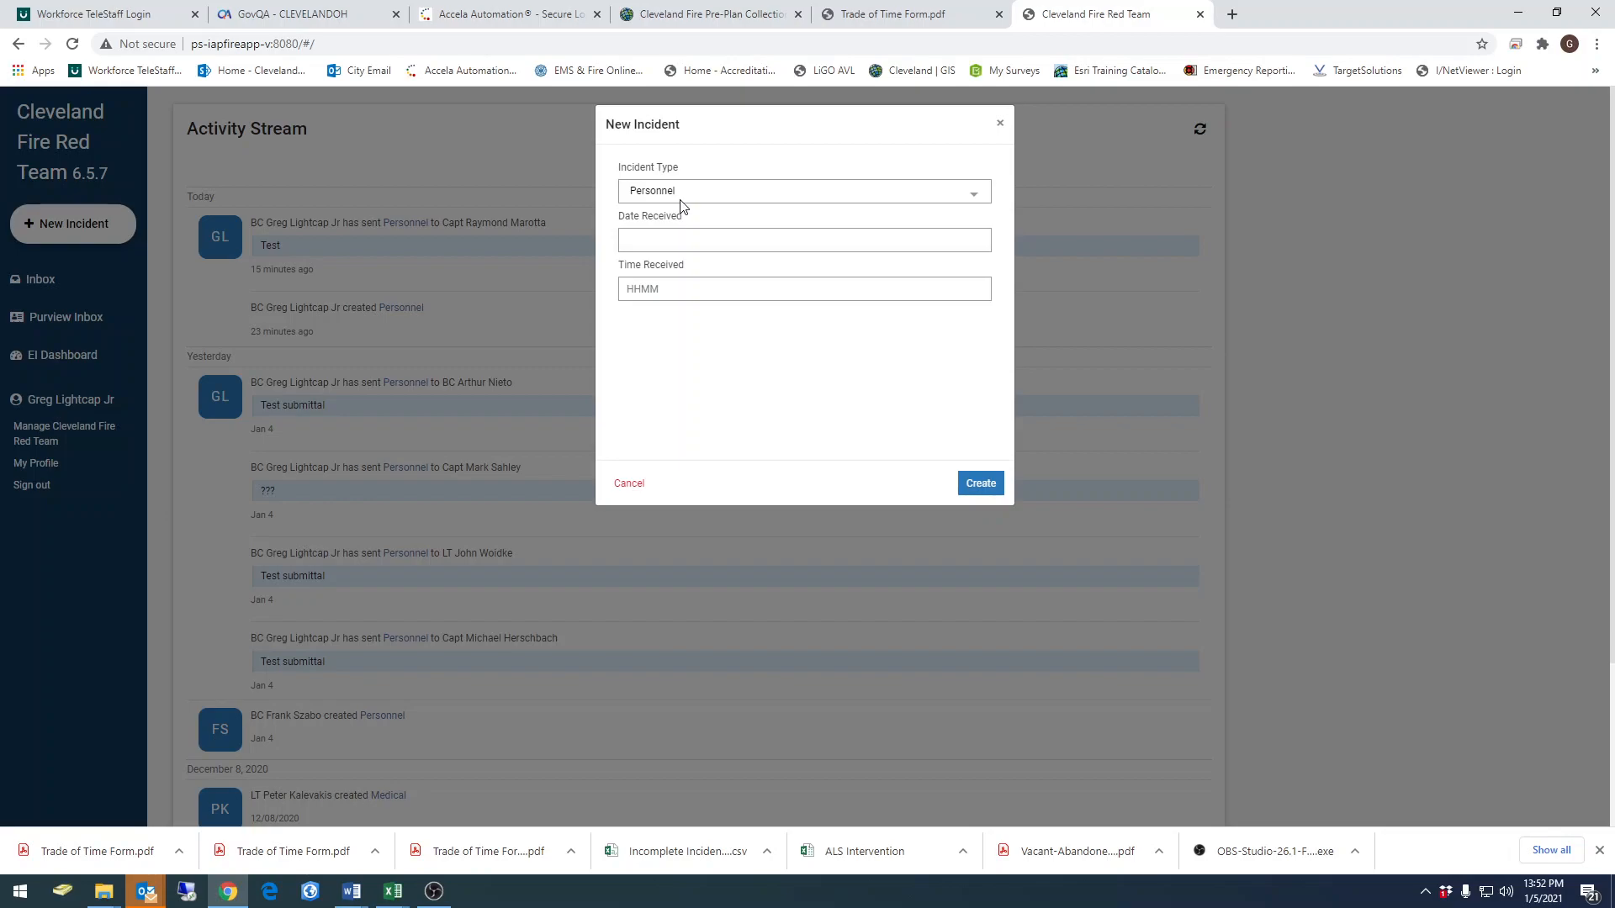
{"action": "left_click", "coordinate": [658, 239]}
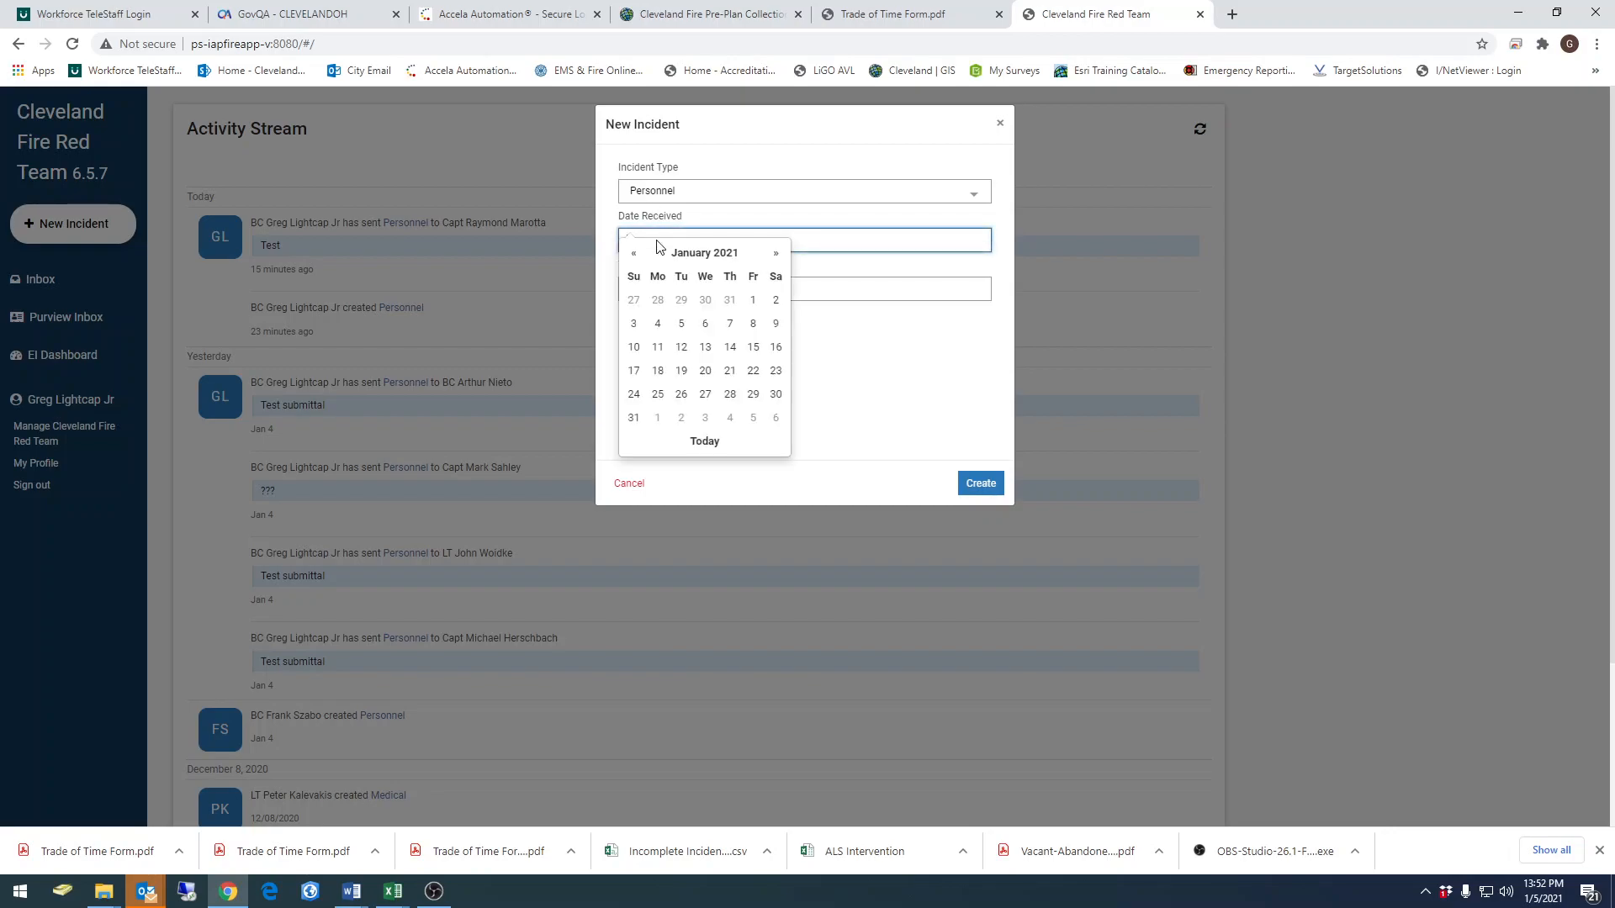
{"action": "left_click", "coordinate": [682, 325]}
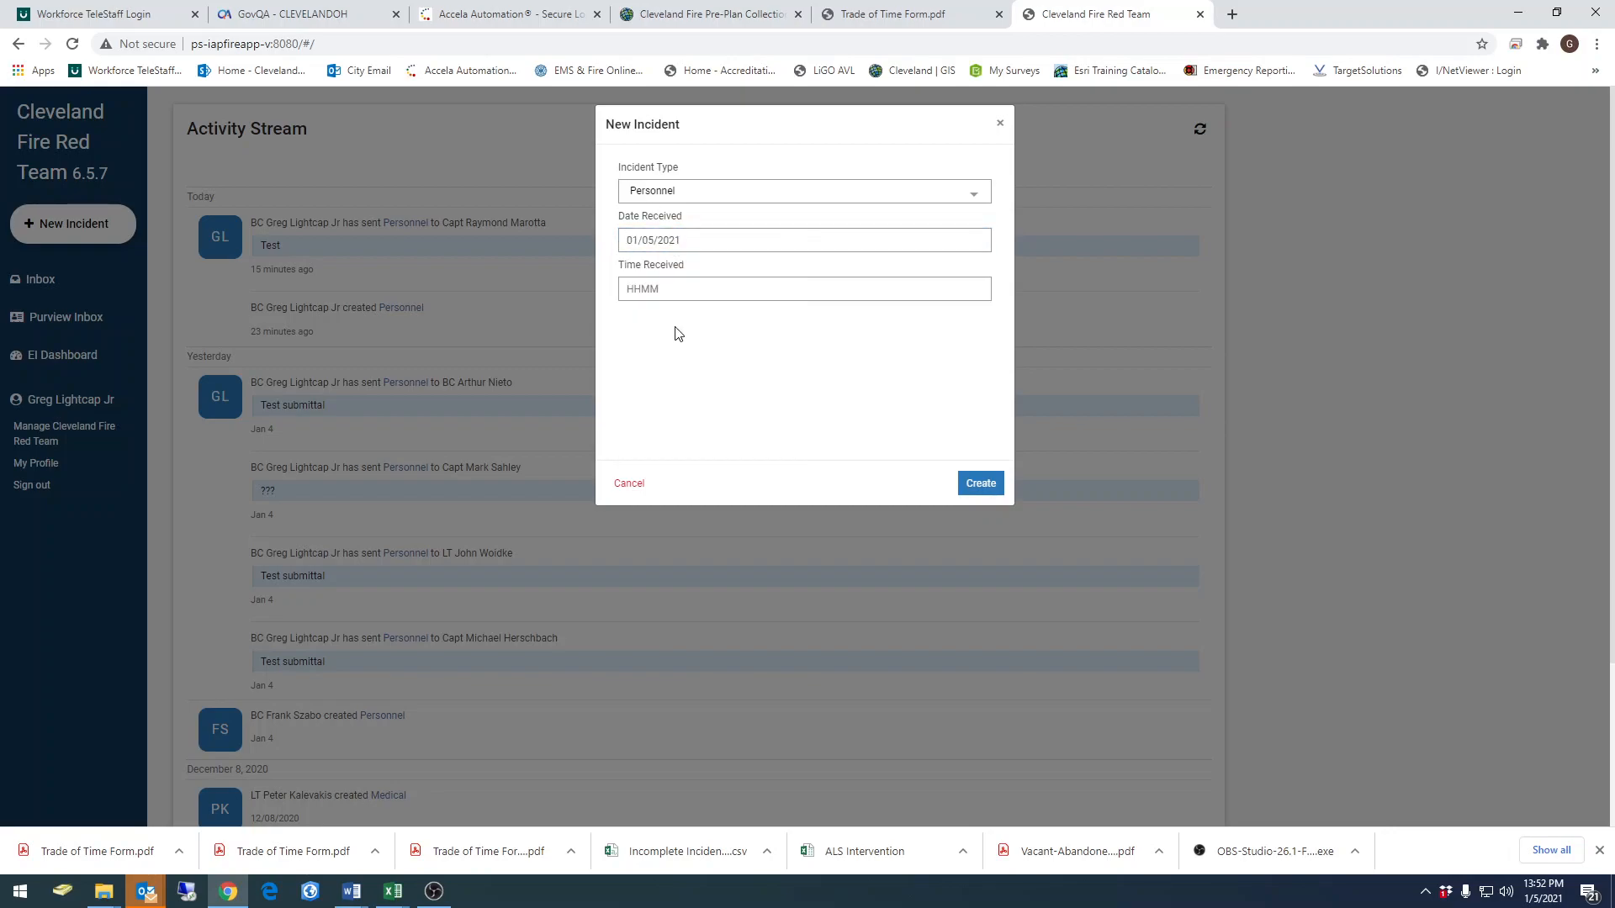
{"action": "left_click", "coordinate": [663, 290]}
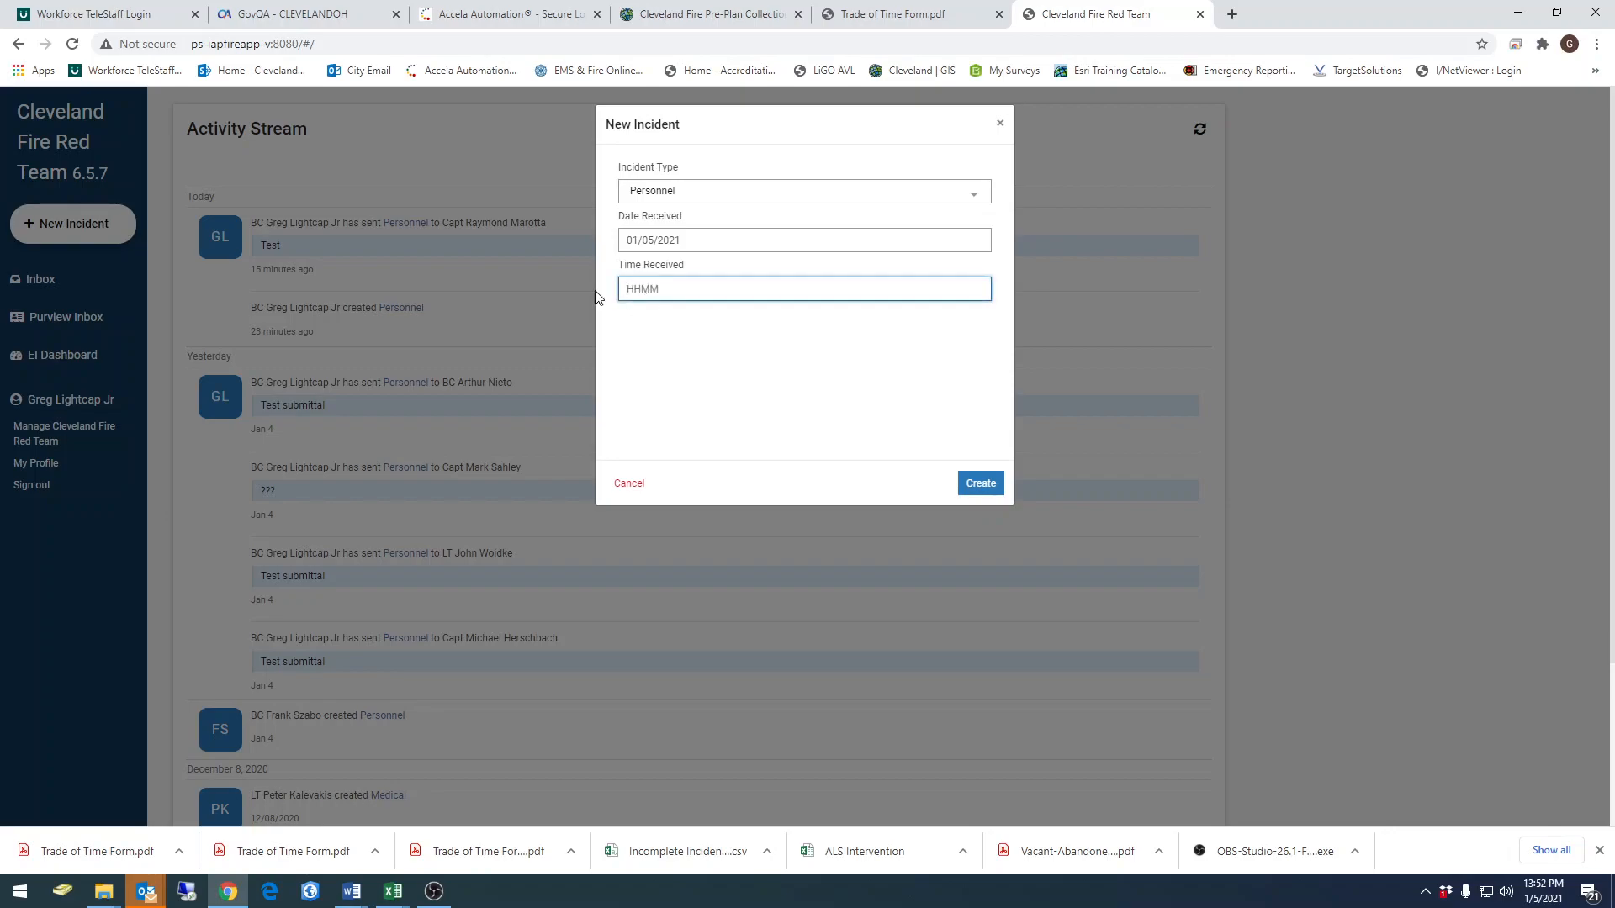
{"action": "type", "text": "1352"}
{"action": "left_click", "coordinate": [993, 488]}
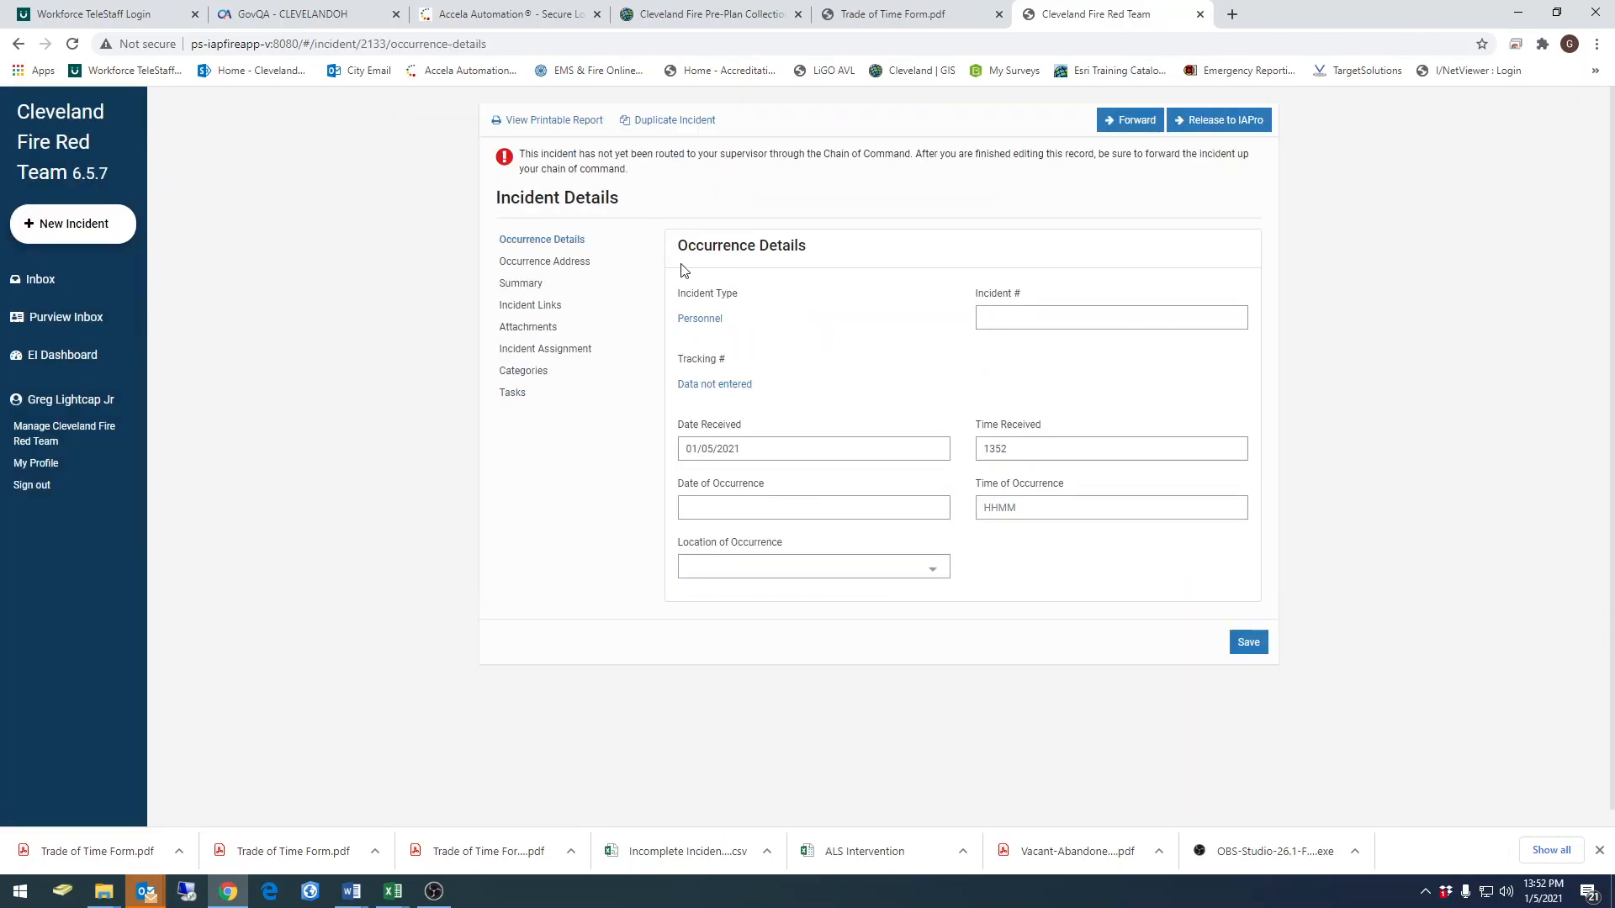
Load the Trade of Time narrative template into the incident's summary
{"action": "left_click", "coordinate": [547, 266]}
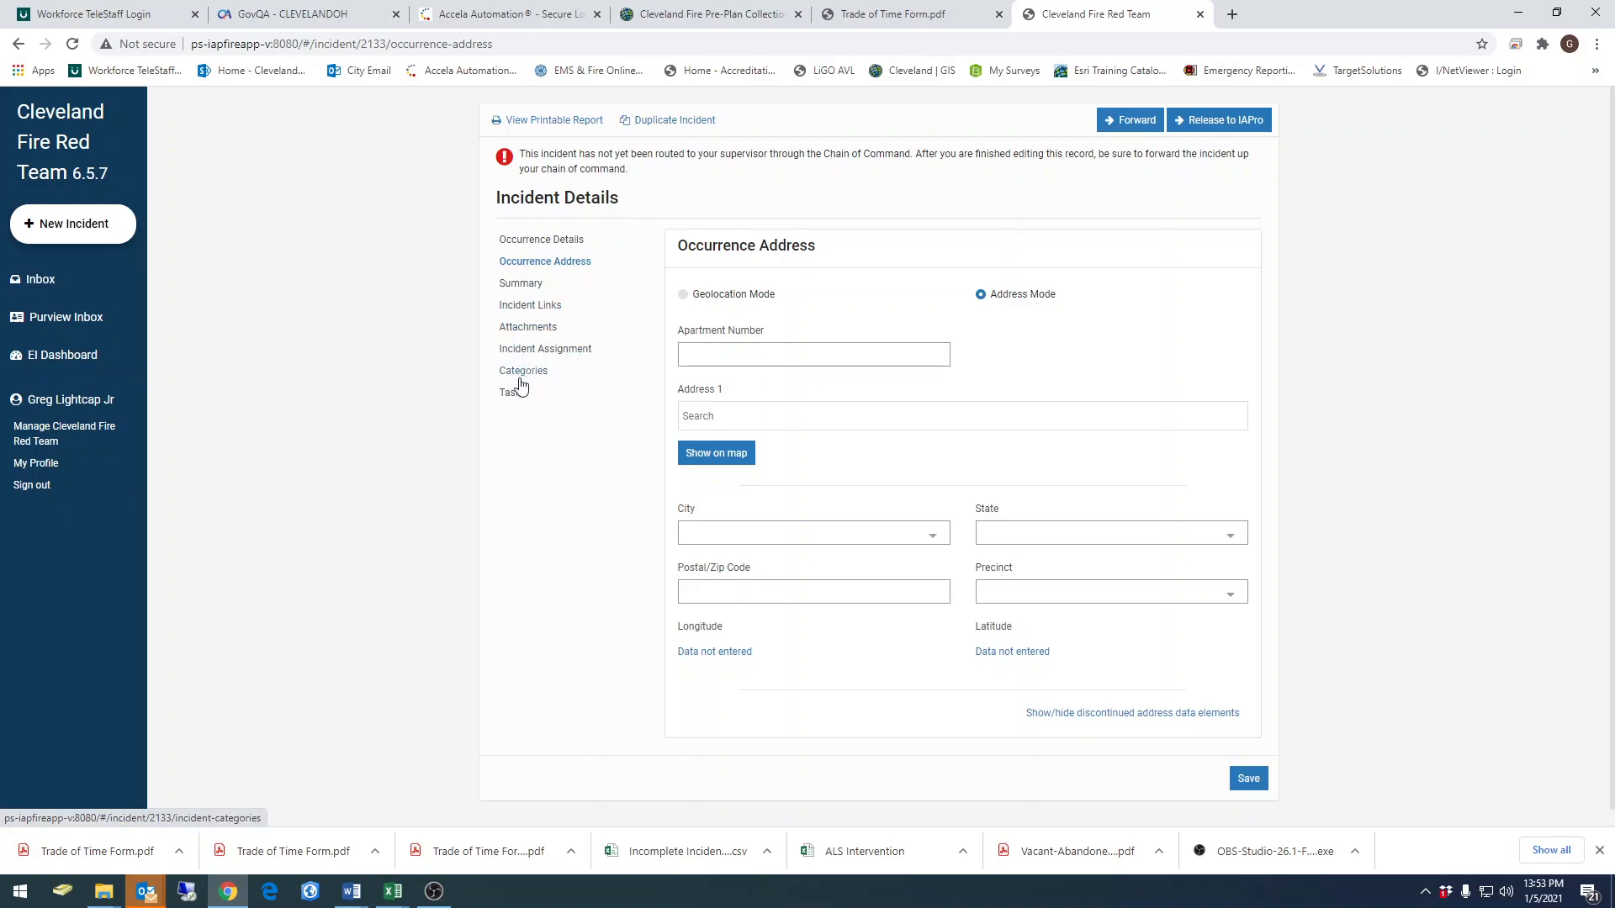
{"action": "left_click", "coordinate": [522, 286]}
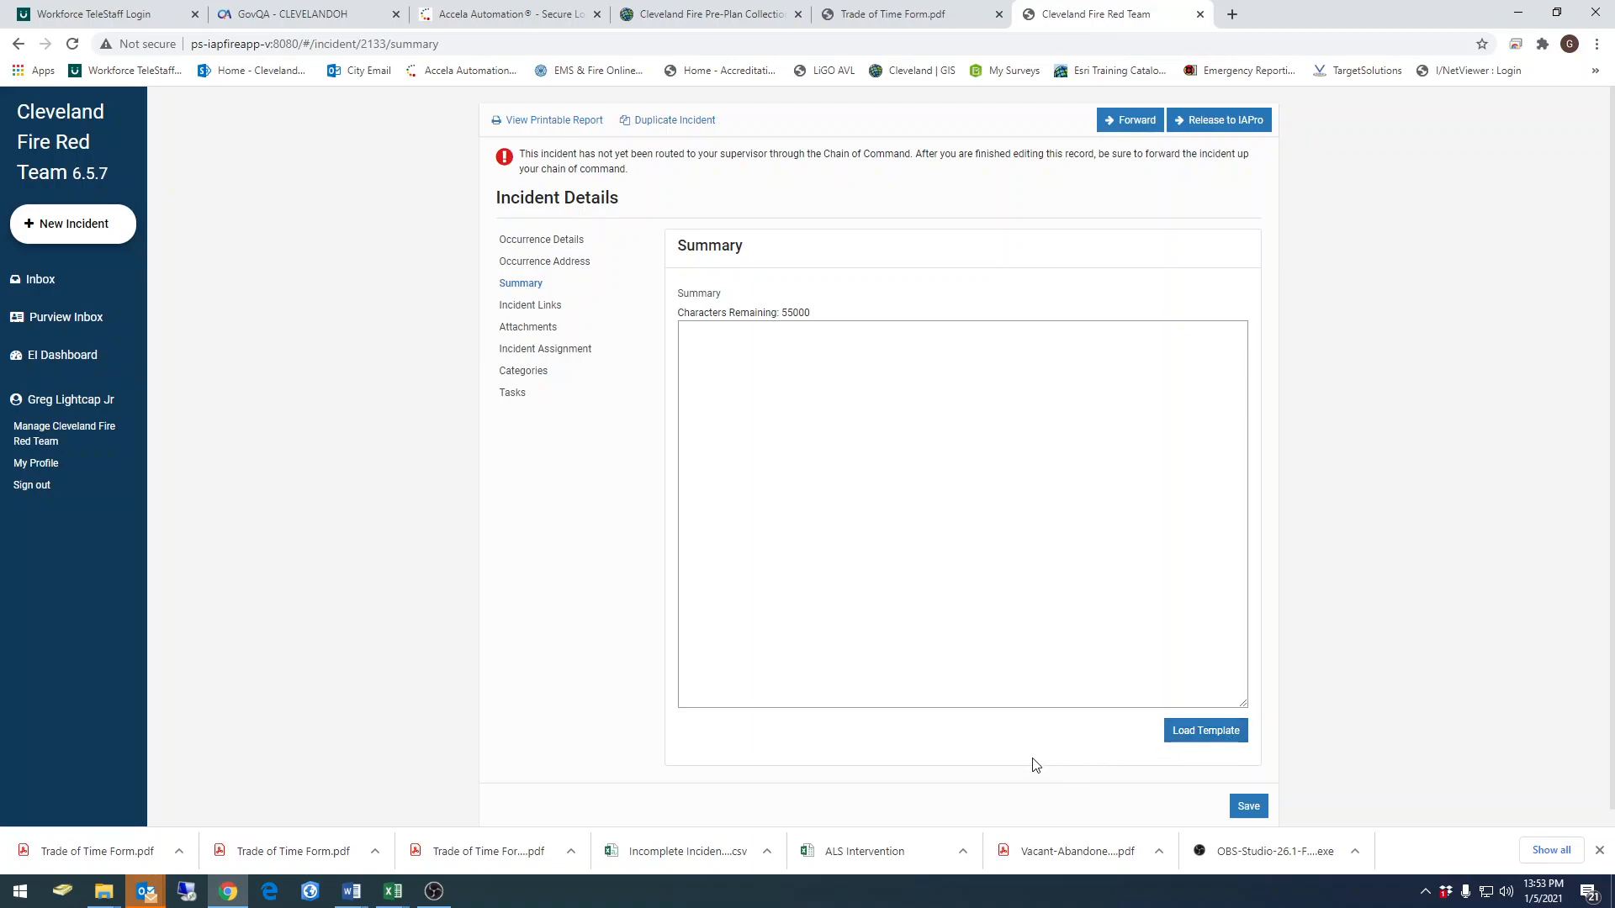
{"action": "left_click", "coordinate": [1205, 739]}
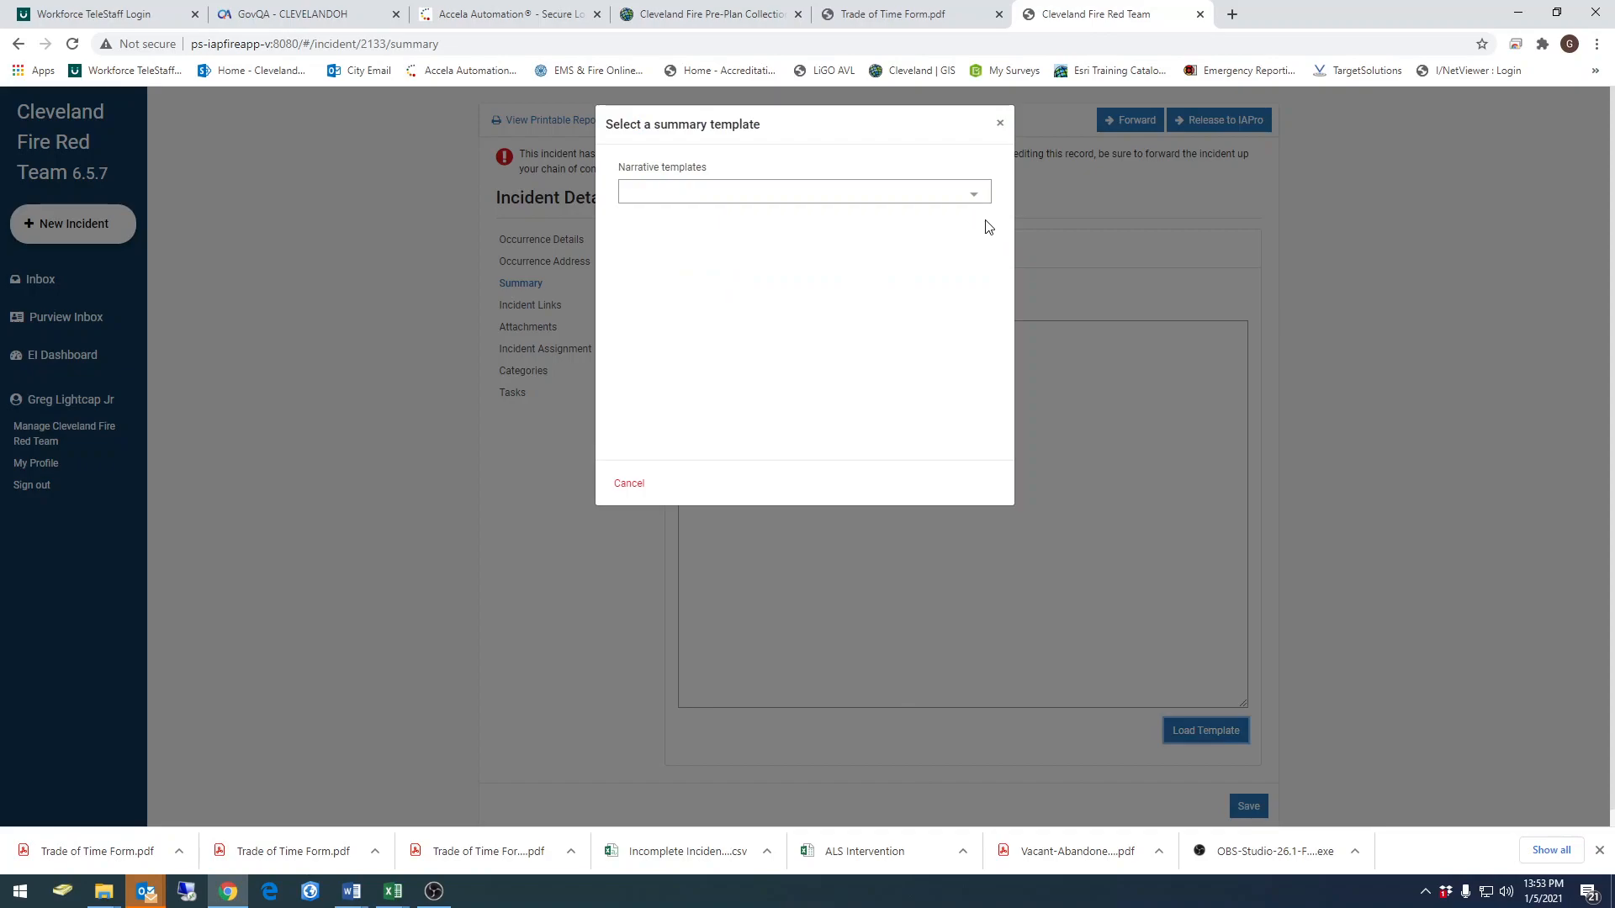
{"action": "left_click", "coordinate": [973, 194]}
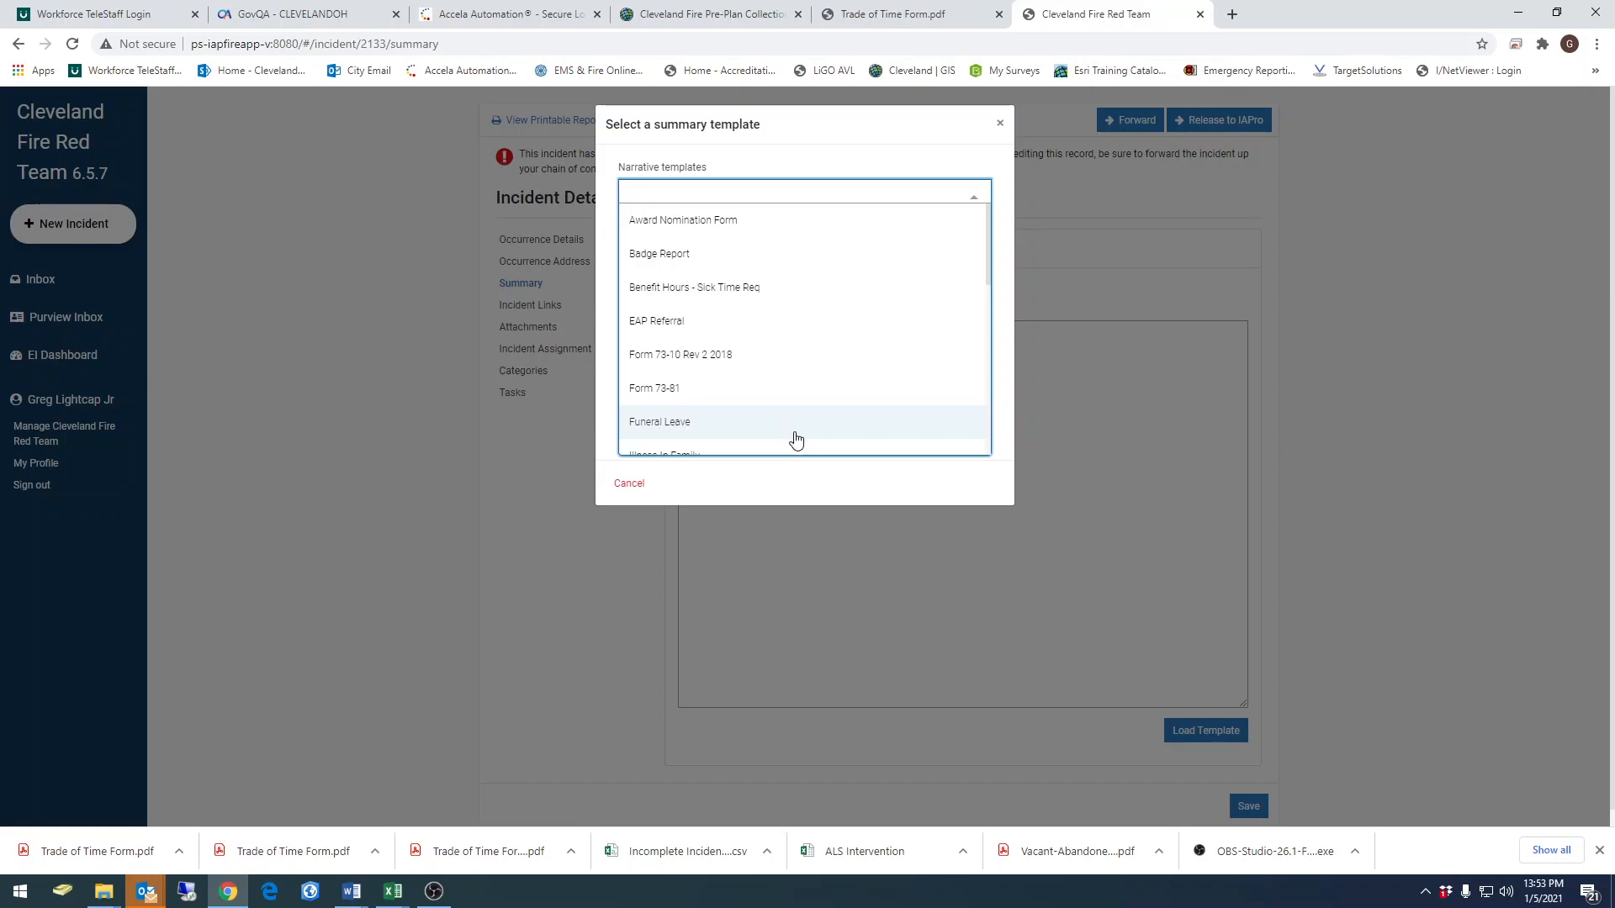
{"action": "scroll", "coordinate": [836, 370], "scroll_direction": "down", "scroll_amount": 6}
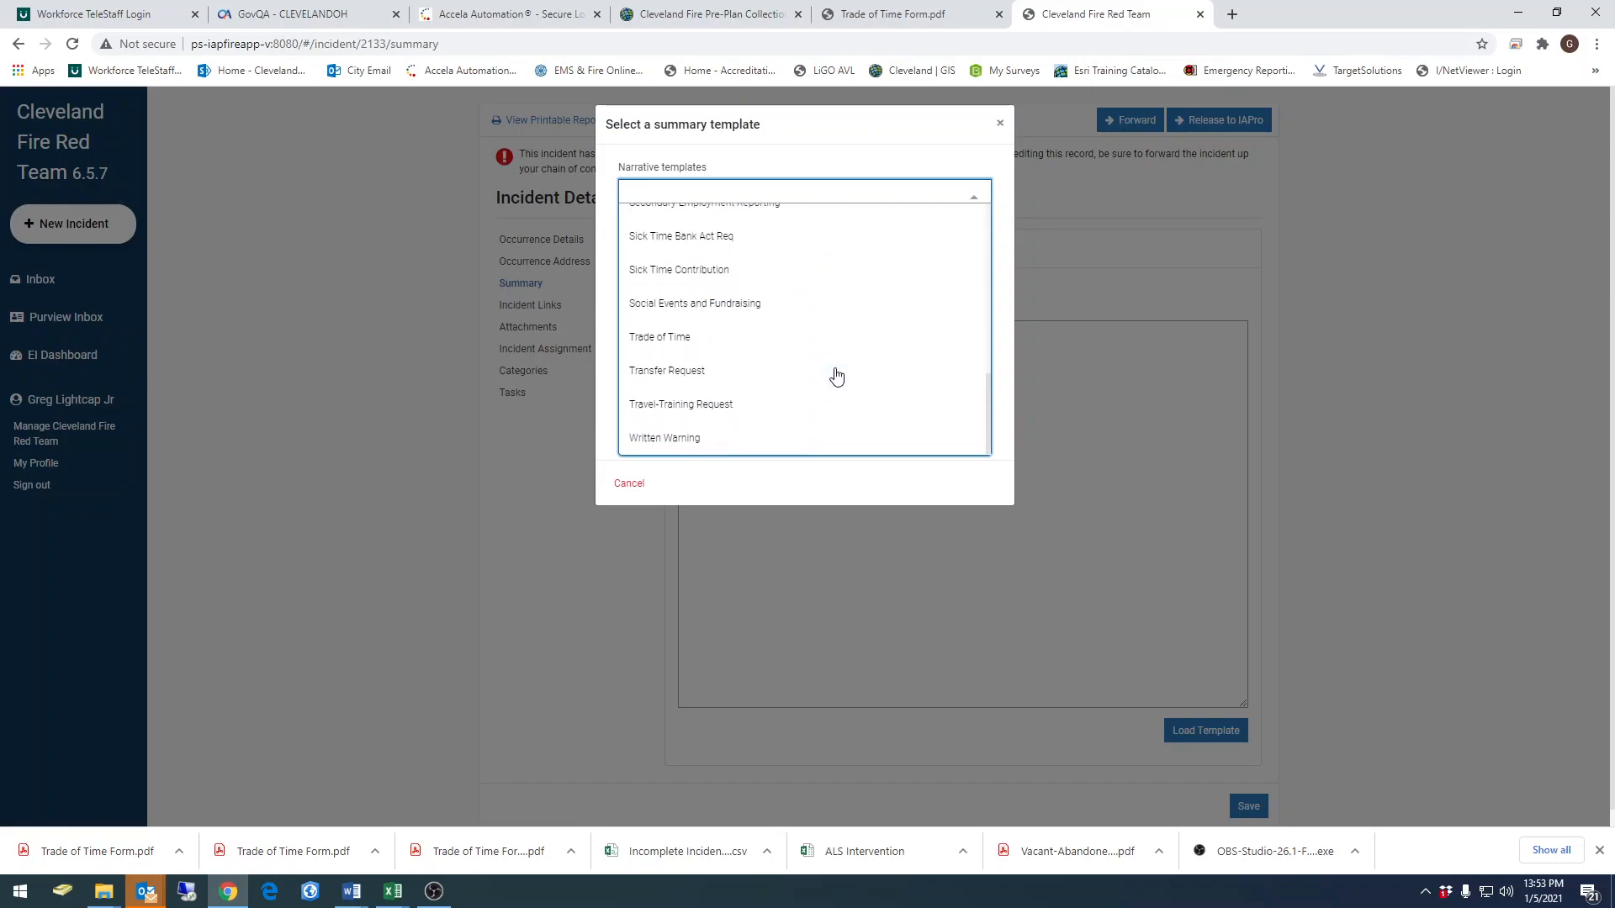
{"action": "left_click", "coordinate": [683, 344]}
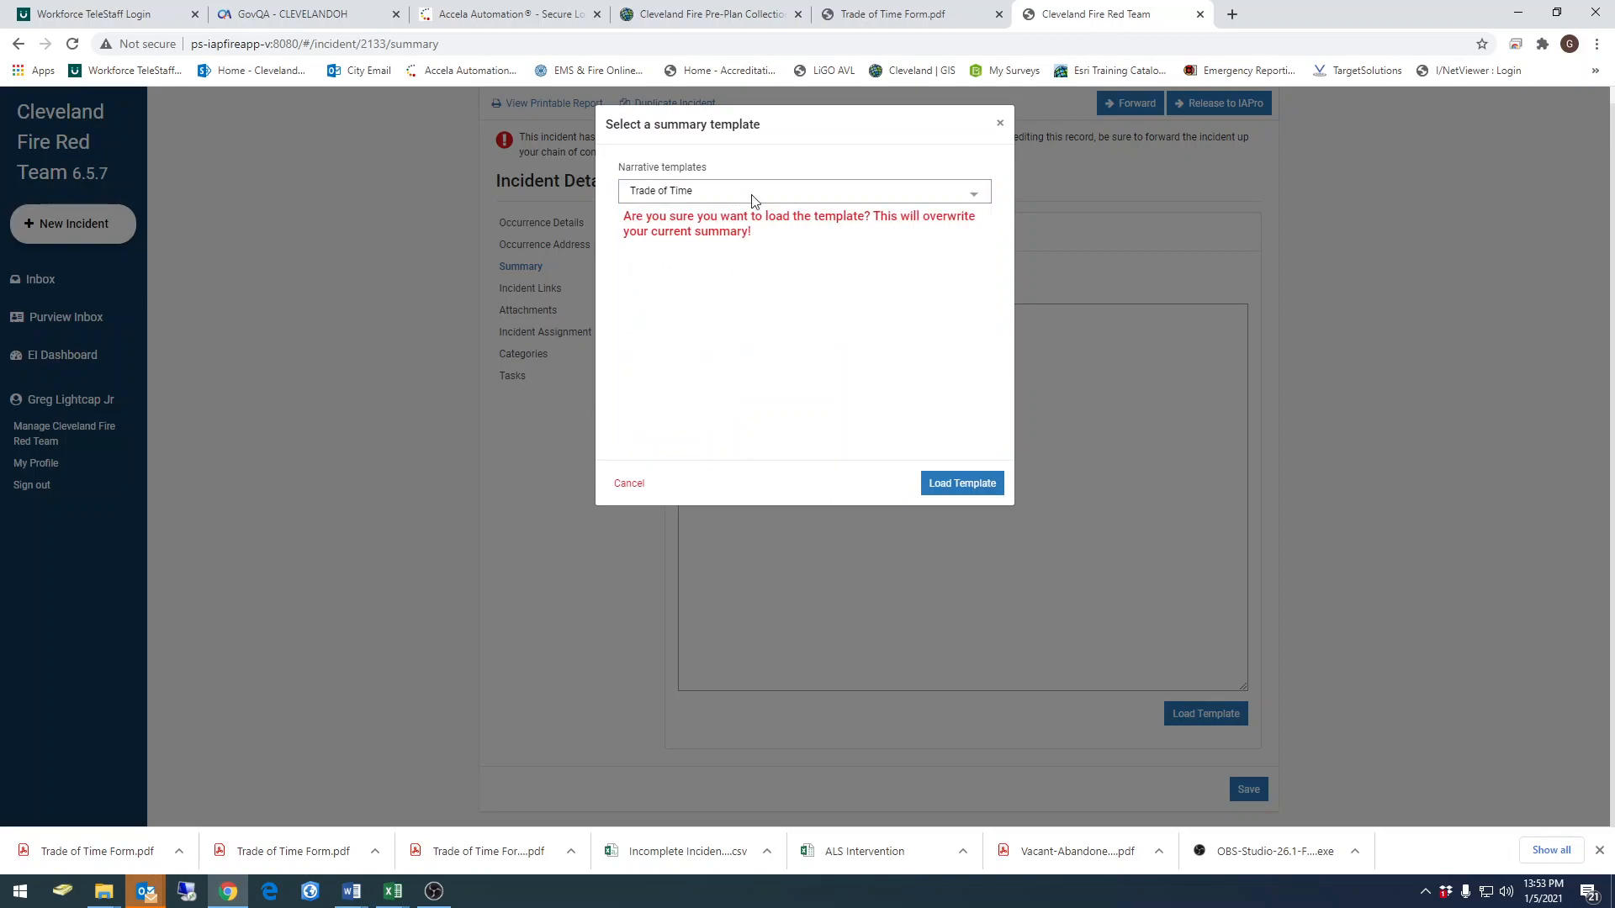
{"action": "left_click", "coordinate": [967, 495]}
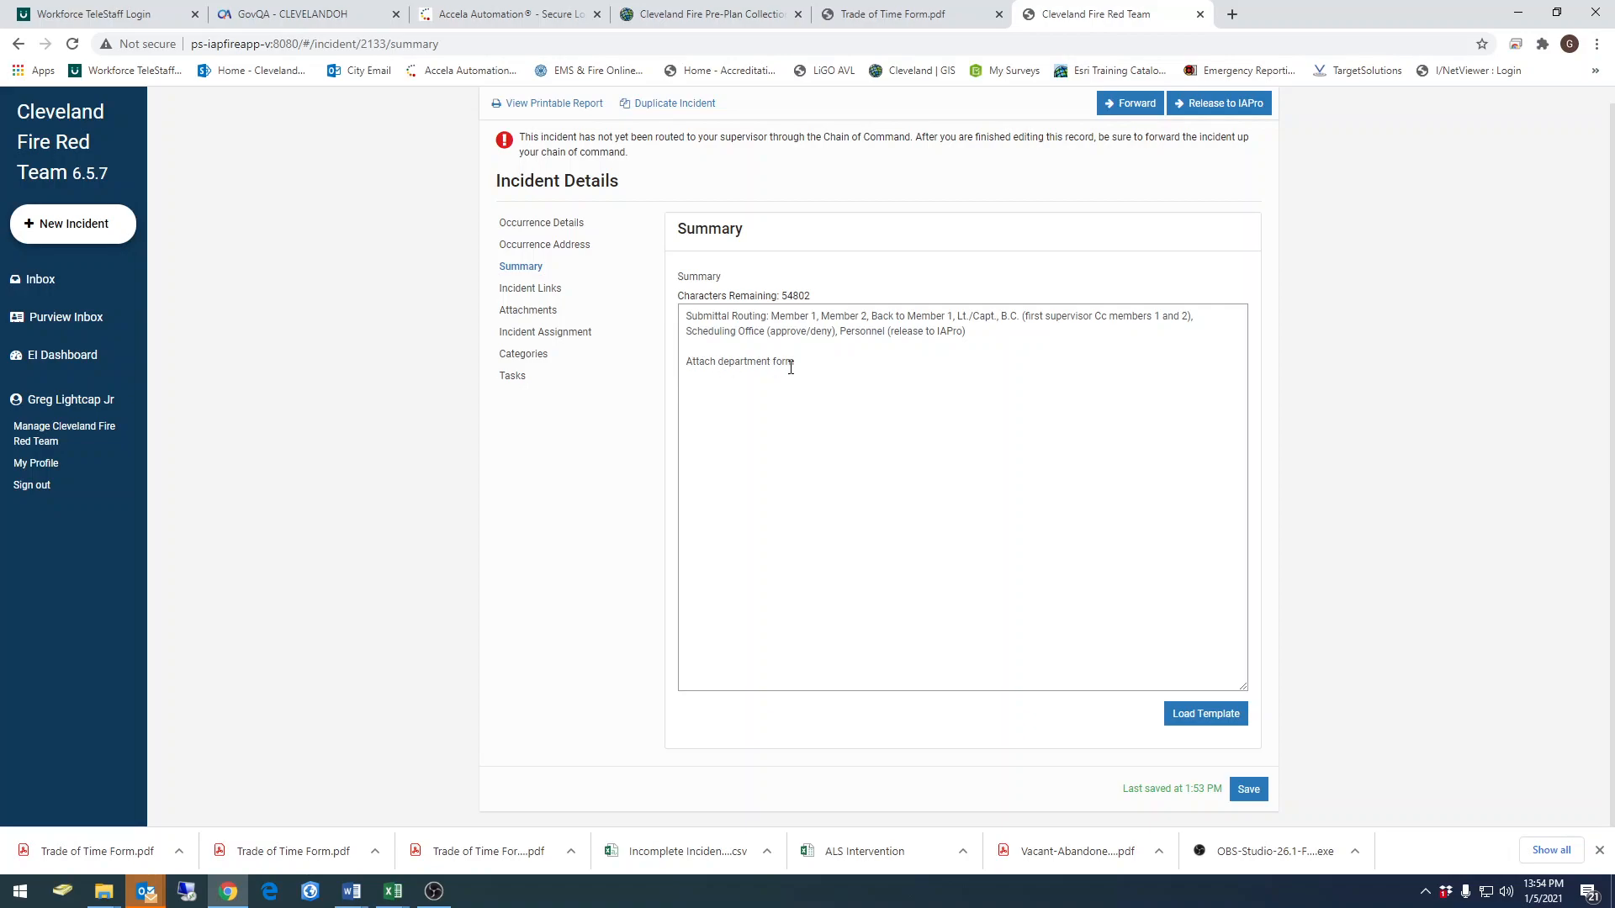
Examine the submittal routing instructions in the incident summary and glance at the incident links
{"action": "left_click_drag", "start_coordinate": [685, 315], "coordinate": [971, 325]}
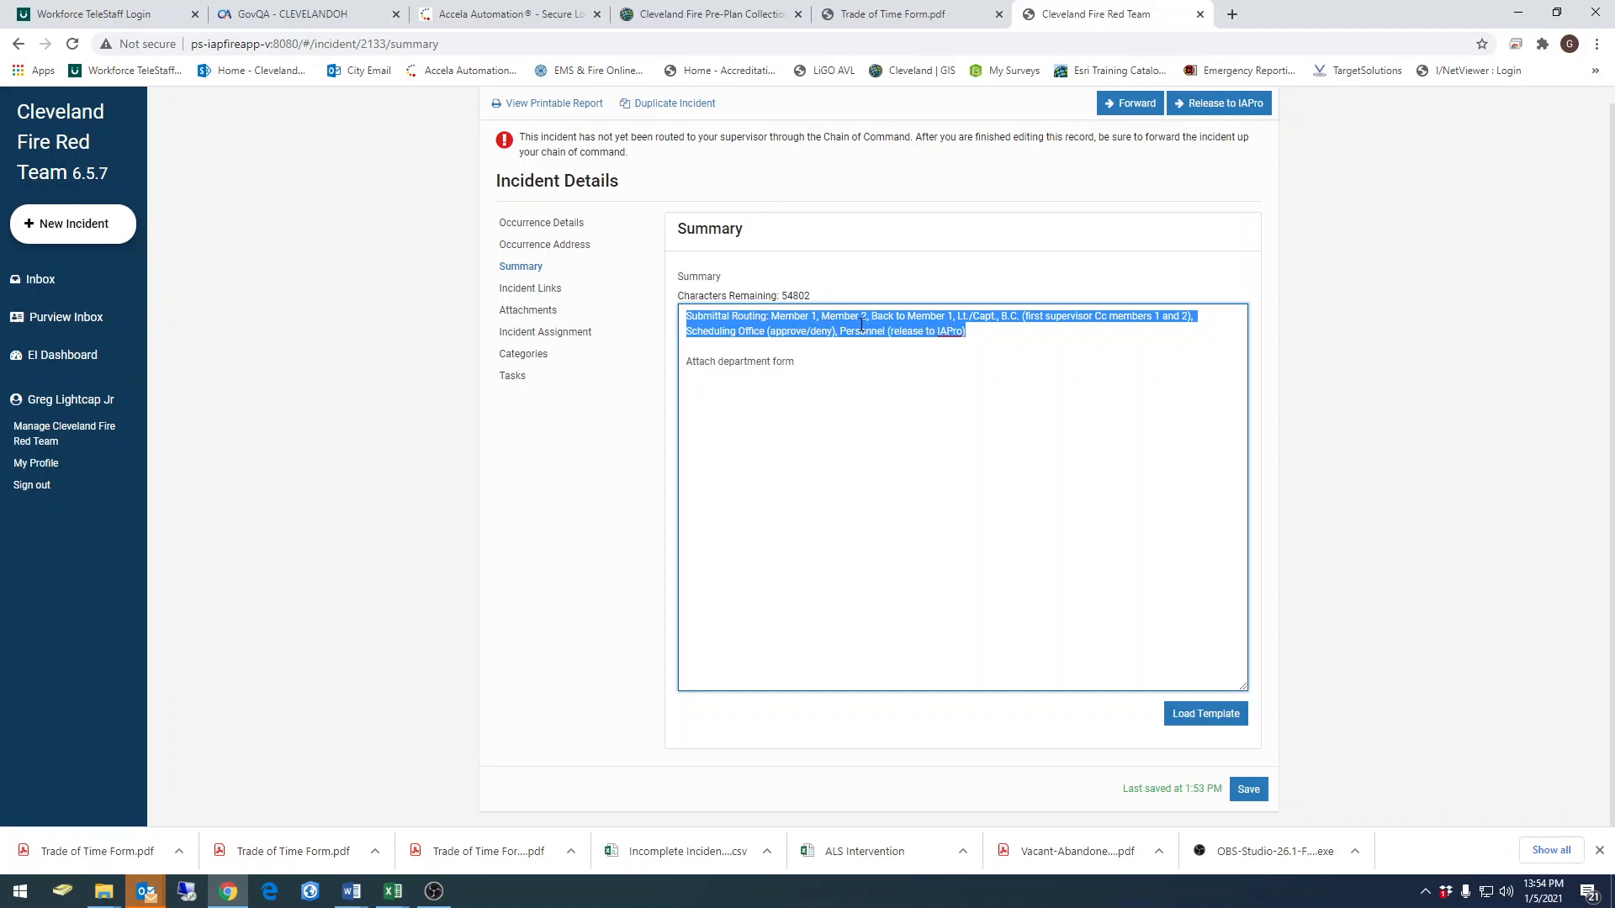
{"action": "left_click", "coordinate": [773, 437]}
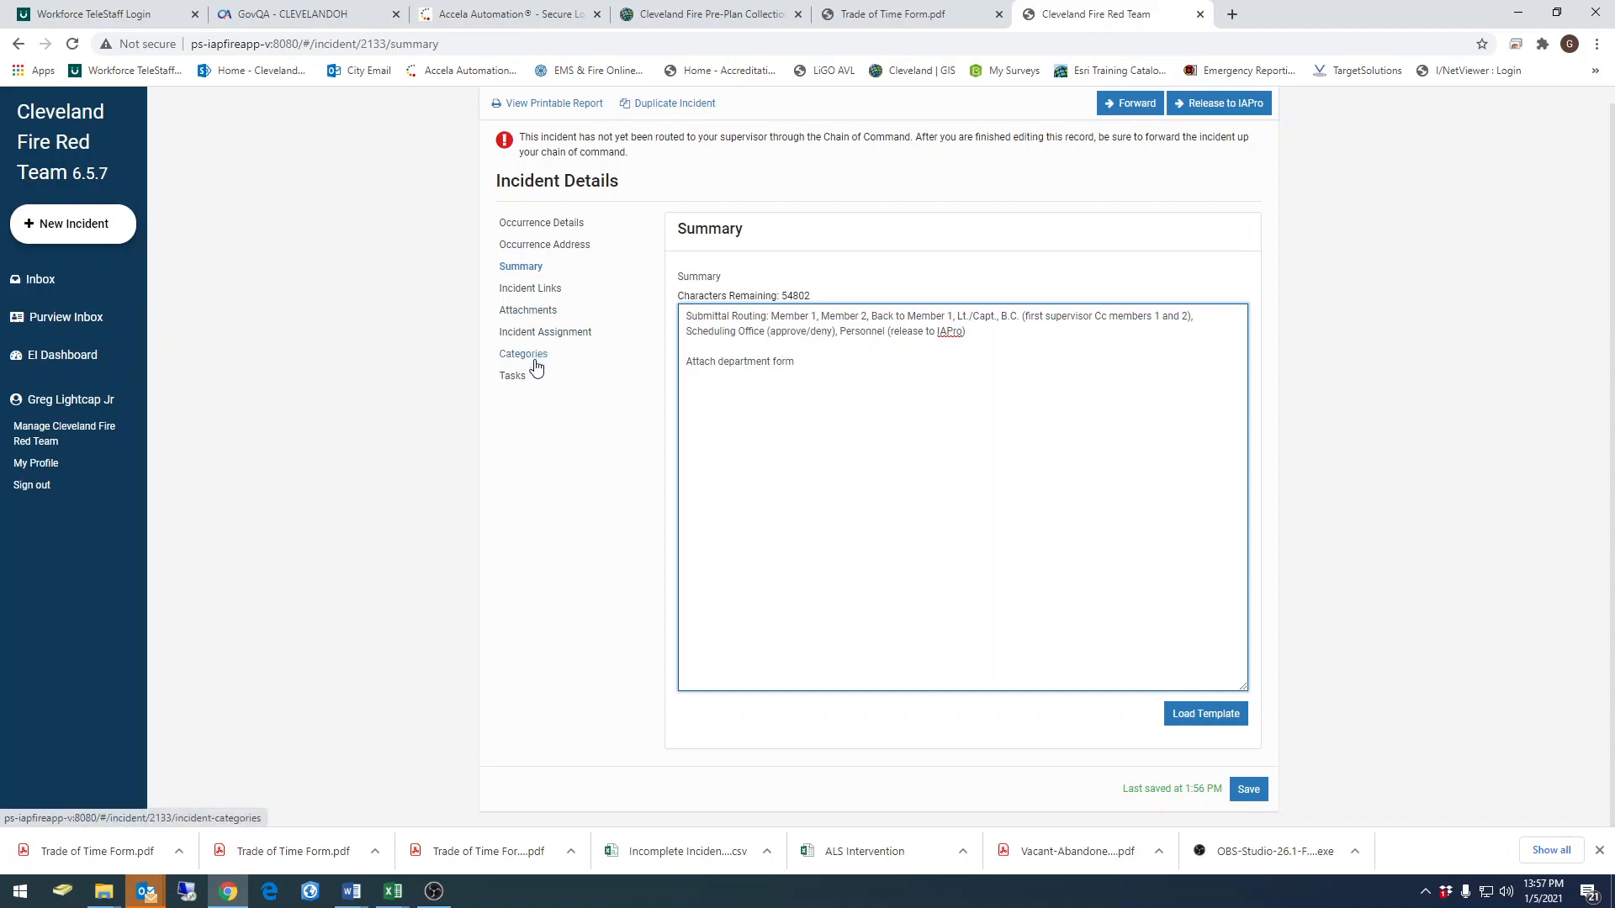
{"action": "left_click", "coordinate": [530, 291]}
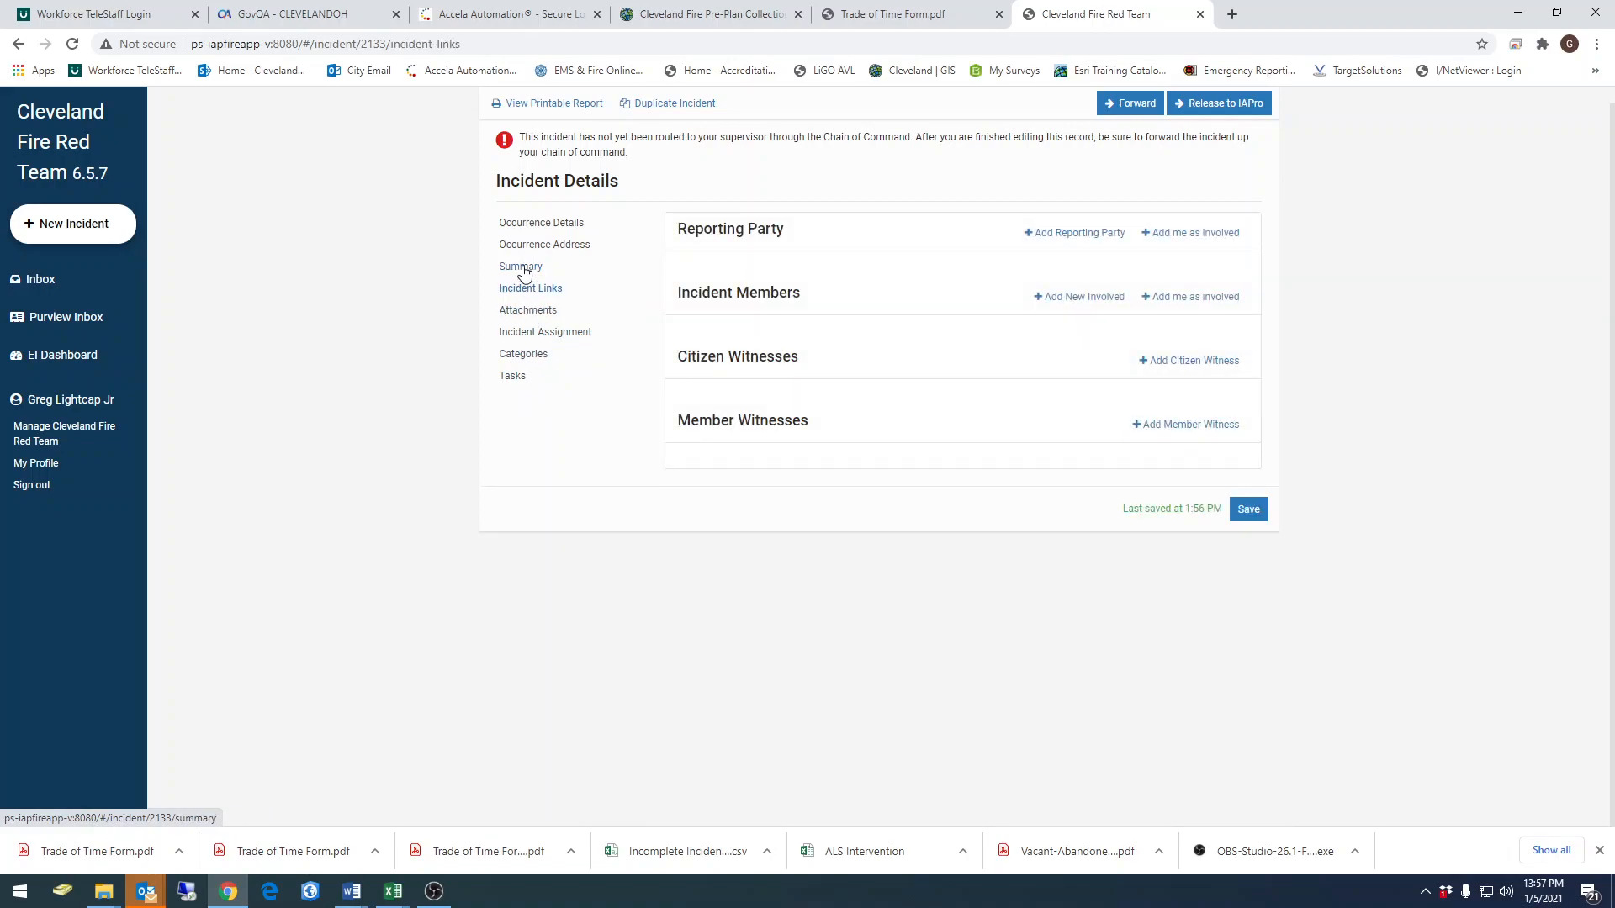
{"action": "left_click", "coordinate": [521, 267]}
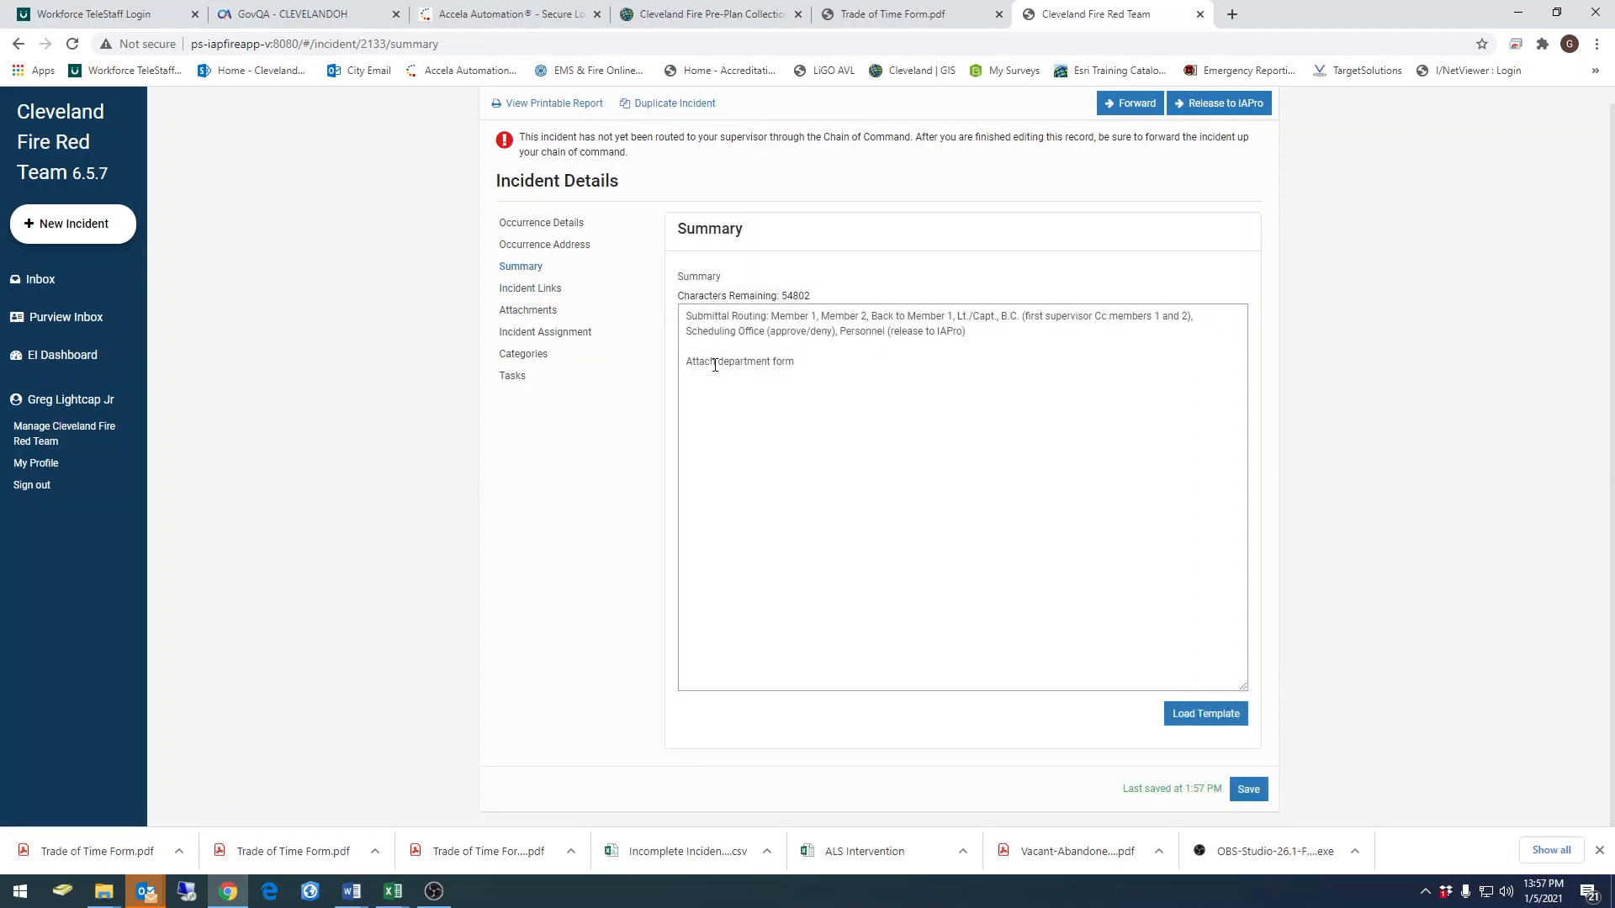
Add yourself as an involved incident member and view the search for linking another member without linking anyone
{"action": "left_click", "coordinate": [544, 292]}
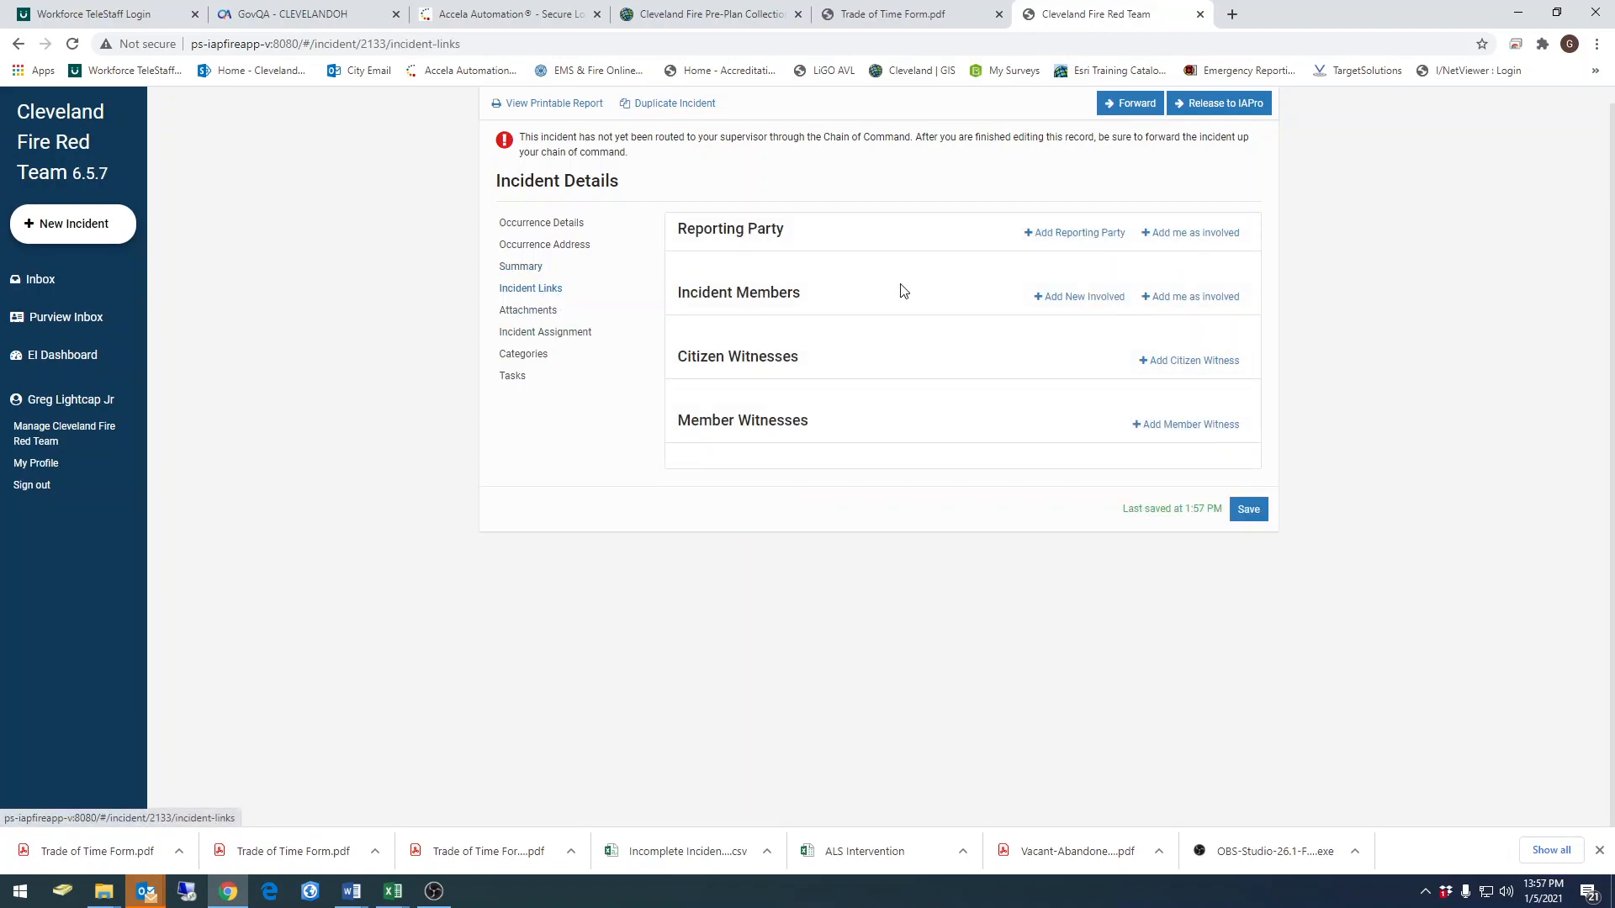
{"action": "left_click", "coordinate": [1166, 302]}
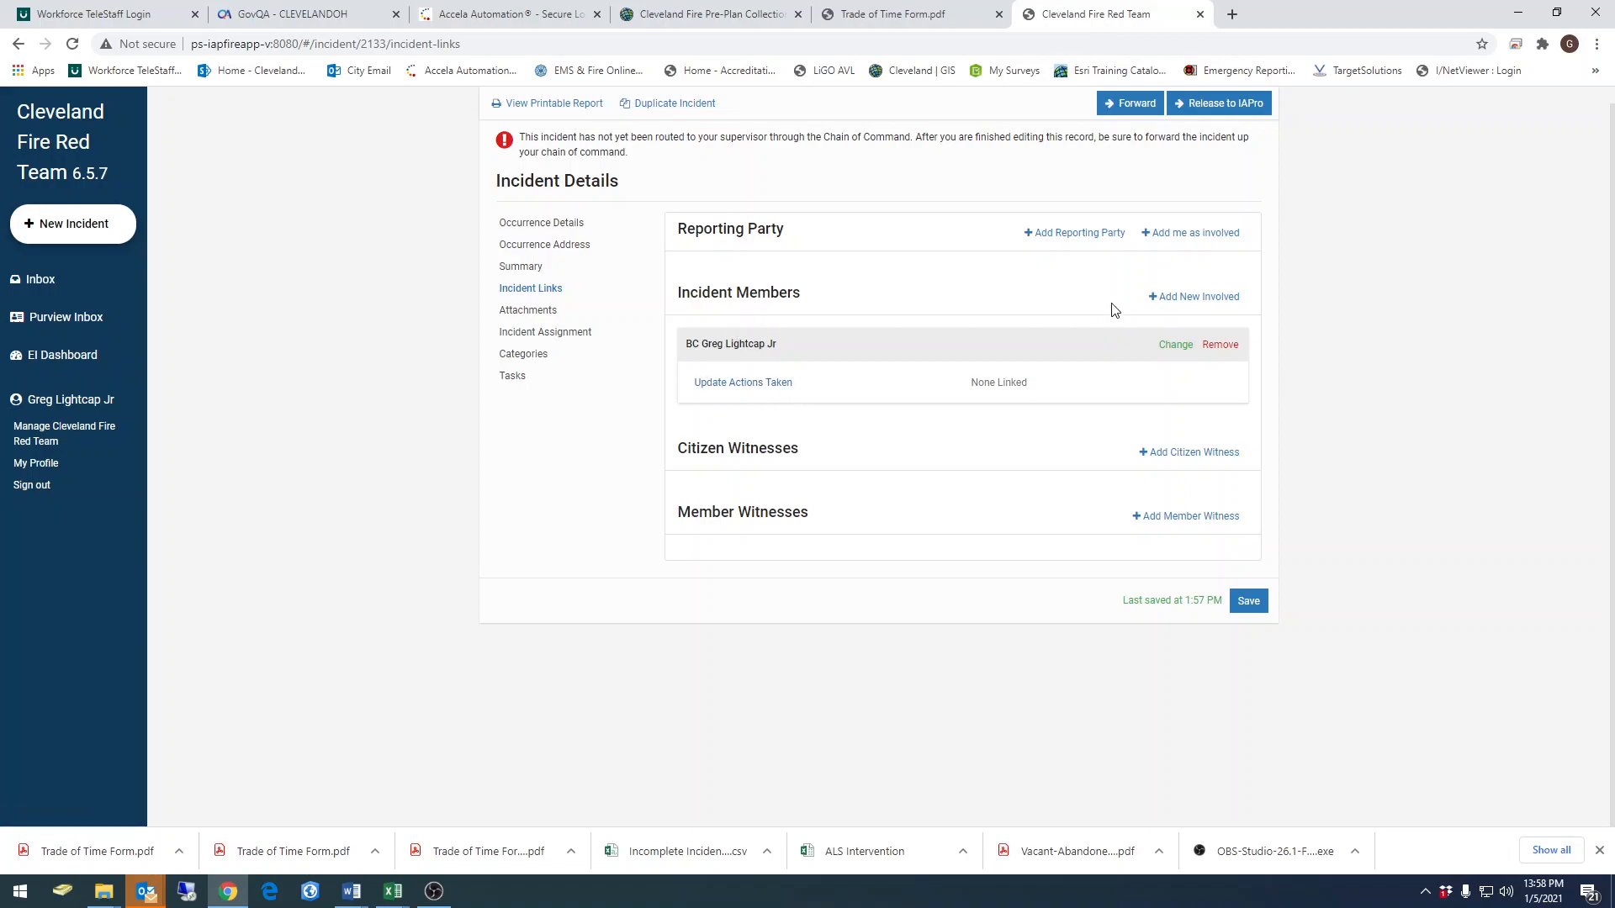
{"action": "left_click", "coordinate": [1181, 299]}
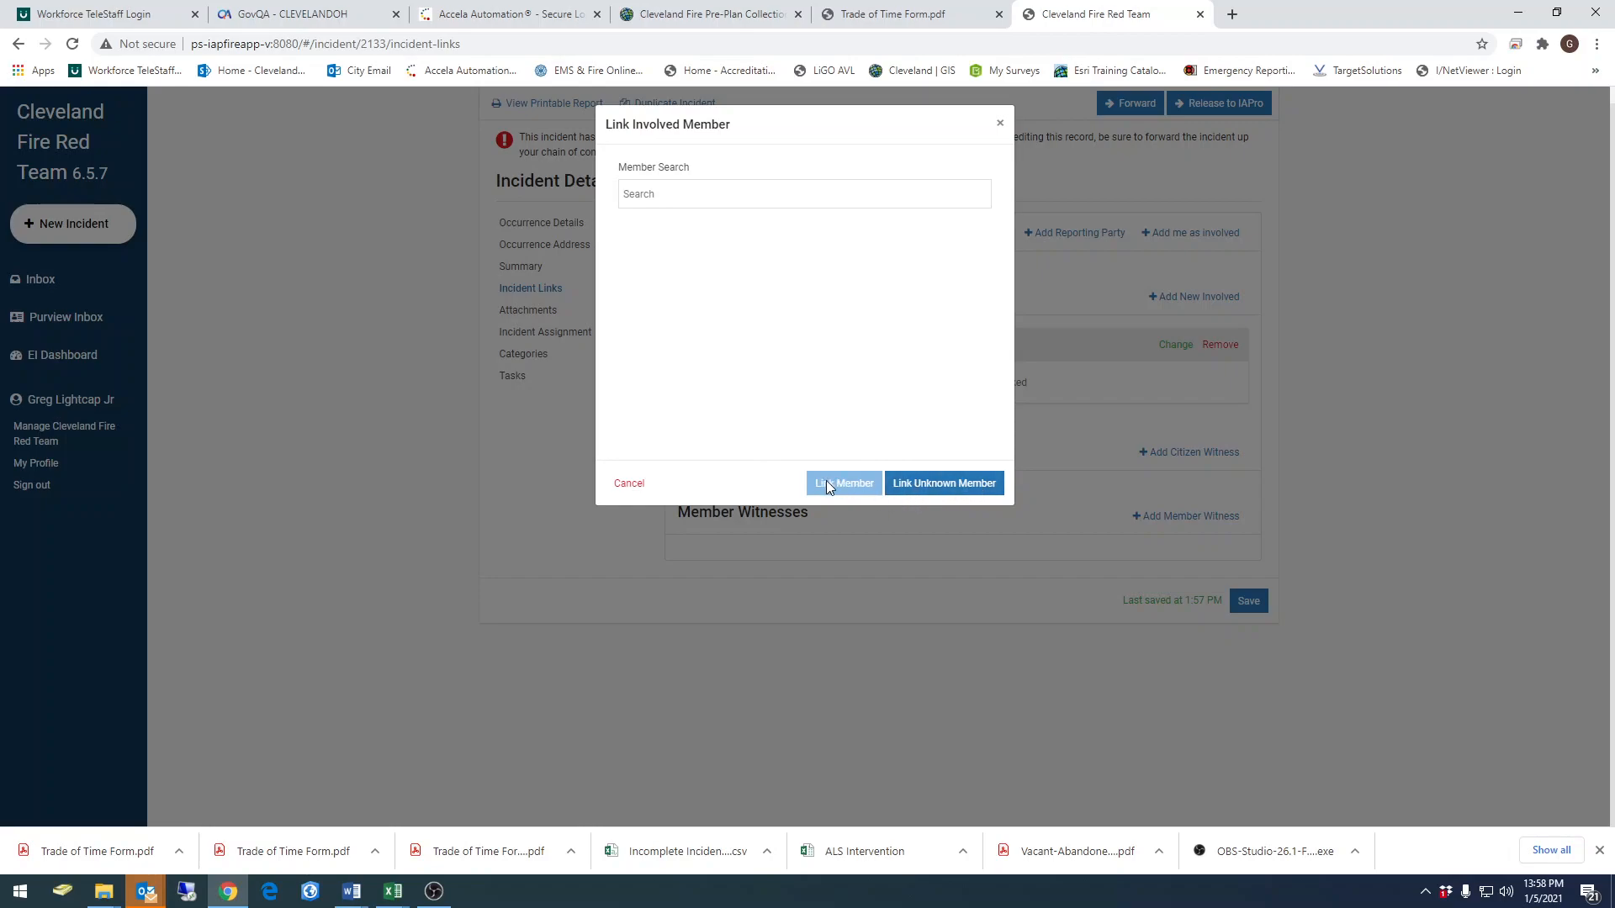
{"action": "left_click", "coordinate": [1000, 123]}
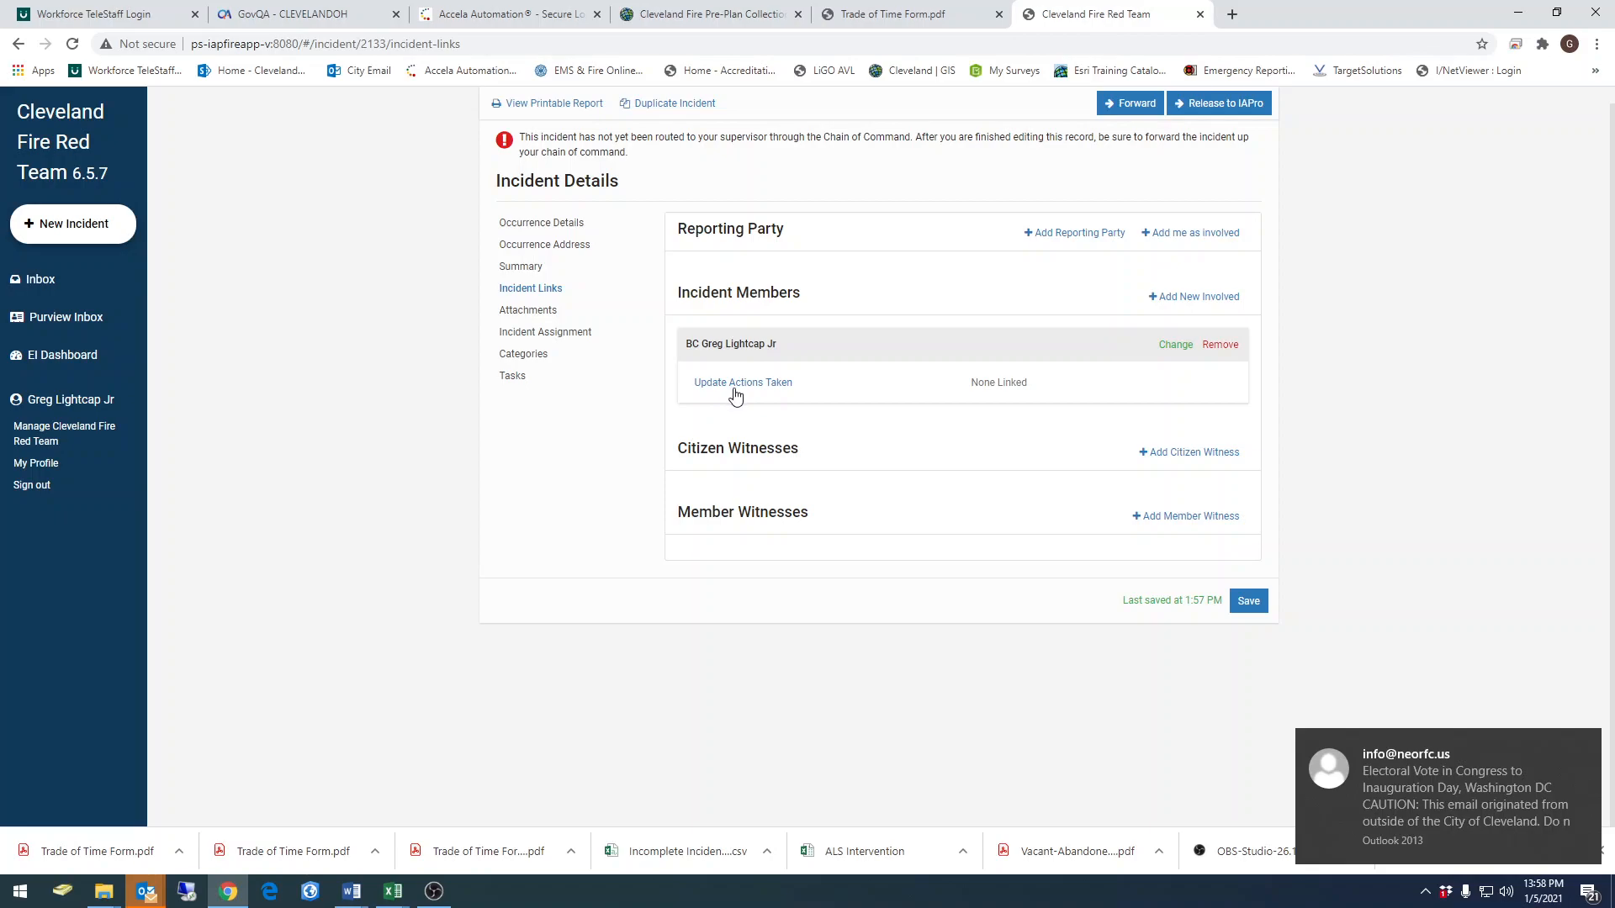
Attach the file "Trade of Time Form 1-5-2021" from the Submitted Forms folder to the incident
{"action": "left_click", "coordinate": [537, 318]}
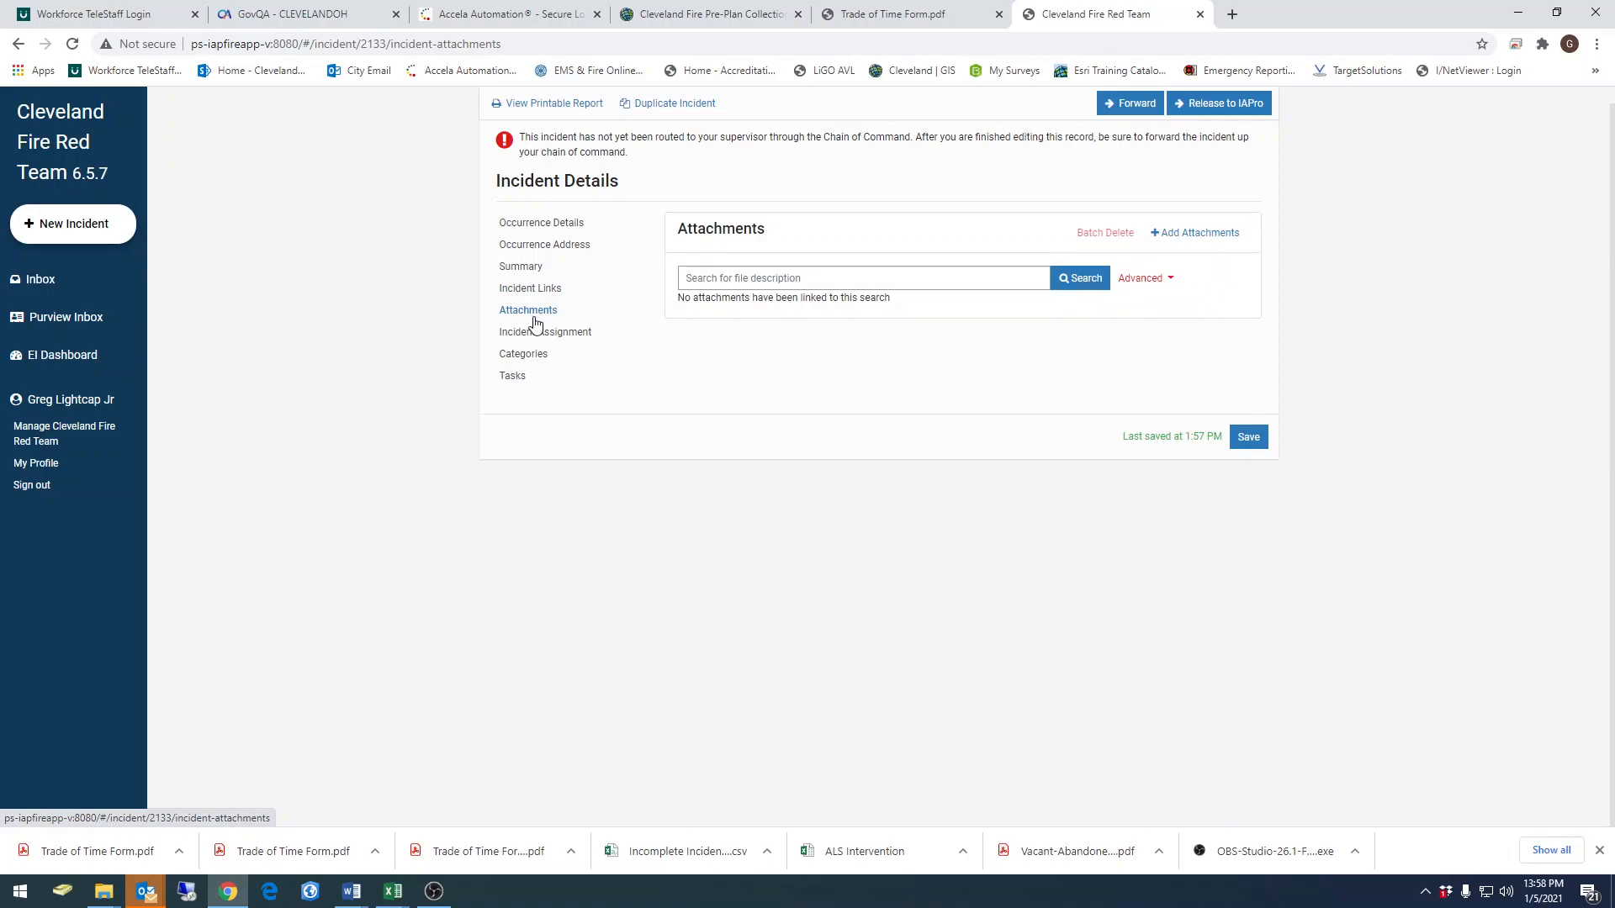
{"action": "left_click", "coordinate": [1169, 234]}
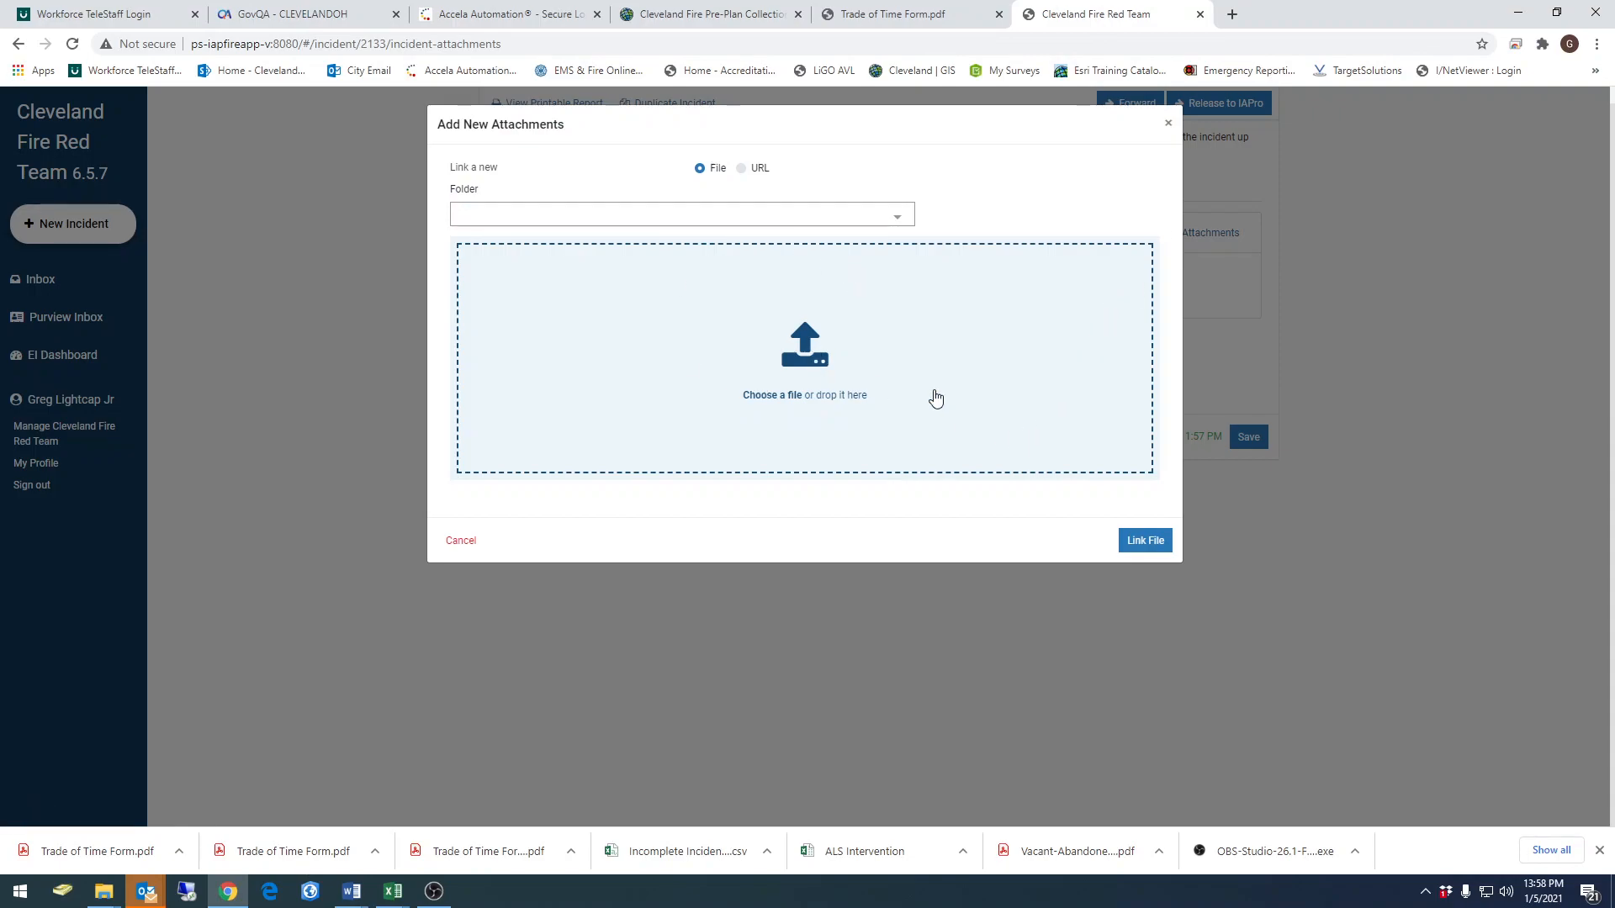
{"action": "left_click_drag", "start_coordinate": [1614, 90], "coordinate": [1261, 47]}
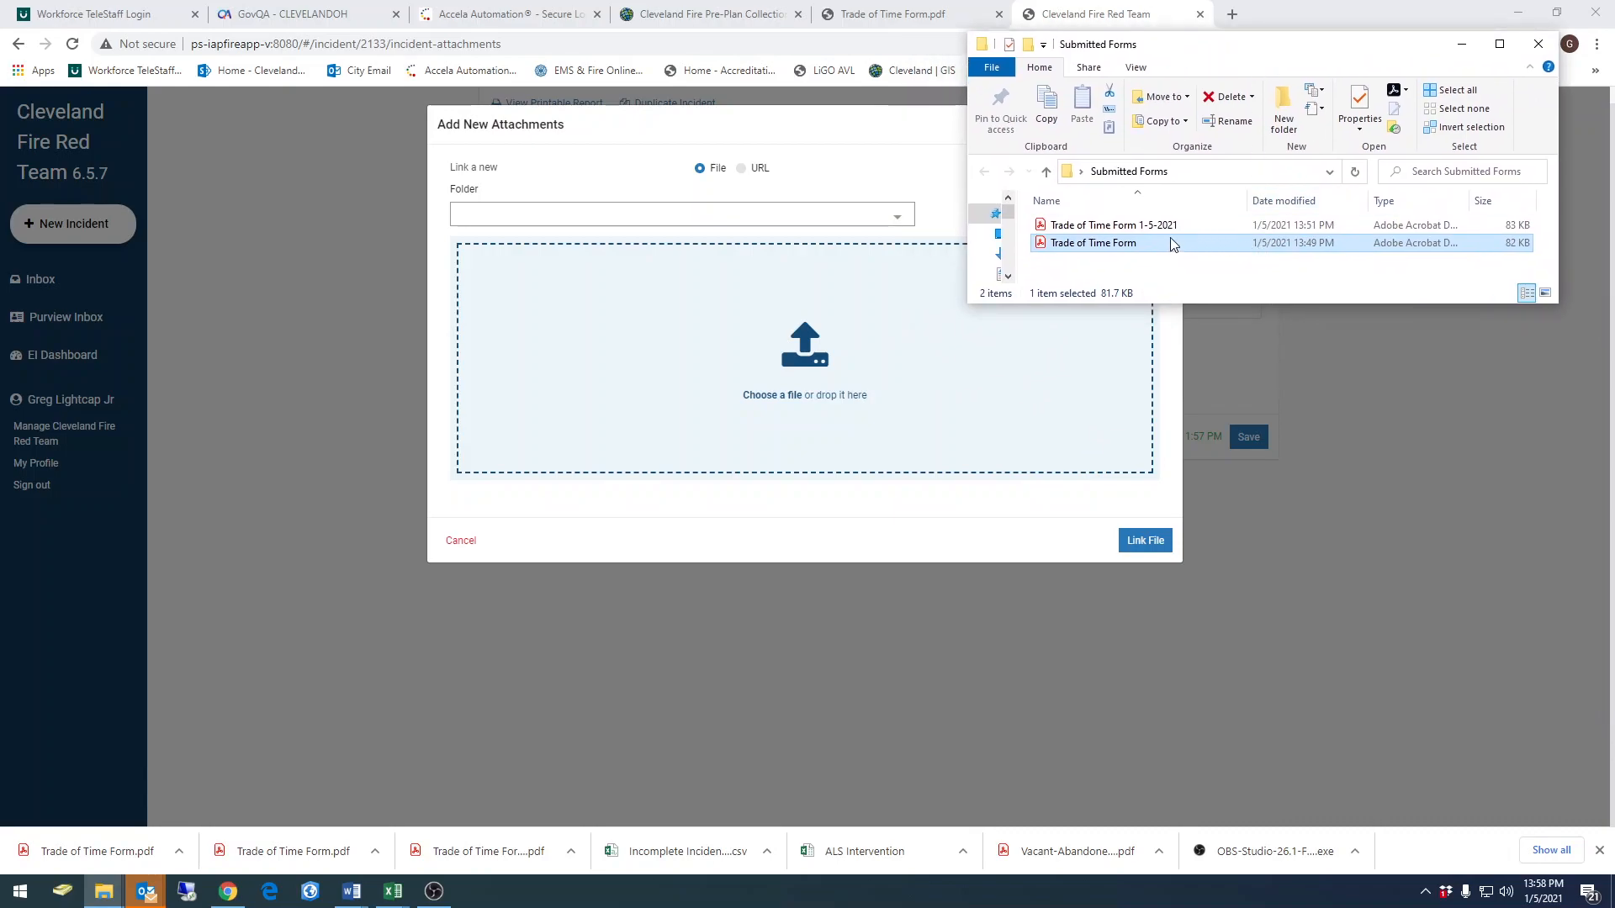
{"action": "left_click", "coordinate": [1131, 229]}
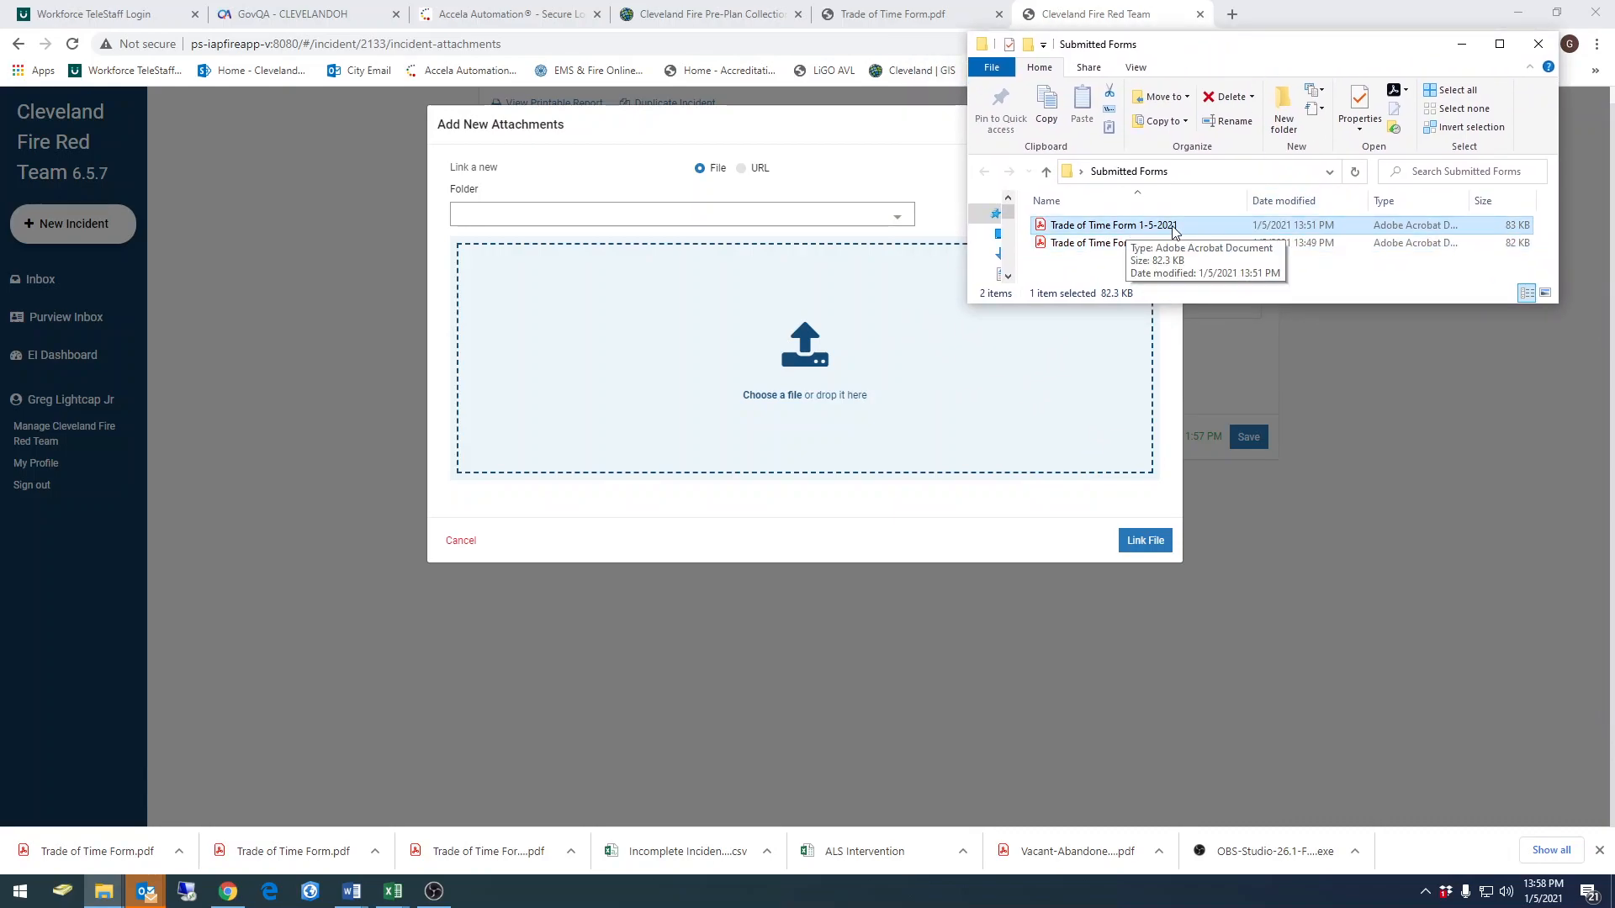
{"action": "left_click_drag", "start_coordinate": [1111, 230], "coordinate": [779, 375]}
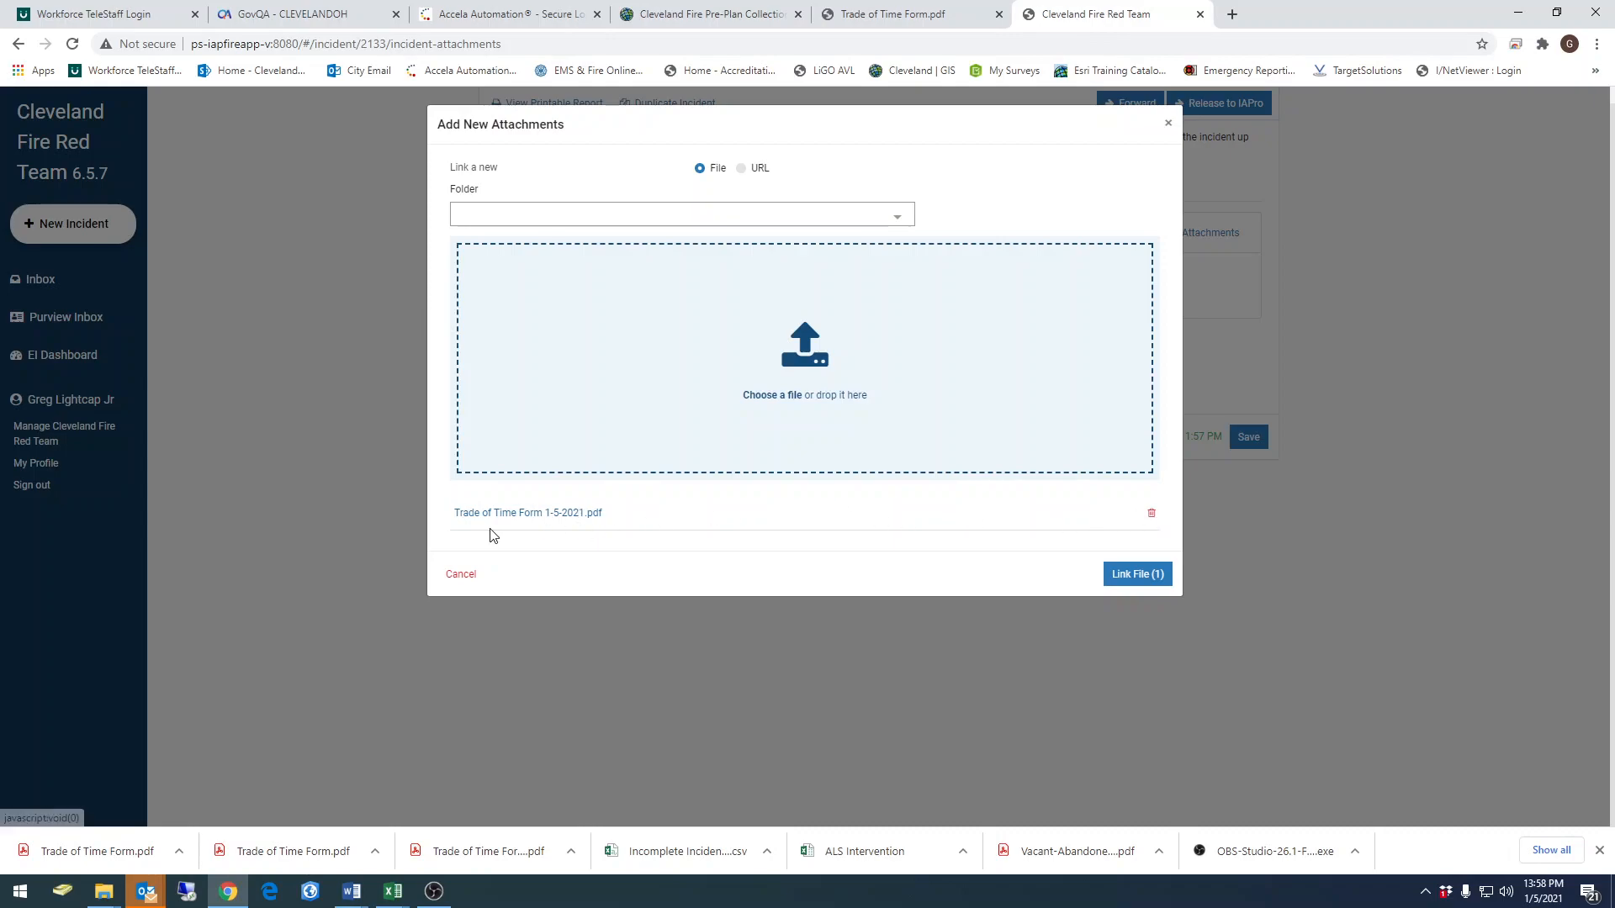
{"action": "left_click", "coordinate": [1137, 575]}
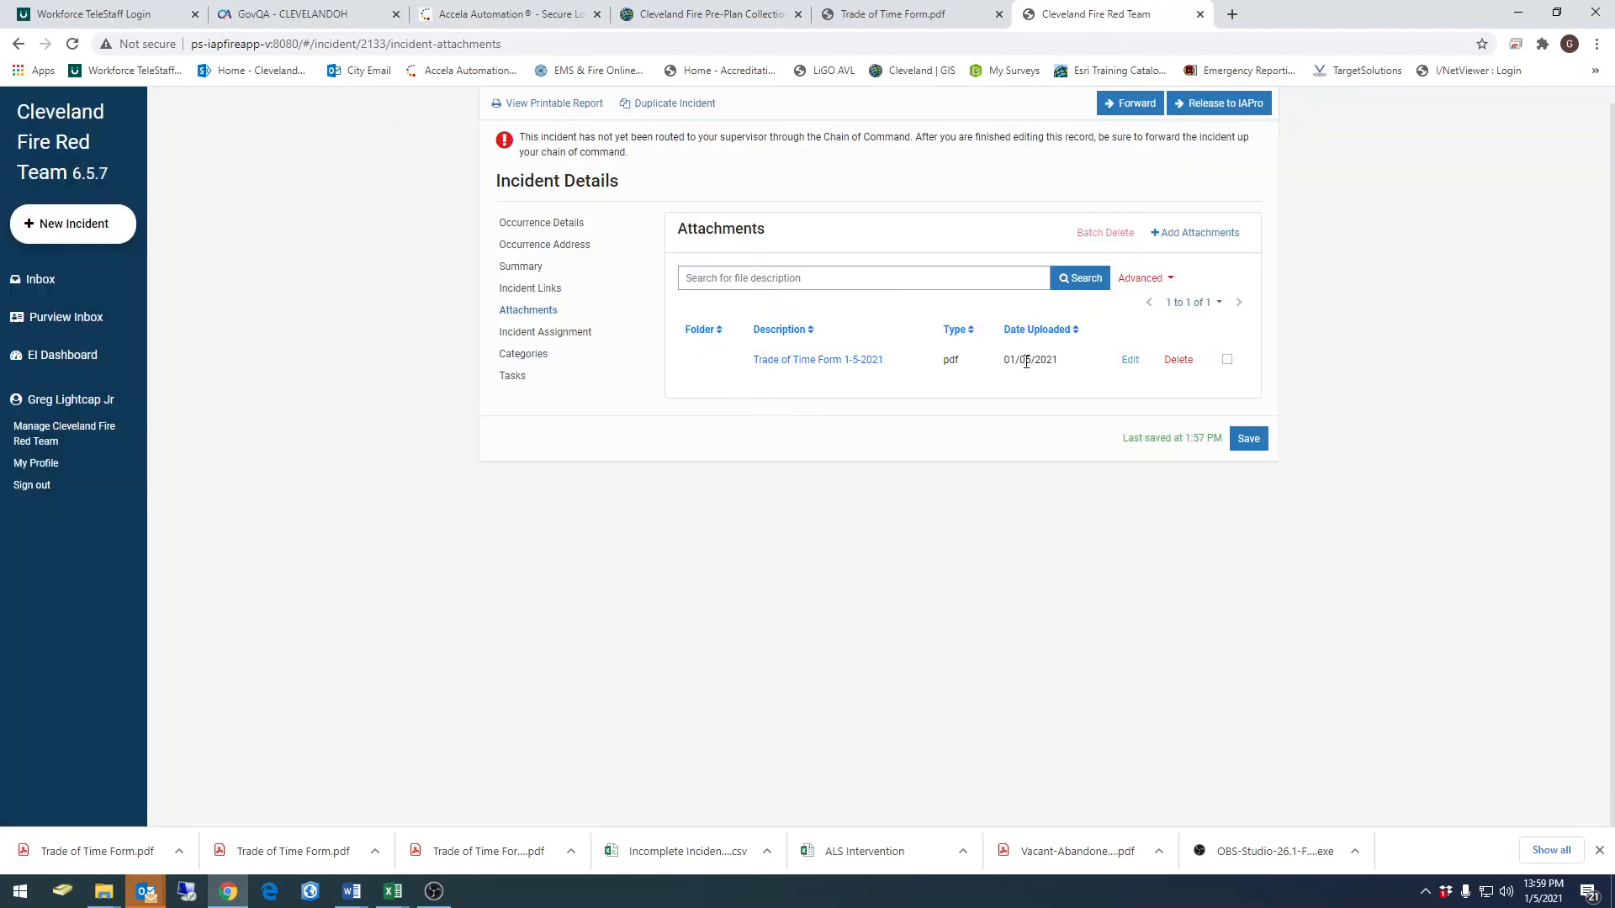
Check the incident assignment, add the category Trade of Time to the incident and view its tasks
{"action": "left_click", "coordinate": [547, 332]}
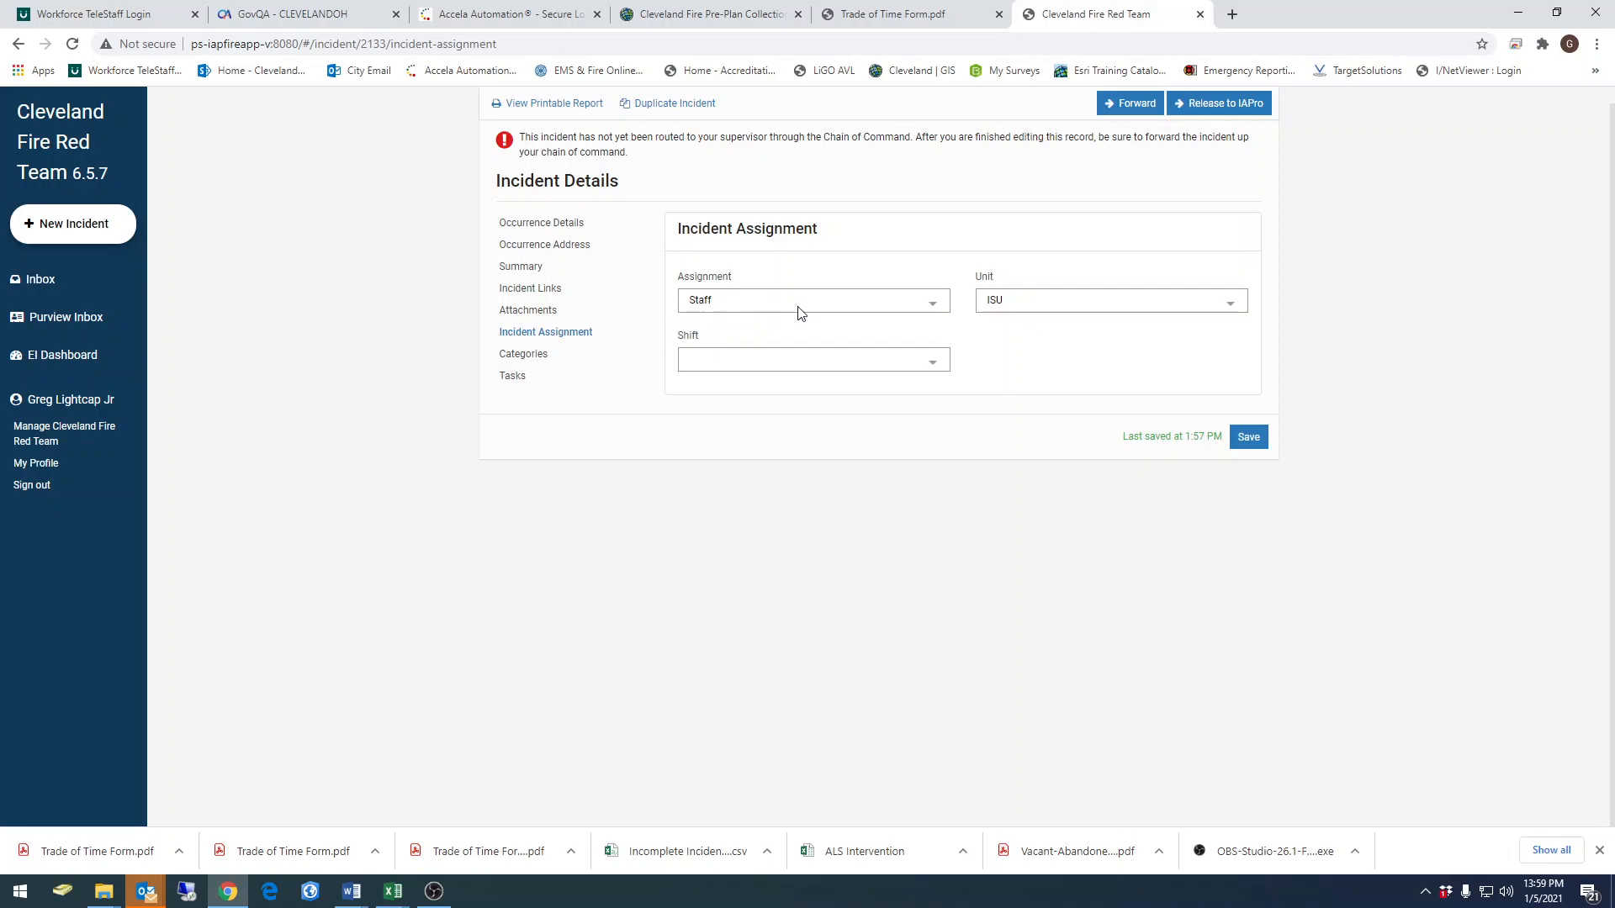
{"action": "left_click", "coordinate": [535, 363]}
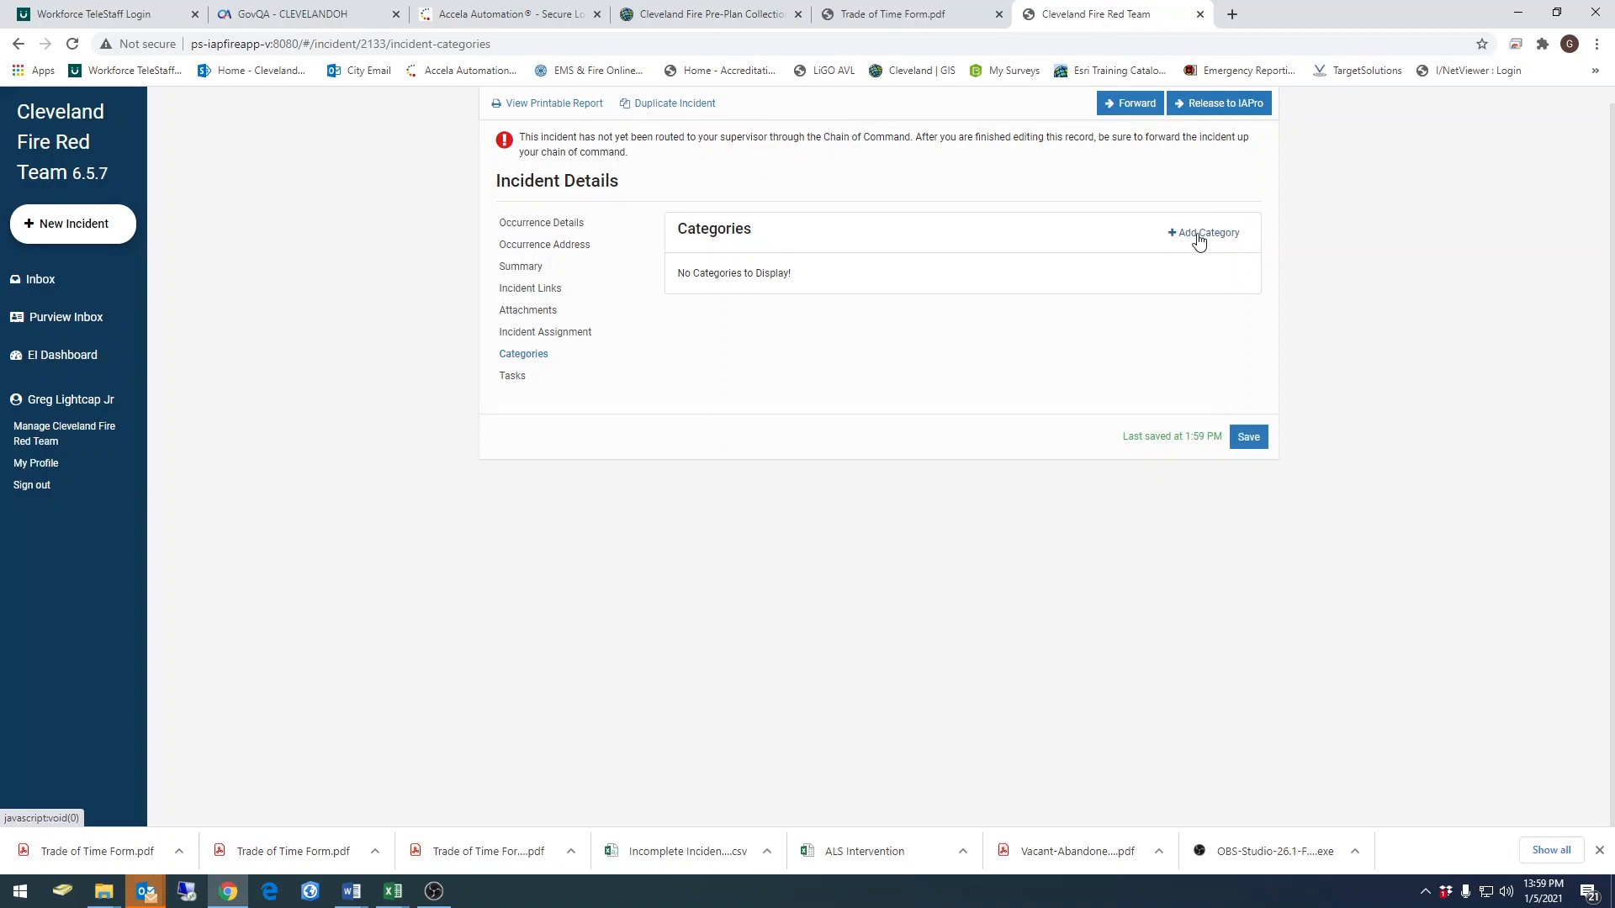
{"action": "left_click", "coordinate": [1199, 236]}
{"action": "left_click", "coordinate": [977, 178]}
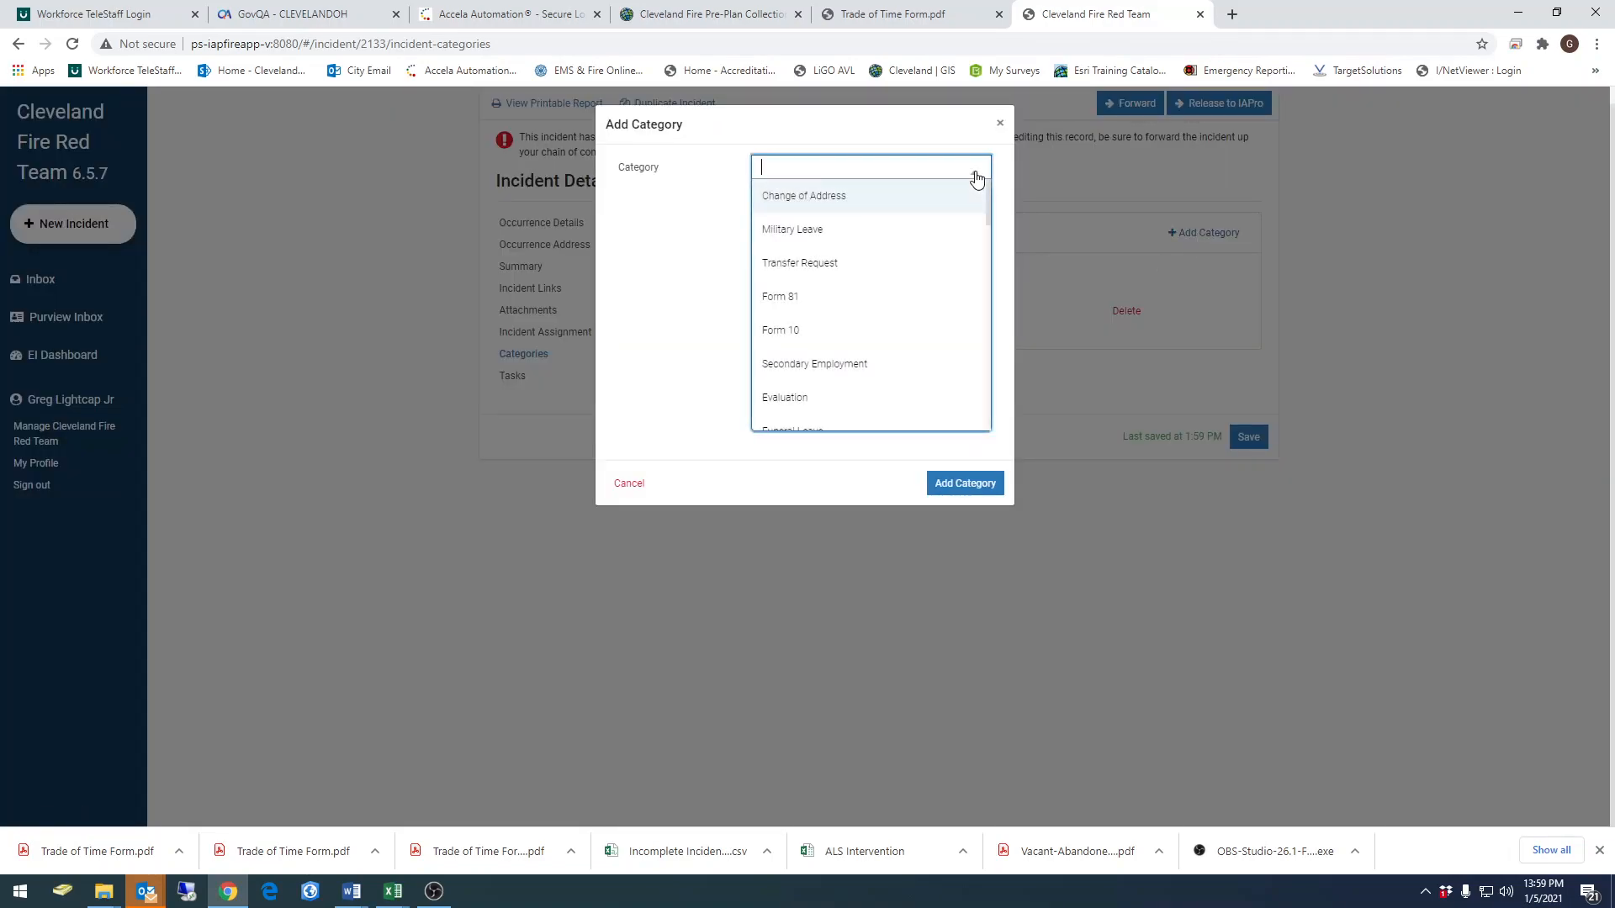
{"action": "left_click_drag", "start_coordinate": [987, 209], "coordinate": [989, 431]}
{"action": "left_click", "coordinate": [795, 384]}
{"action": "left_click", "coordinate": [945, 483]}
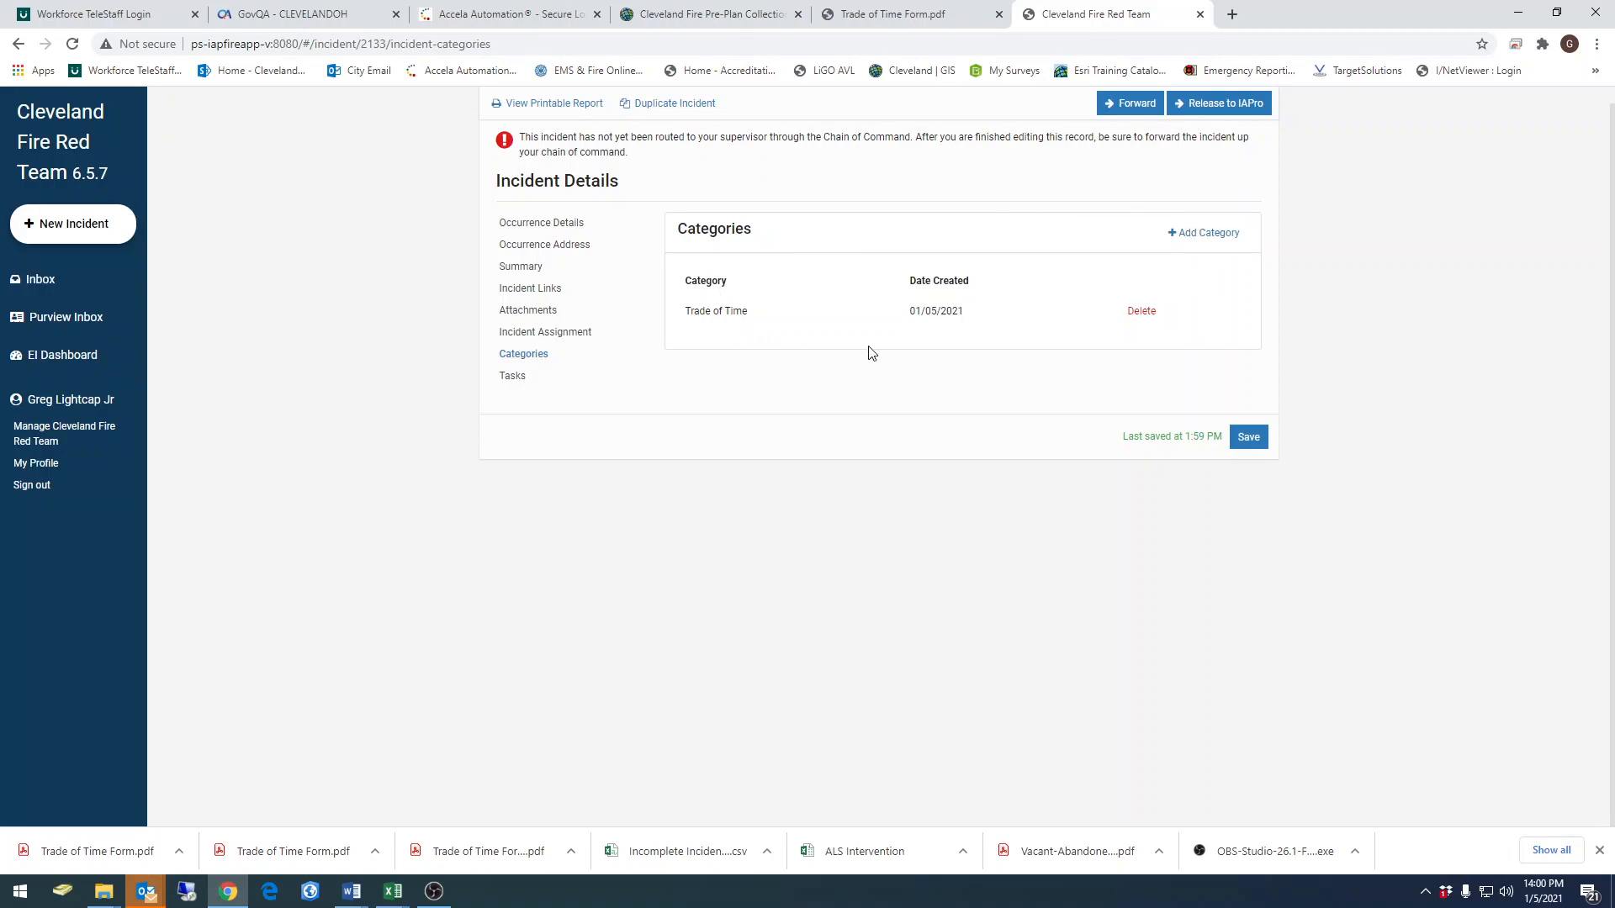
{"action": "left_click", "coordinate": [513, 378]}
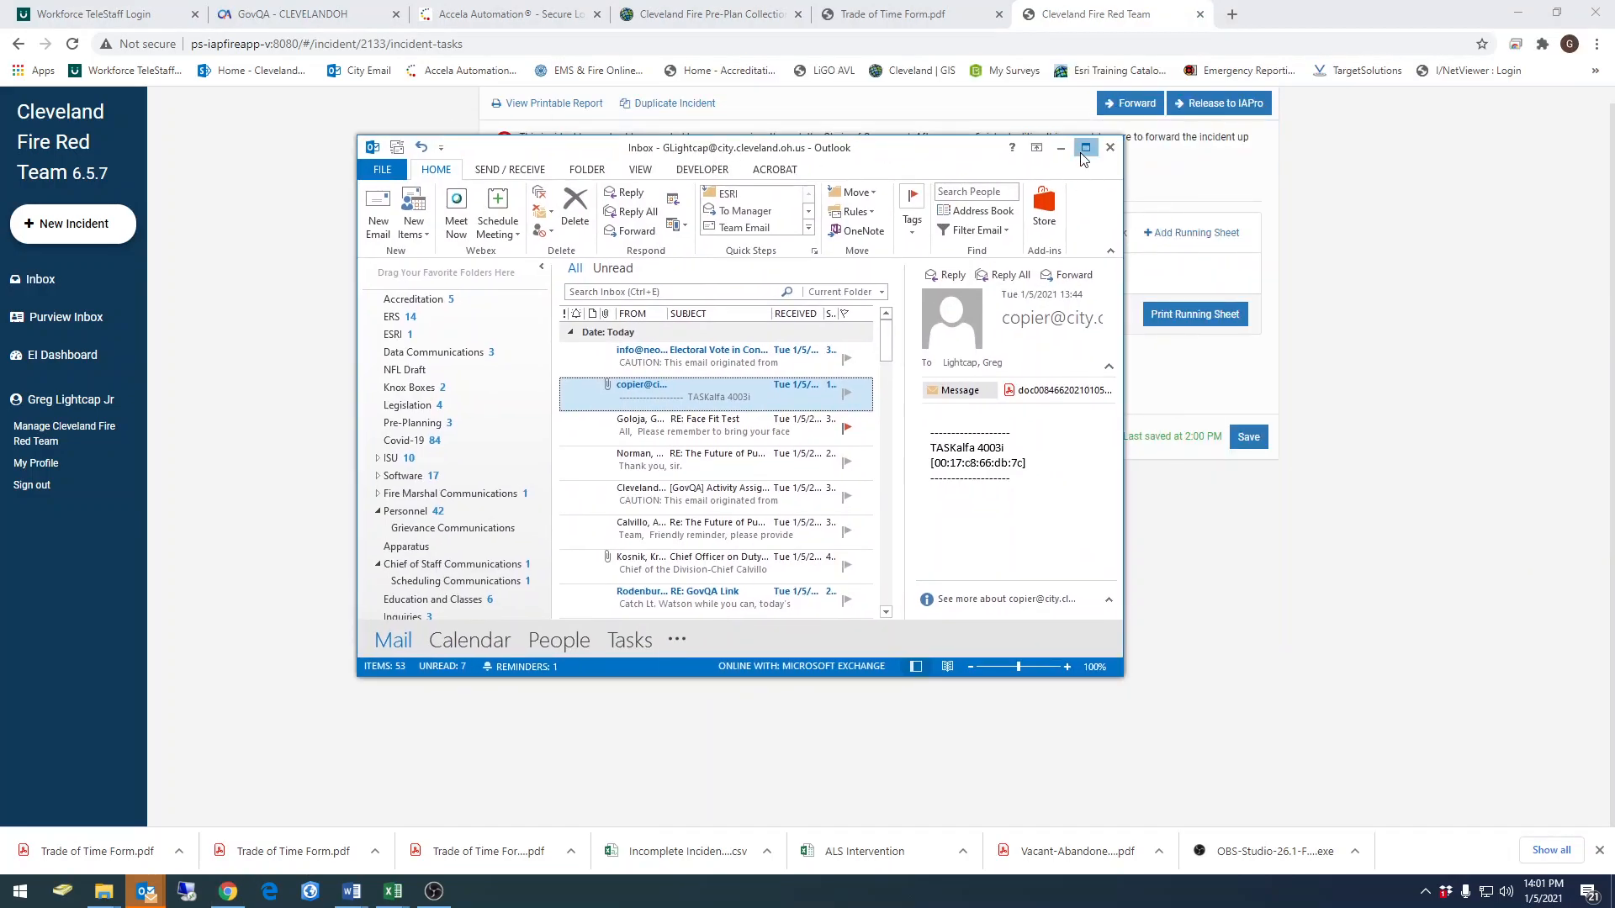
Switch to Outlook and copy the scanned PDF attached to the copier's email into the Submitted Forms folder
{"action": "left_click", "coordinate": [1085, 148]}
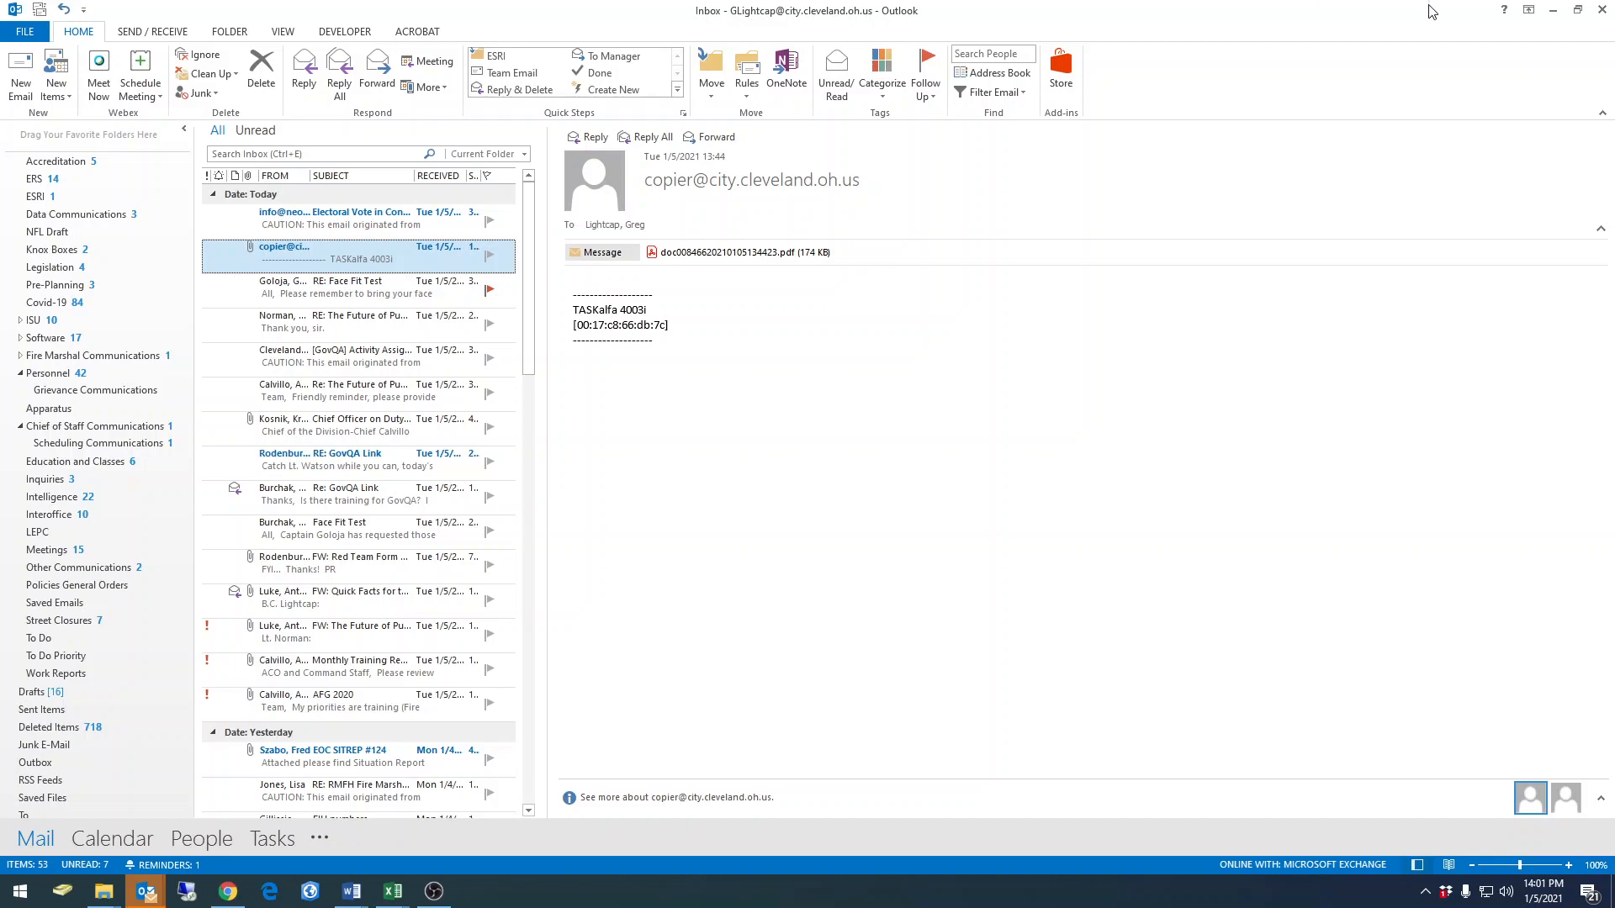
{"action": "left_click", "coordinate": [1569, 12]}
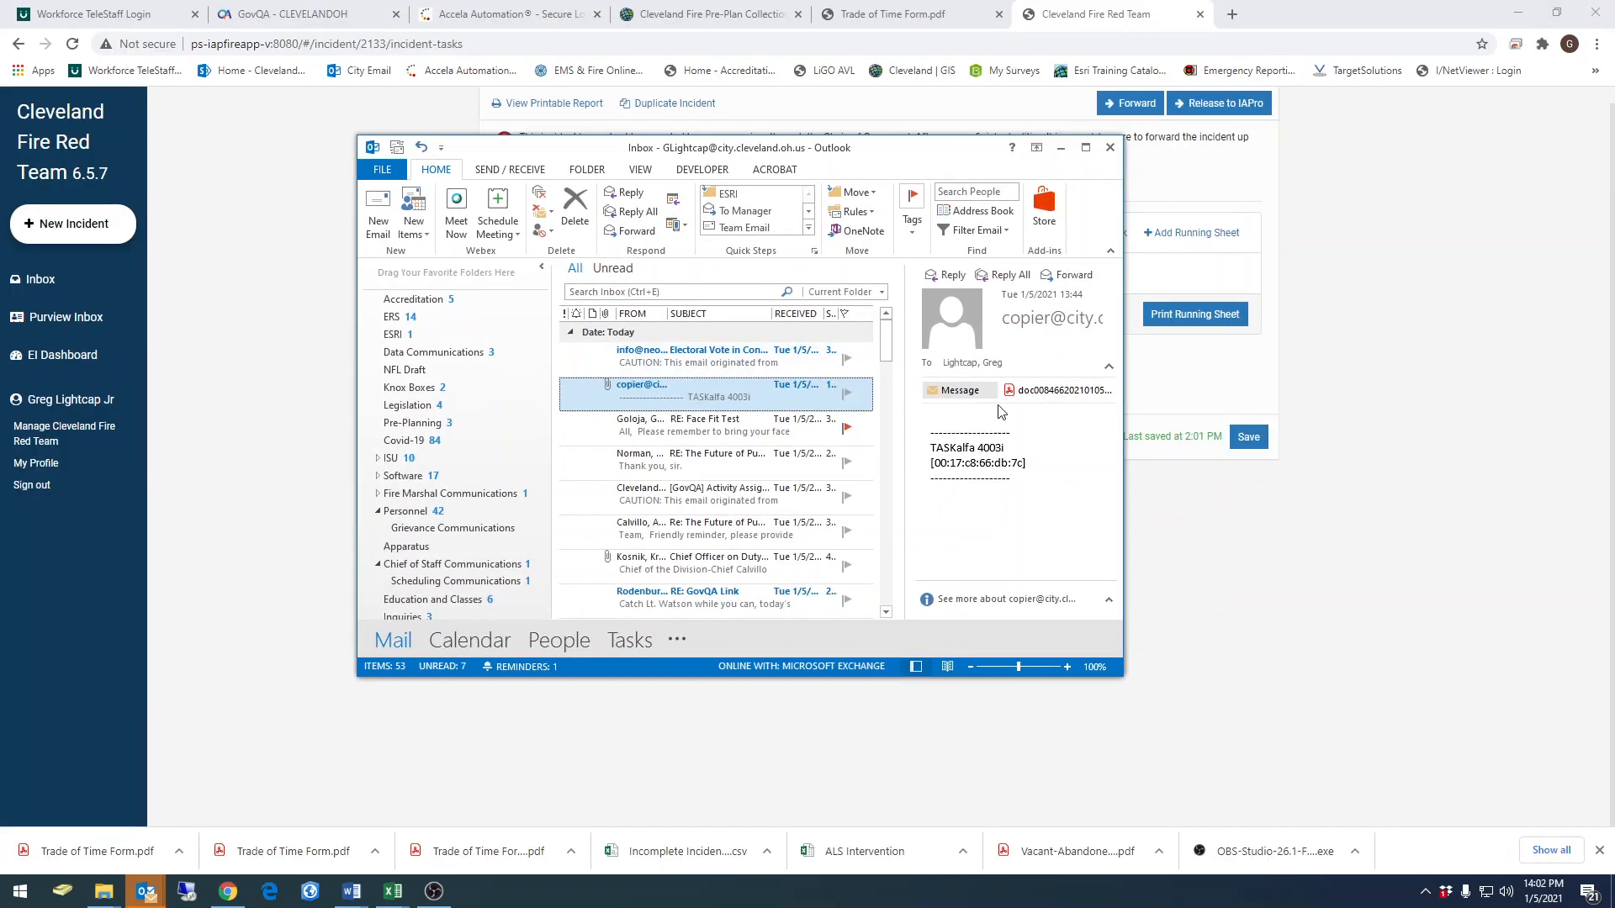
{"action": "left_click_drag", "start_coordinate": [862, 147], "coordinate": [1247, 164]}
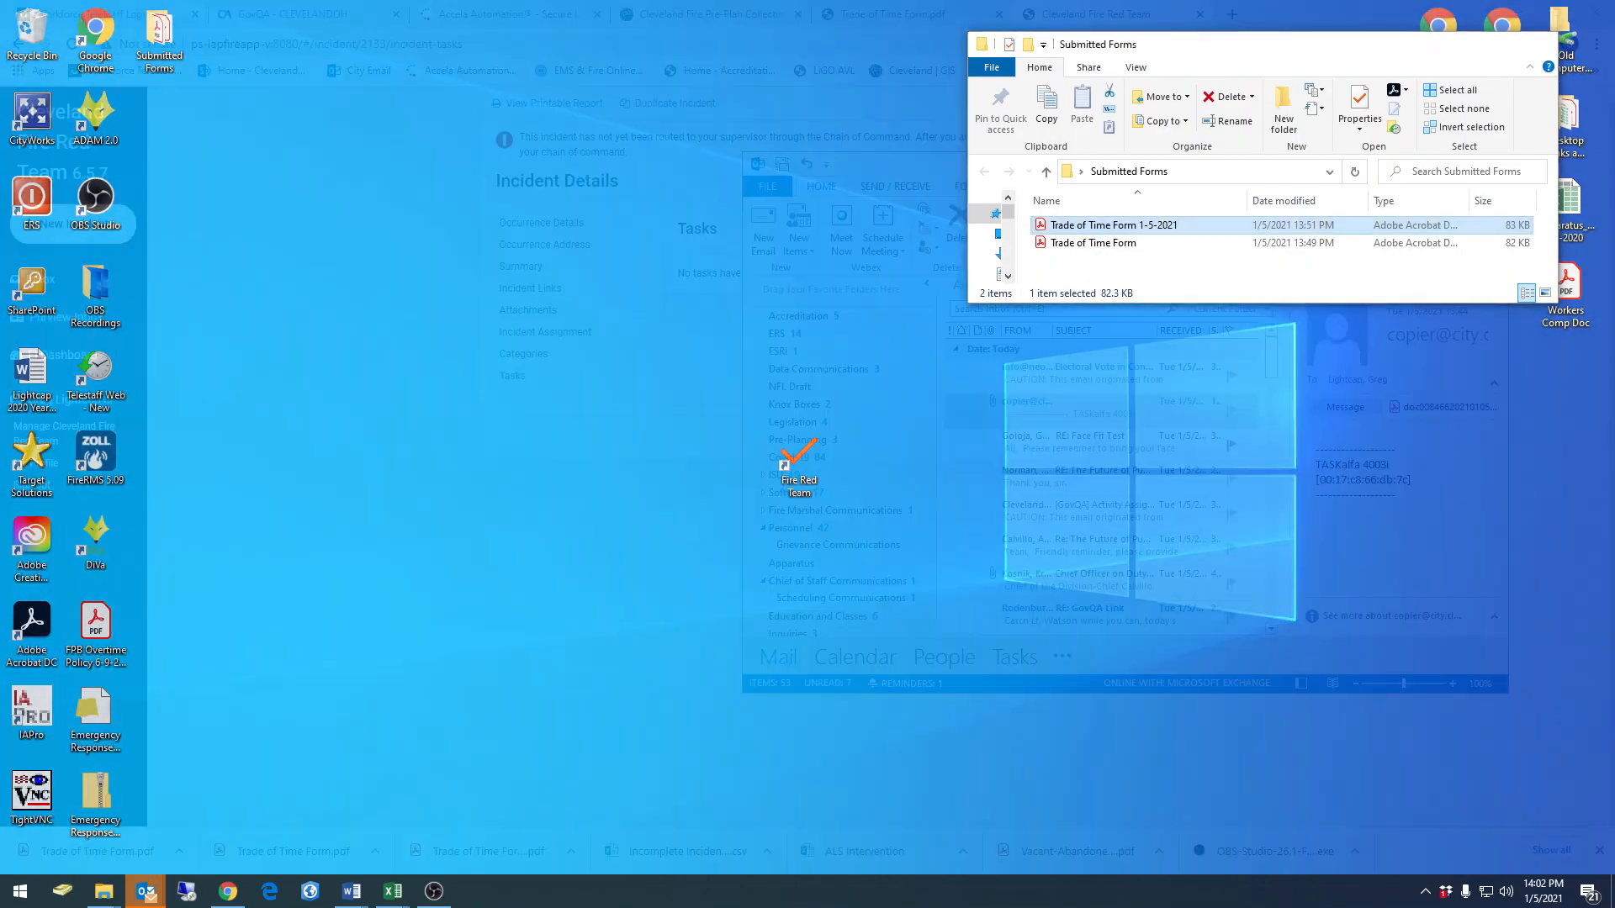
{"action": "left_click", "coordinate": [104, 807]}
{"action": "left_click_drag", "start_coordinate": [1212, 53], "coordinate": [355, 198]}
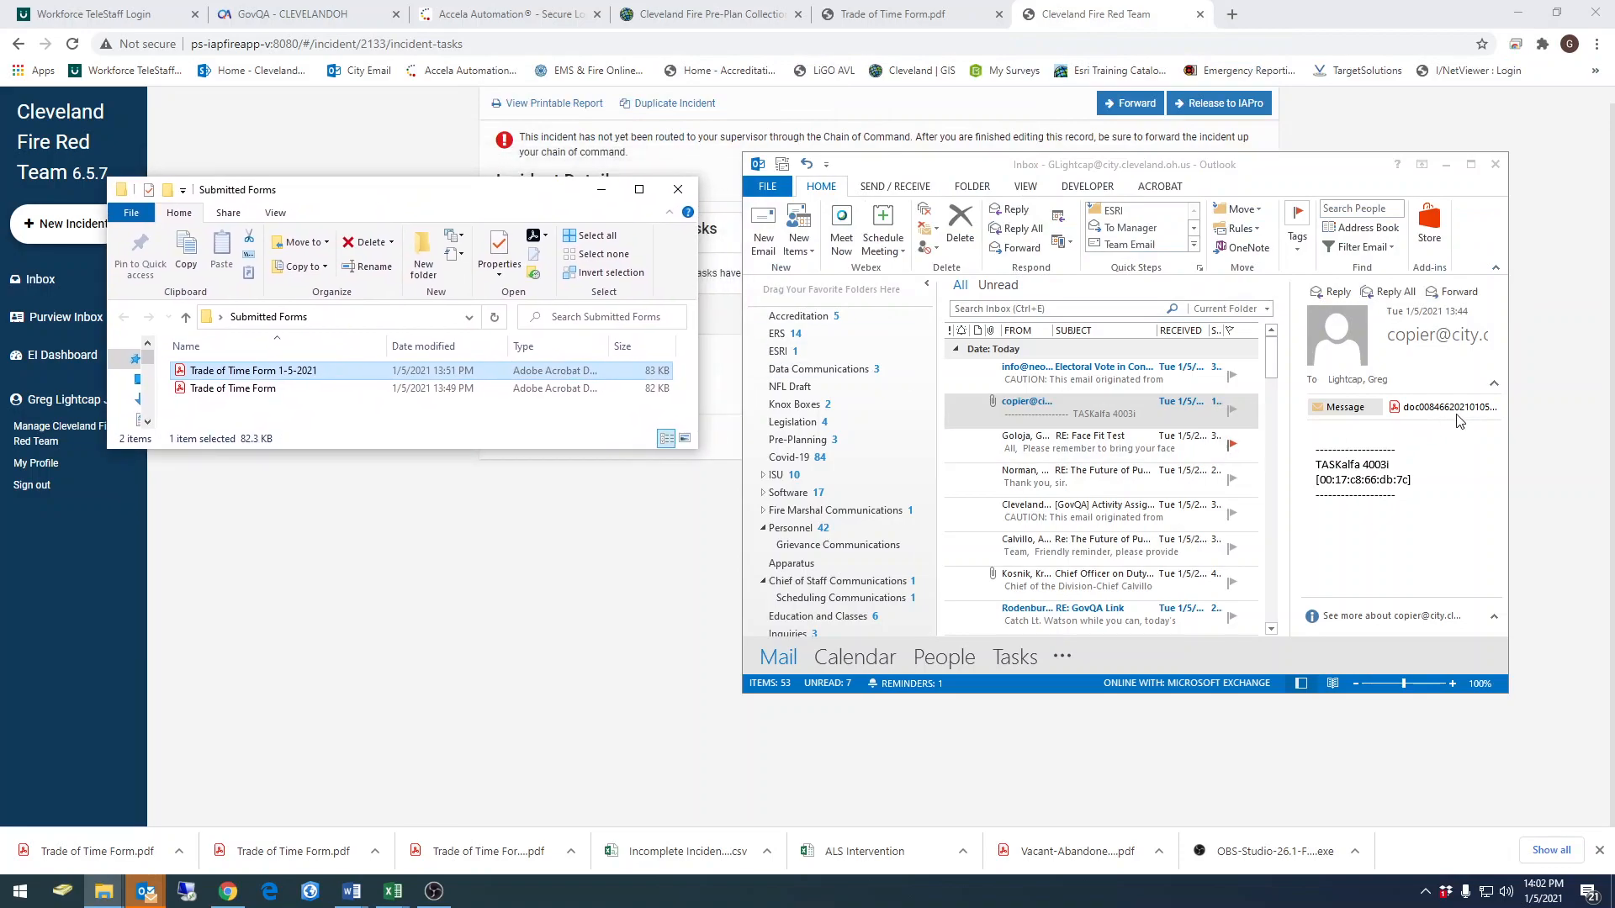
{"action": "left_click_drag", "start_coordinate": [1424, 418], "coordinate": [375, 407]}
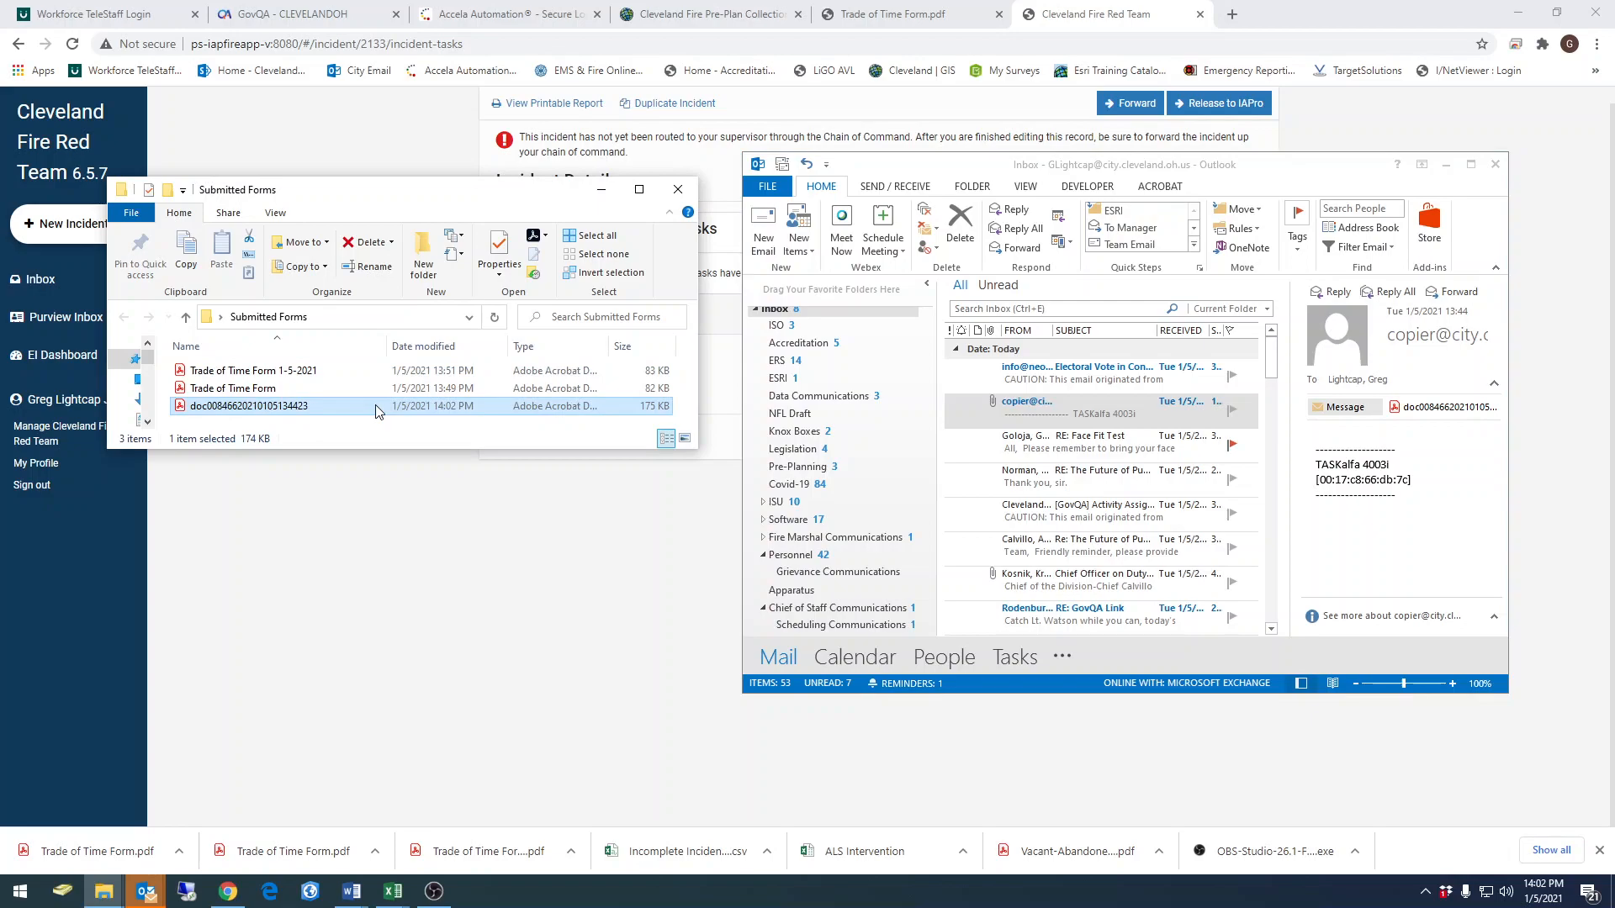
{"action": "left_click", "coordinate": [1445, 166]}
Rename the copied scan in the Submitted Forms folder to "Trade of Time Form Email 1-5-2021"
{"action": "left_click_drag", "start_coordinate": [455, 177], "coordinate": [457, 145]}
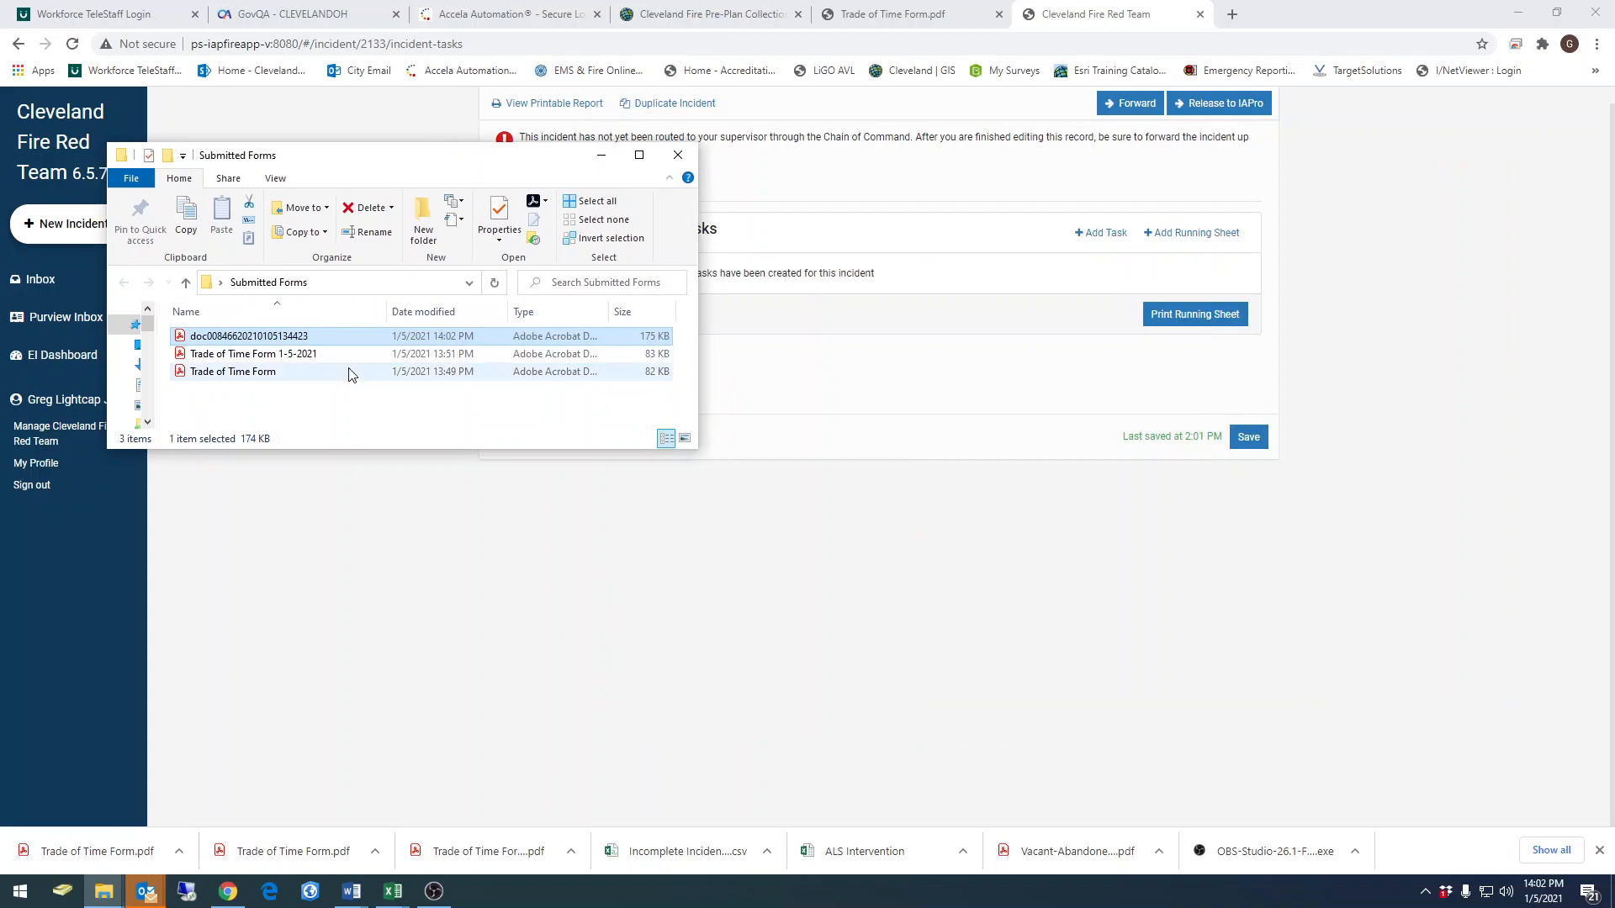
{"action": "left_click", "coordinate": [250, 337]}
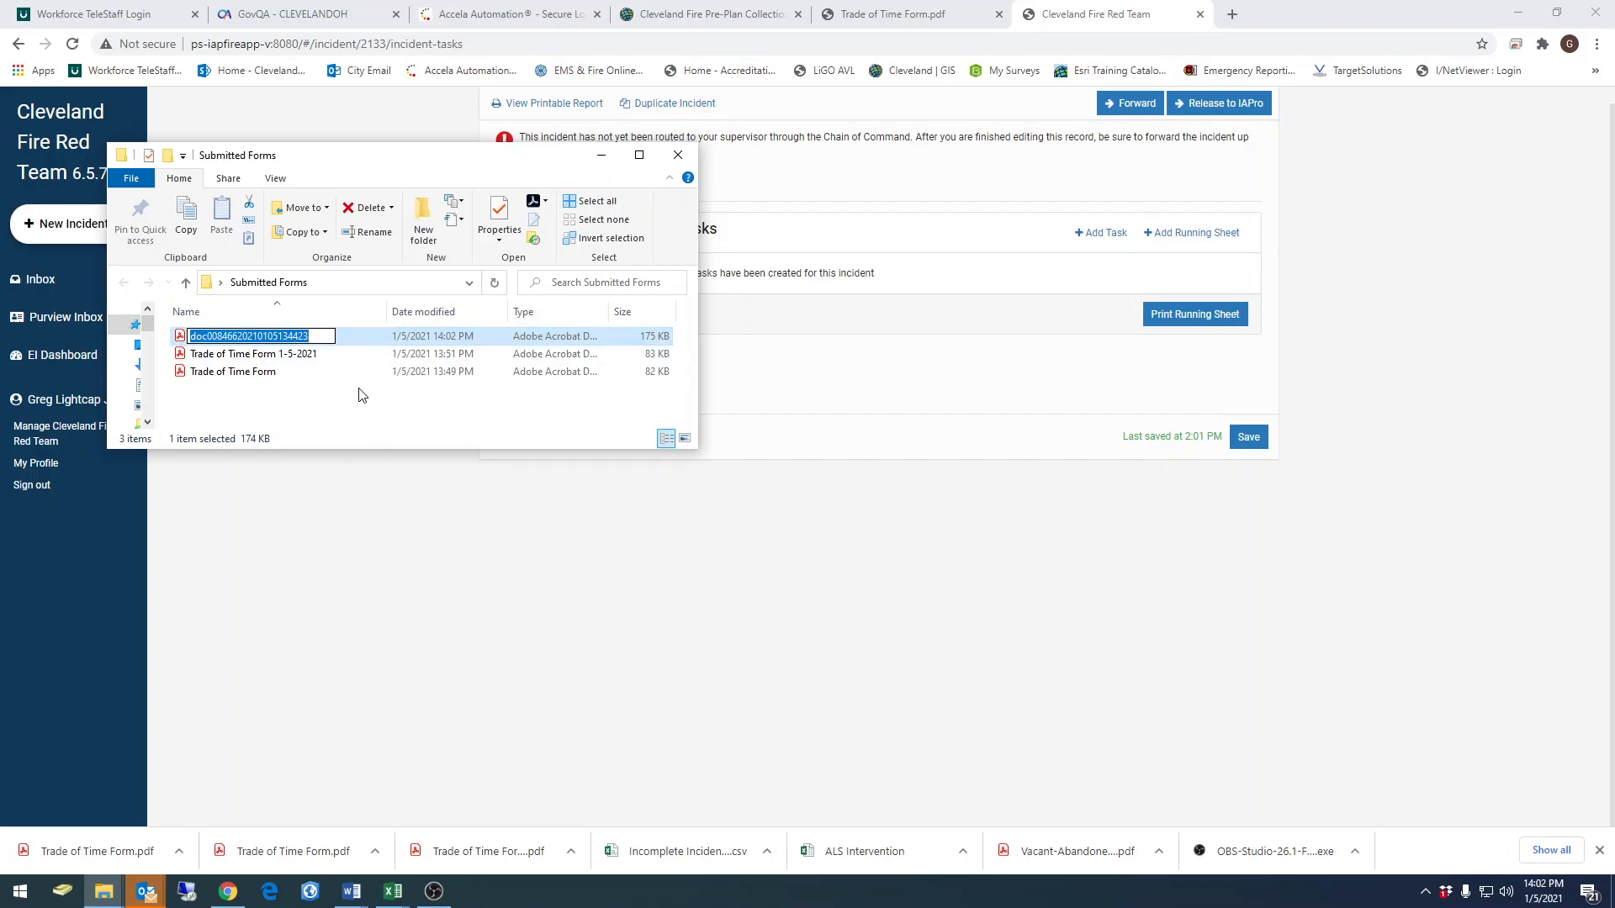
{"action": "type", "text": "Trade of Time Form "}
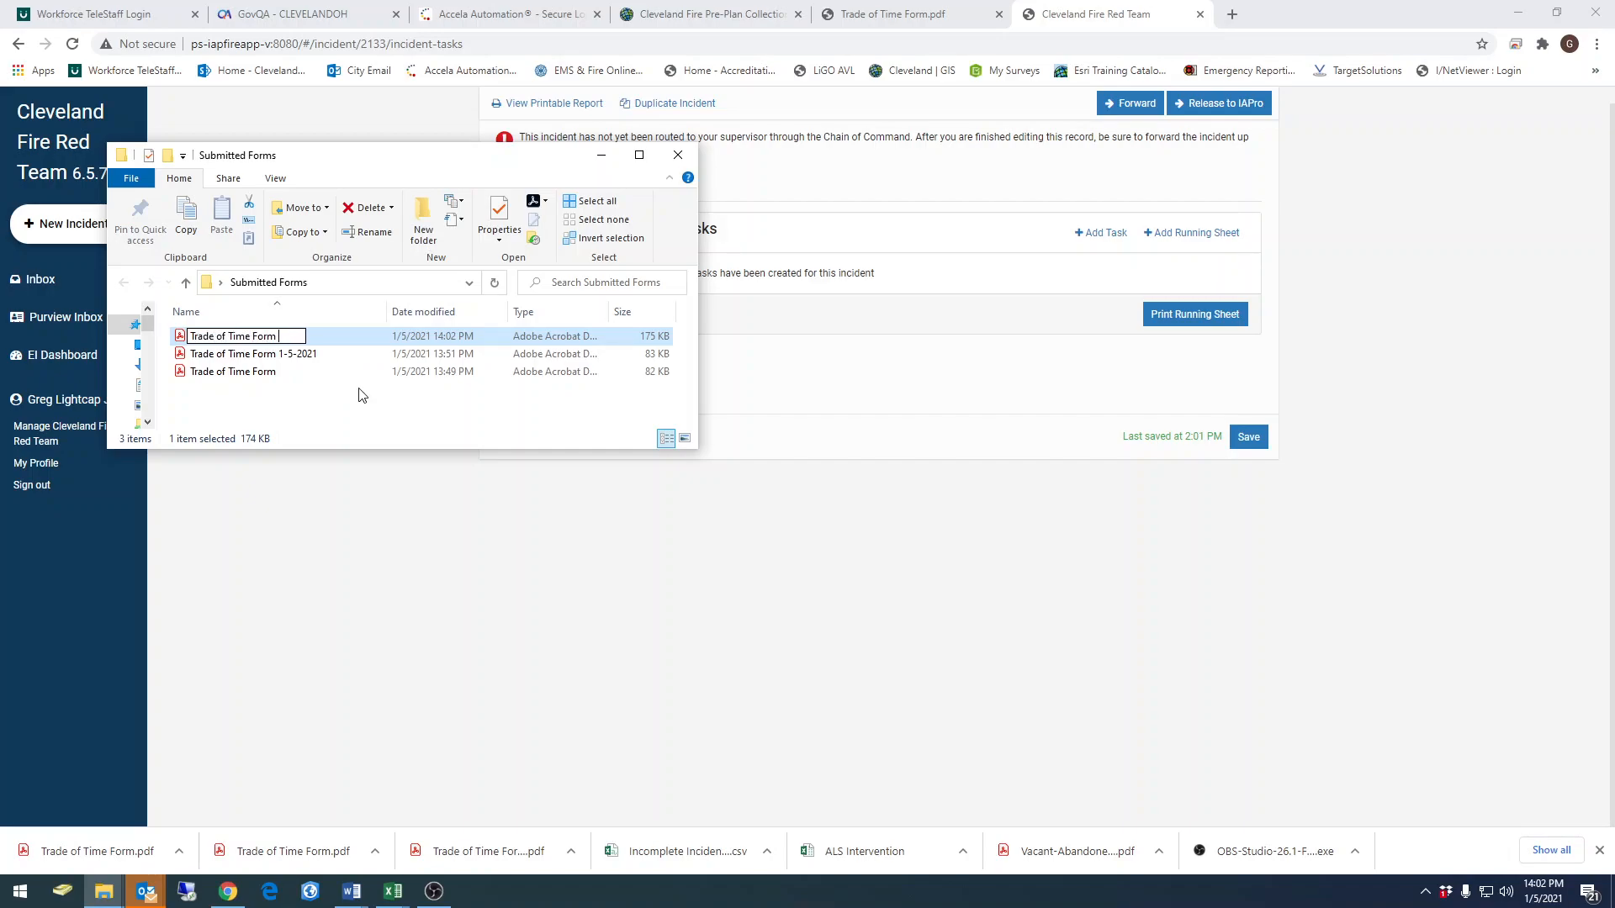
{"action": "type", "text": "Email 1-5-2021"}
{"action": "left_click", "coordinate": [362, 395]}
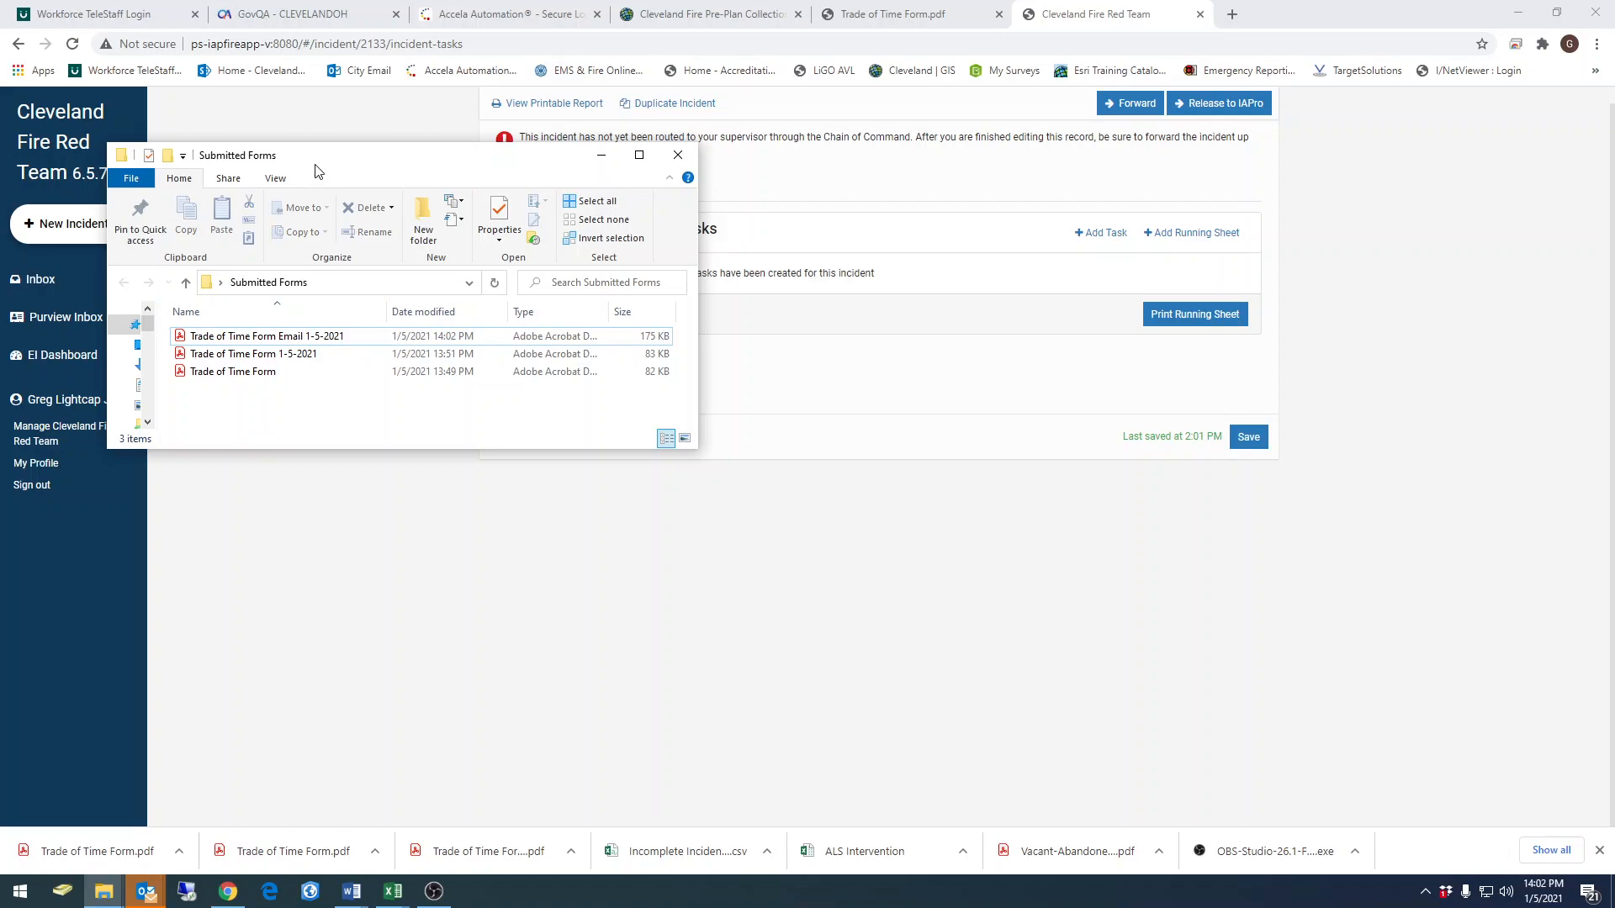
Move the Submitted Forms window off the incident page and start forwarding the incident, addressed to the captain as member recipient
{"action": "left_click_drag", "start_coordinate": [313, 162], "coordinate": [987, 310]}
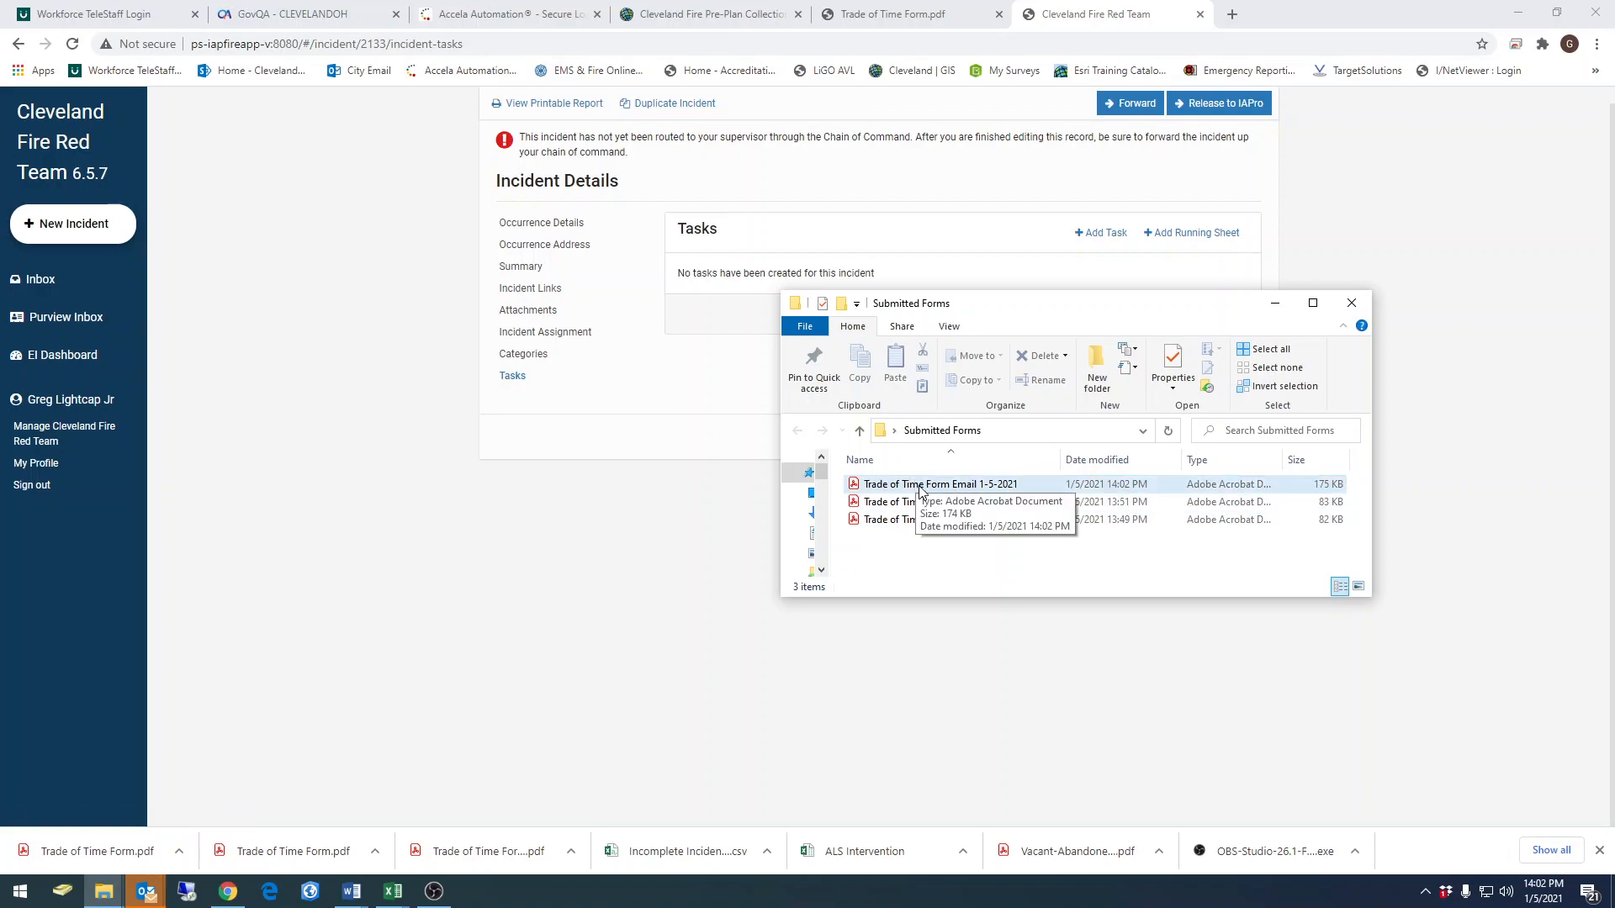
{"action": "left_click_drag", "start_coordinate": [1029, 318], "coordinate": [1614, 320]}
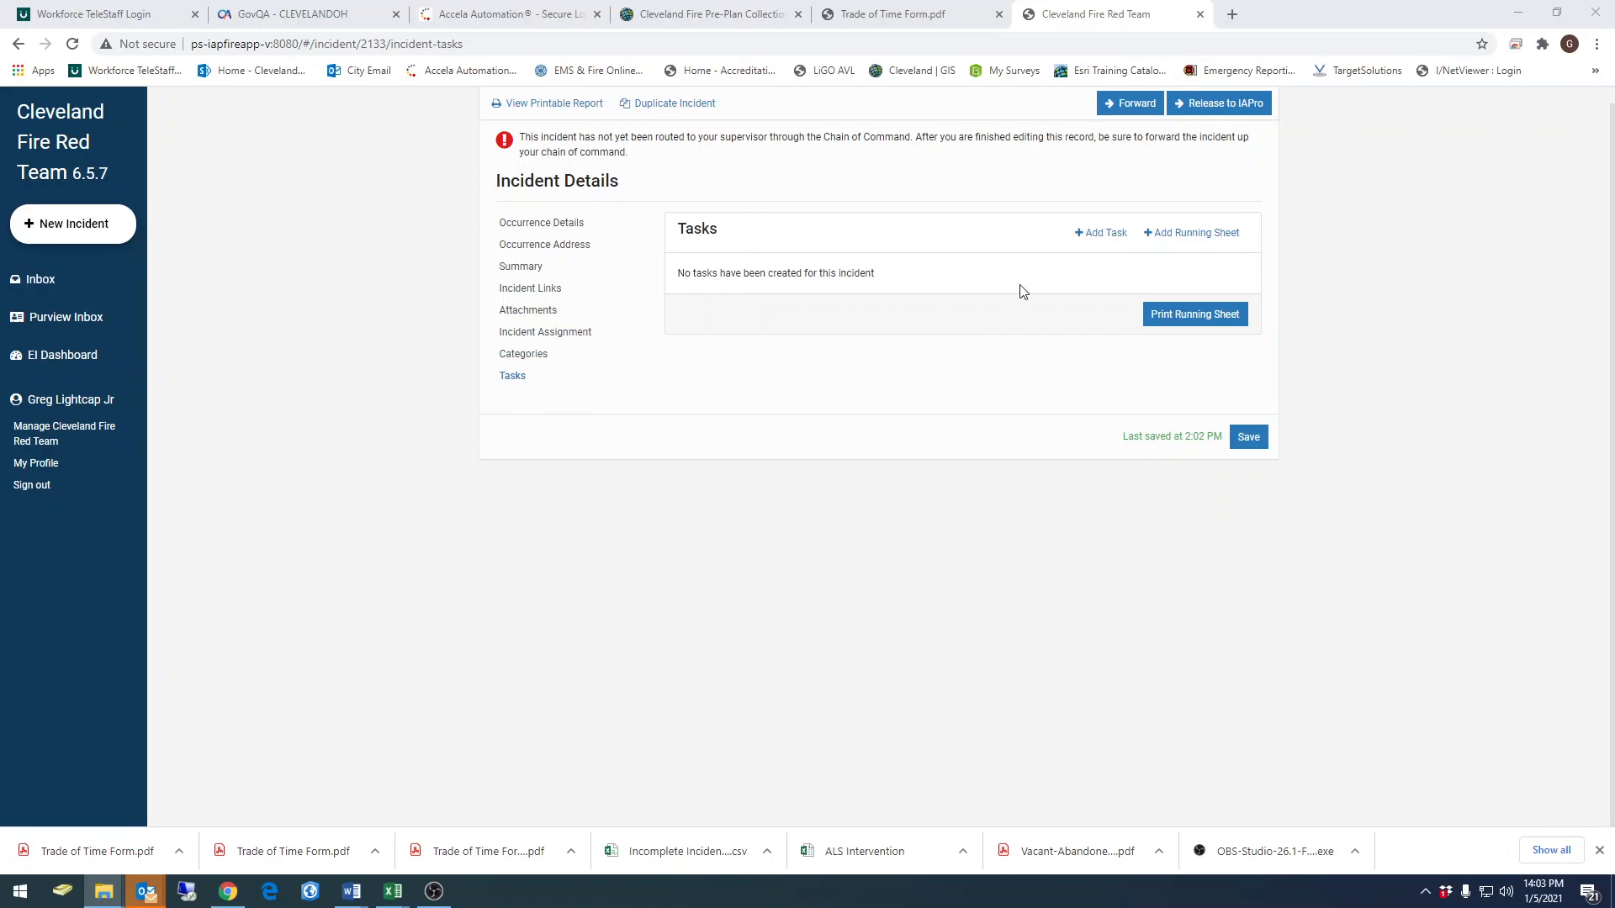
{"action": "left_click", "coordinate": [1133, 108]}
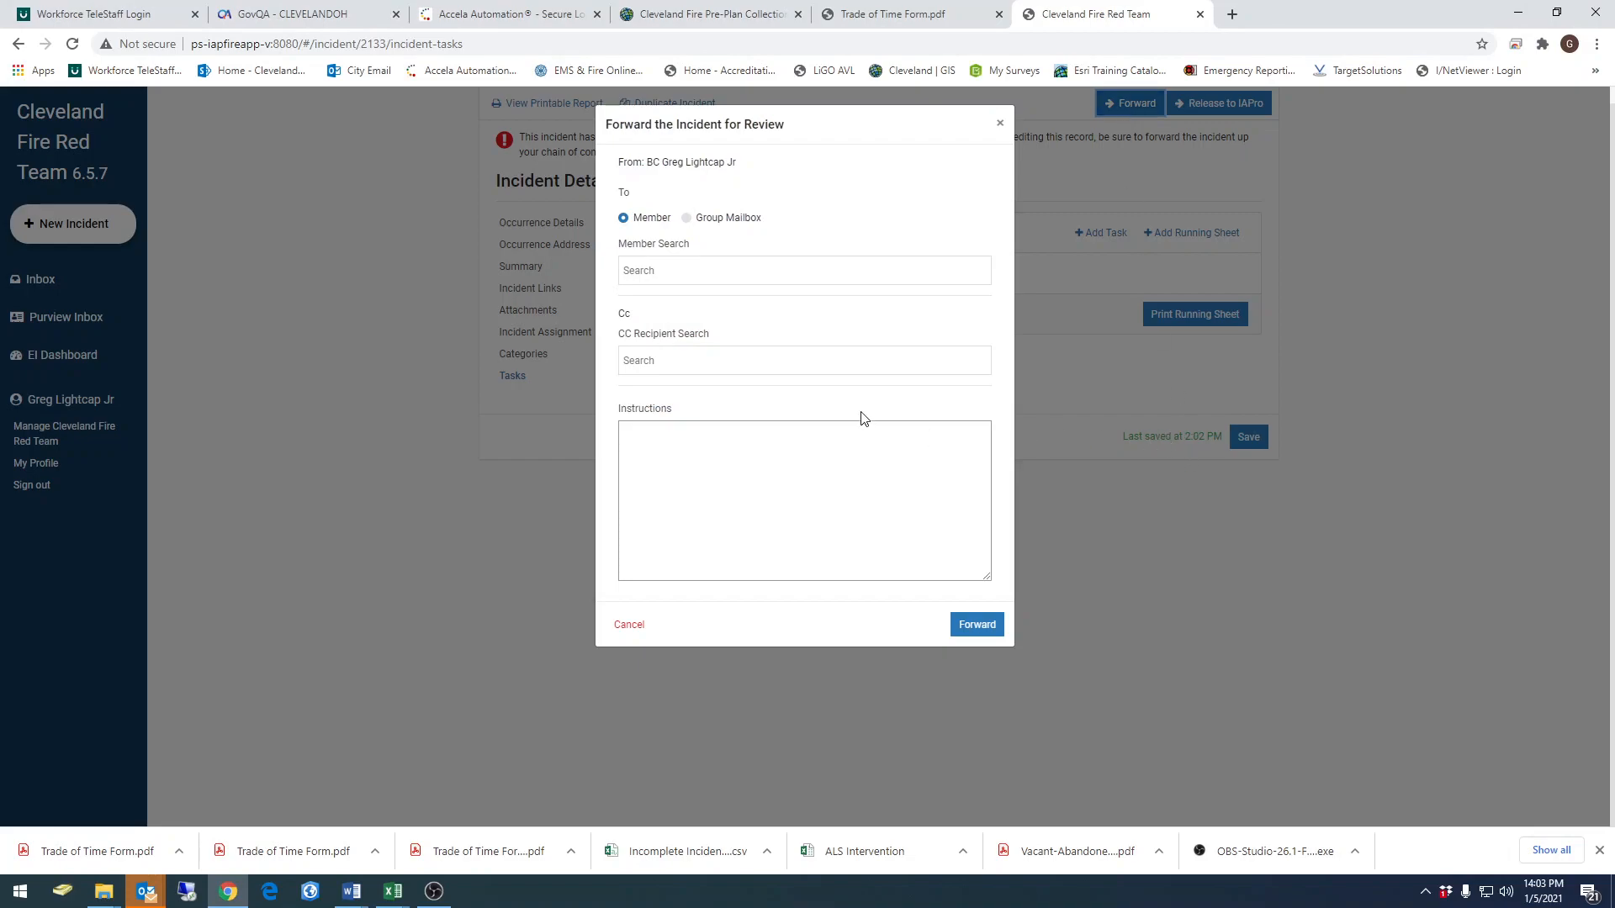
{"action": "left_click", "coordinate": [659, 270]}
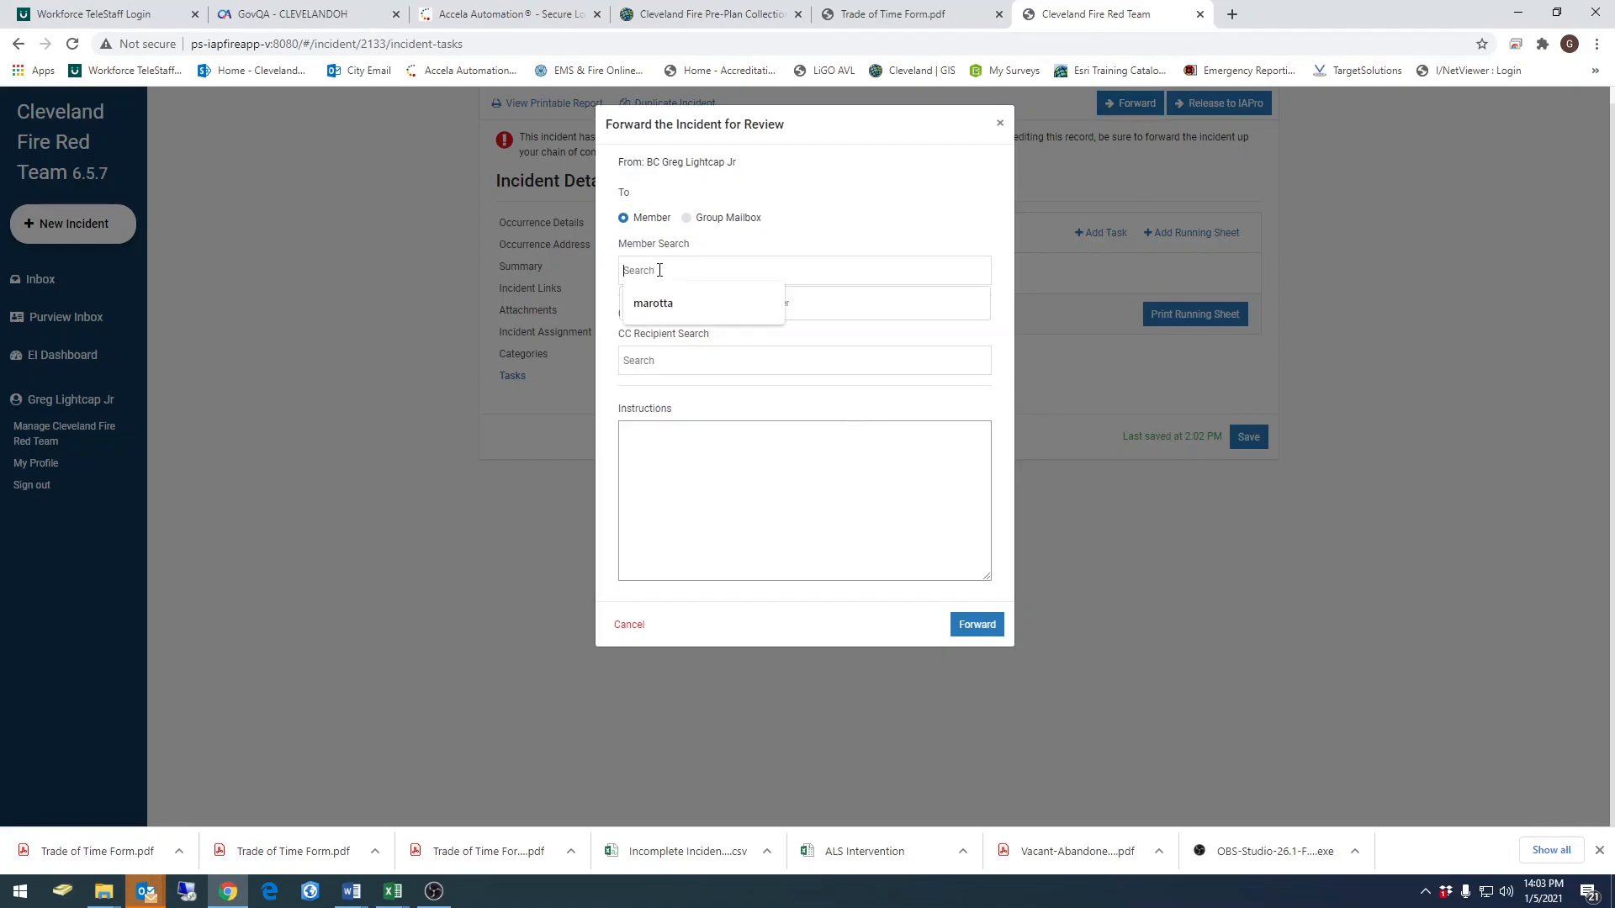
{"action": "left_click", "coordinate": [660, 302]}
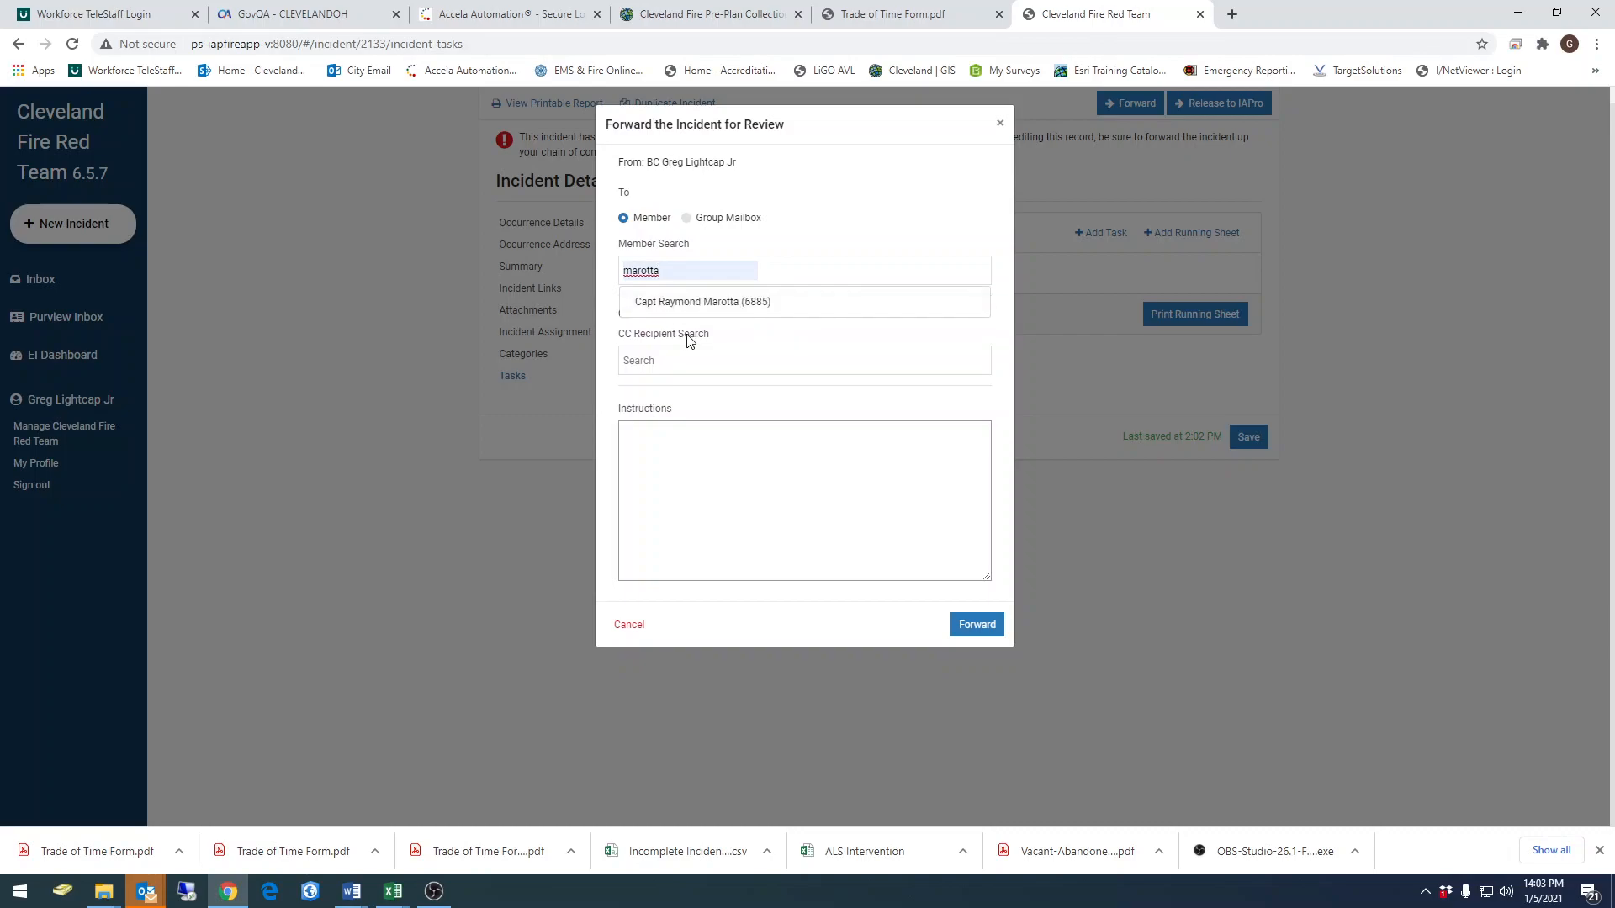
{"action": "left_click", "coordinate": [684, 306]}
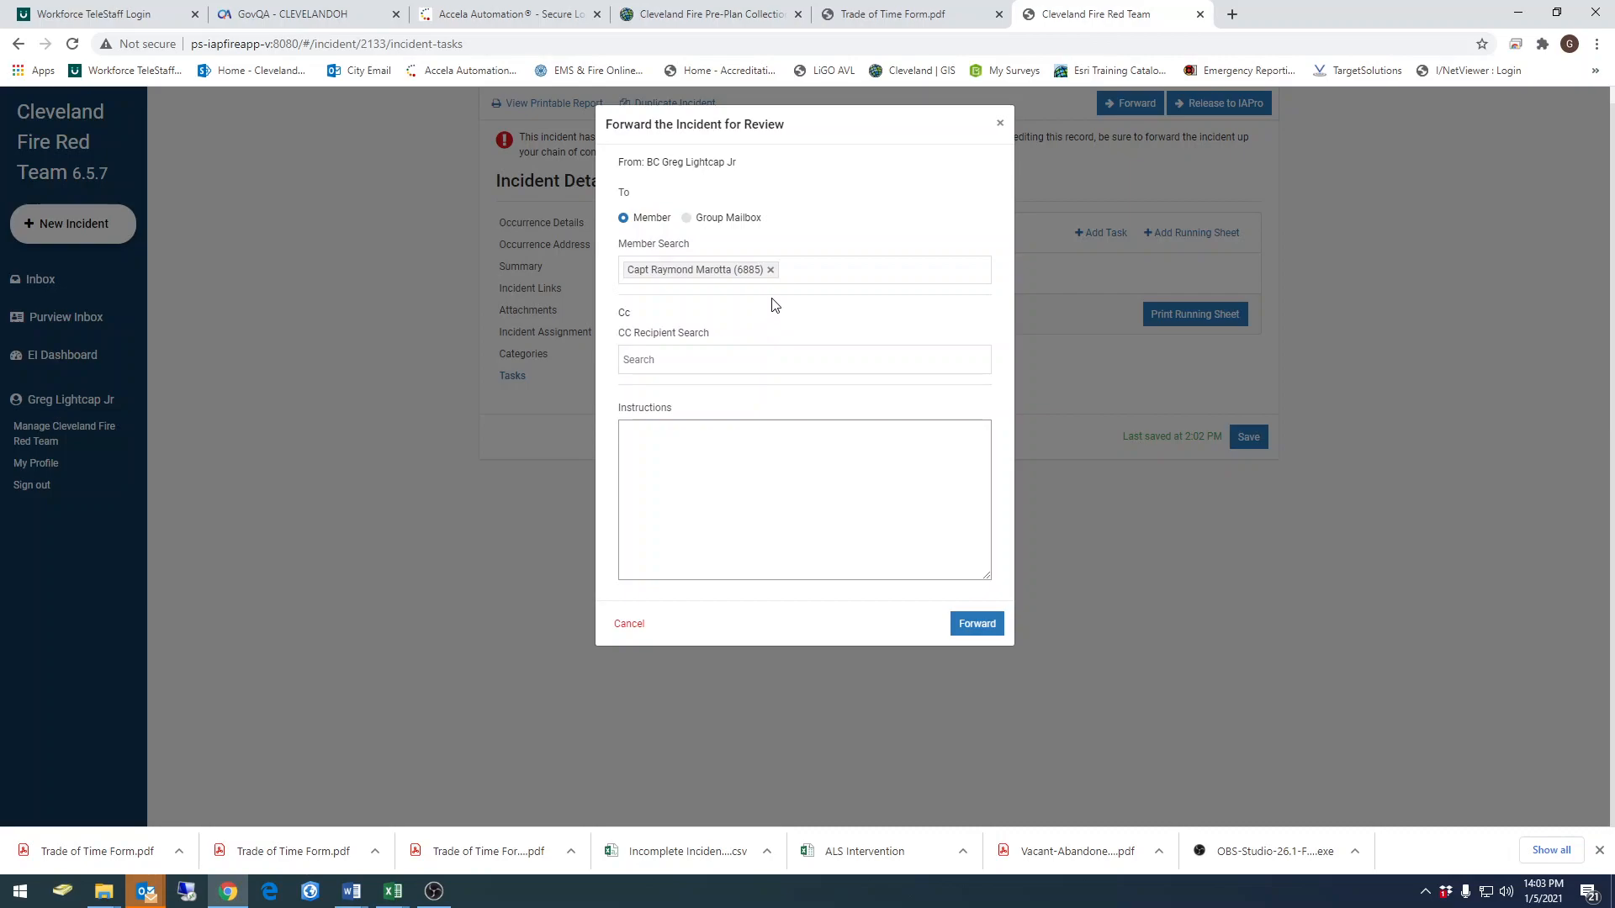
Add the sender as CC recipient, enter the instructions "Test Form" and try to forward the incident
{"action": "left_click", "coordinate": [634, 361]}
{"action": "left_click", "coordinate": [650, 402]}
{"action": "left_click", "coordinate": [668, 414]}
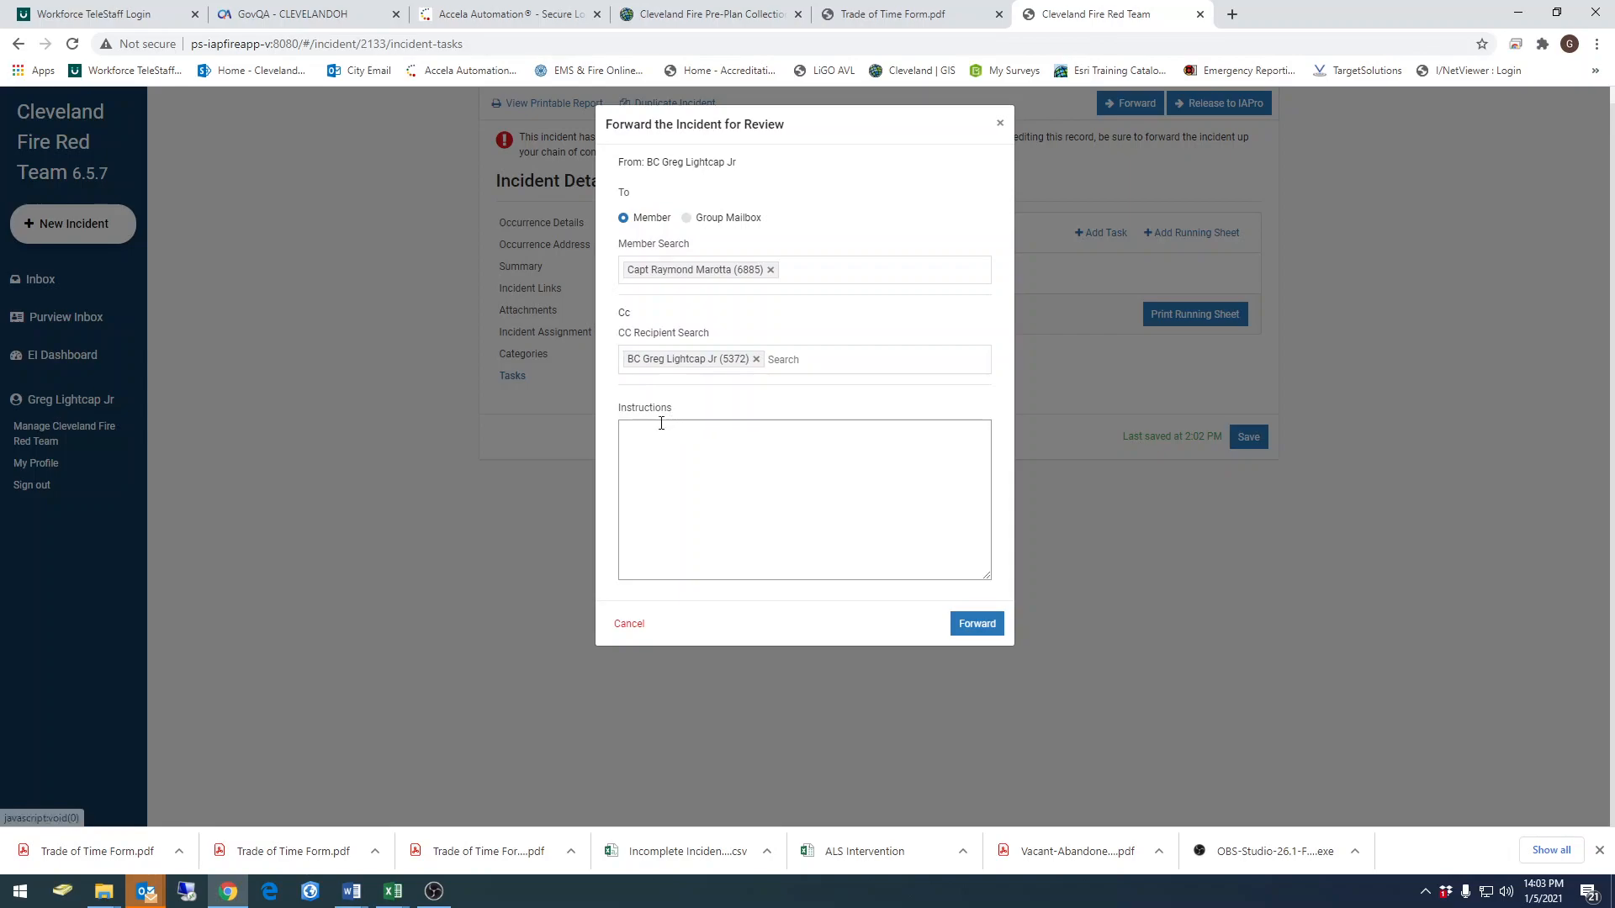
{"action": "left_click", "coordinate": [779, 492]}
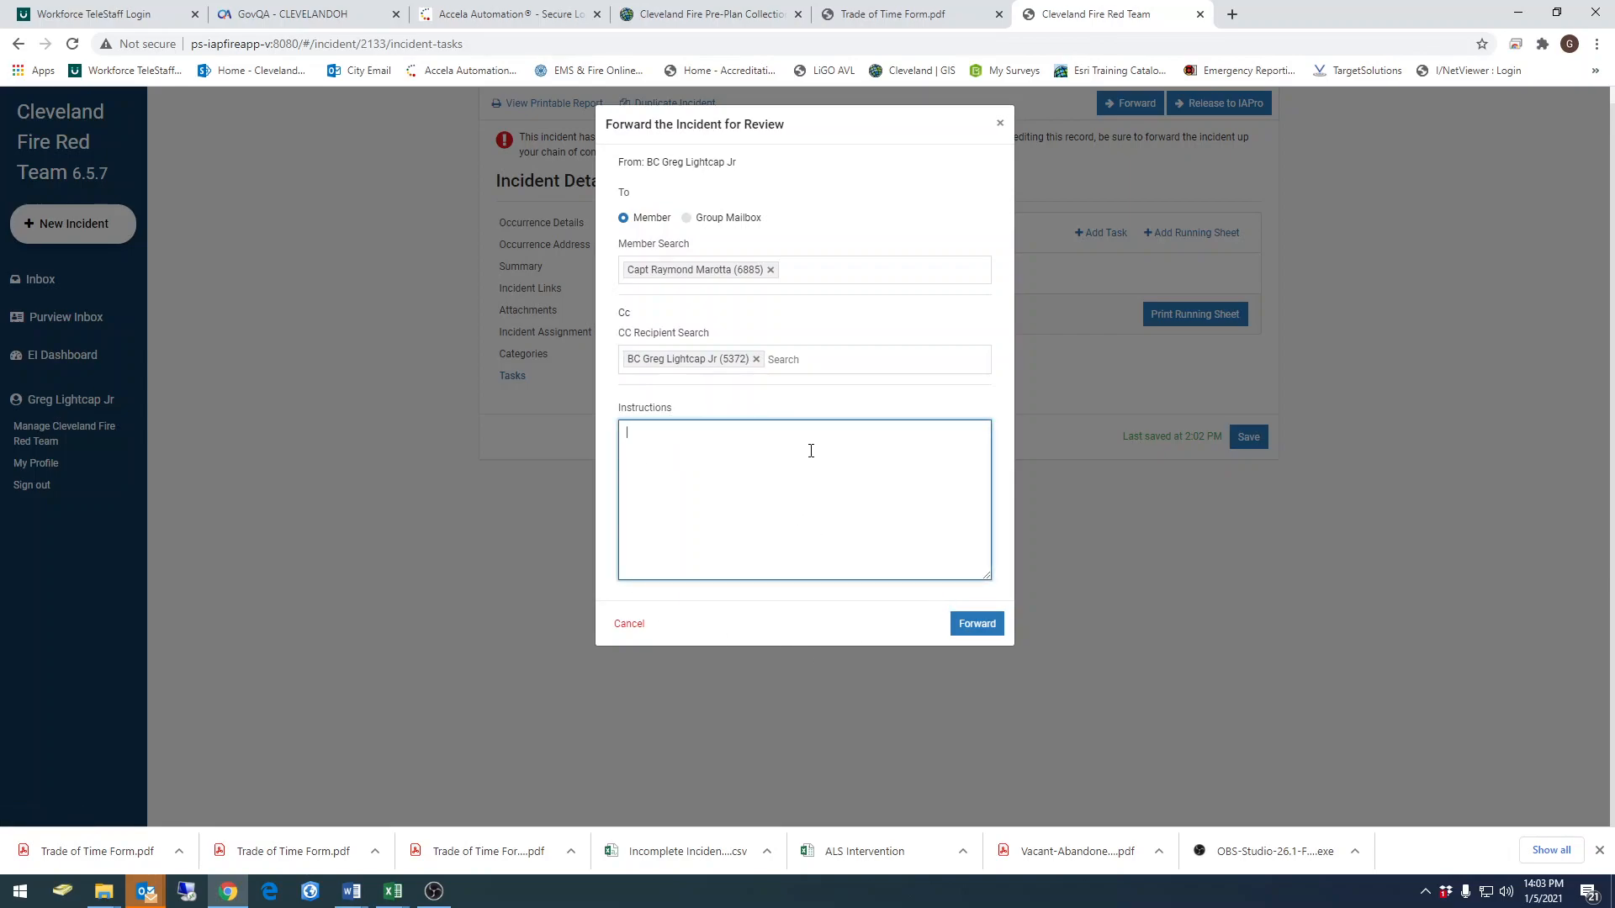
{"action": "type", "text": "Test Form"}
{"action": "left_click", "coordinate": [976, 623]}
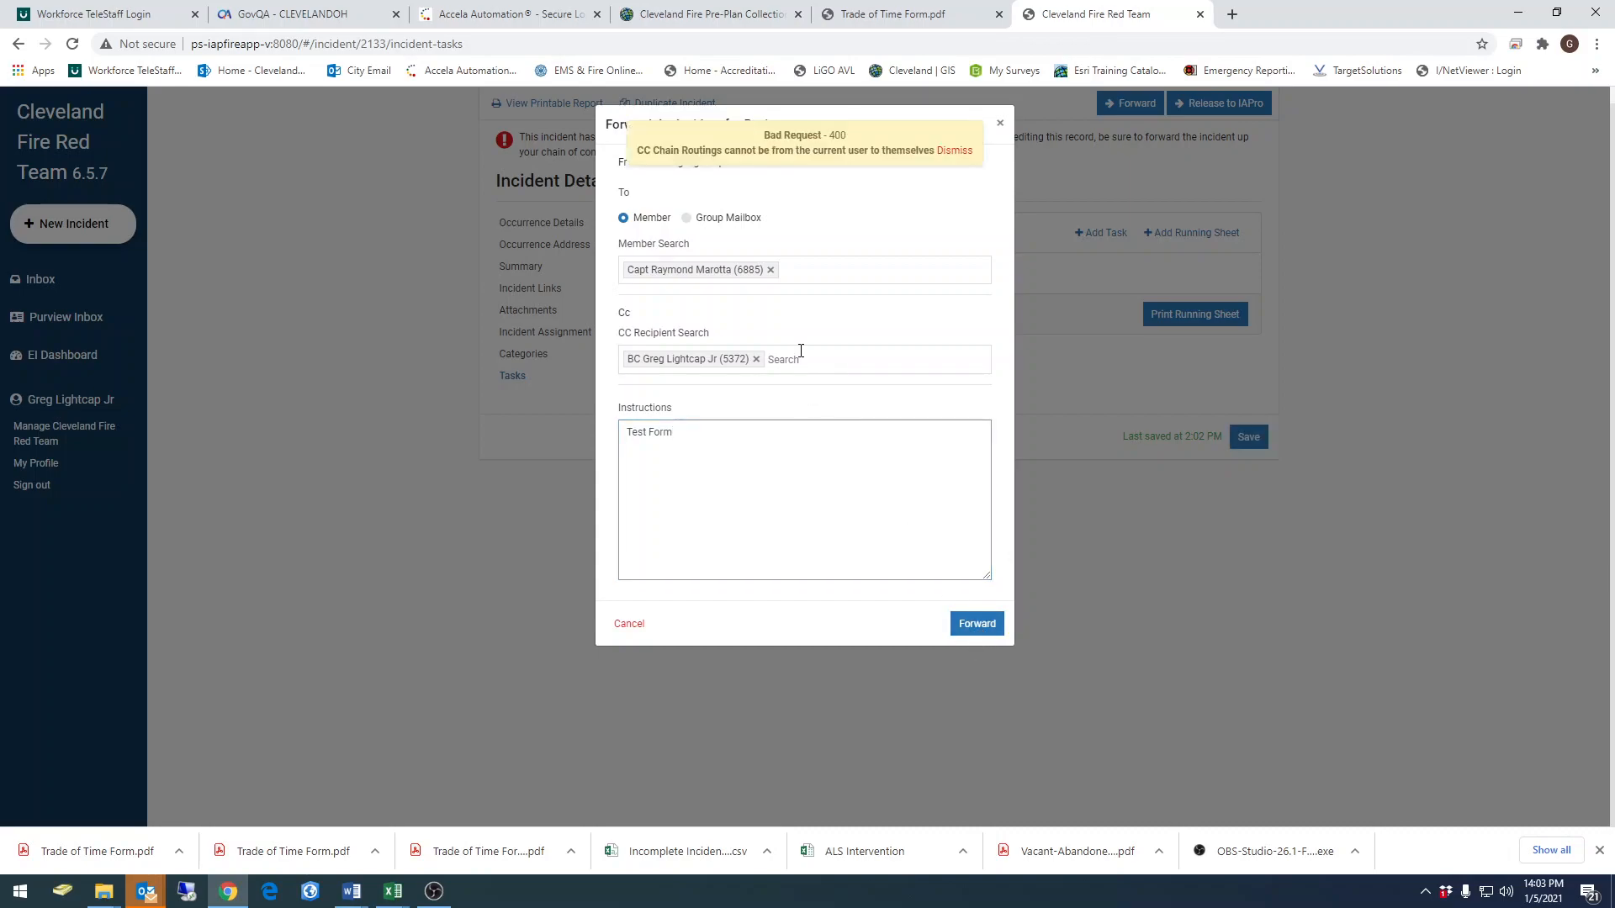
Remove the sender from the CC recipients and try to forward the incident again, closing the forwarding dialog
{"action": "left_click", "coordinate": [951, 153]}
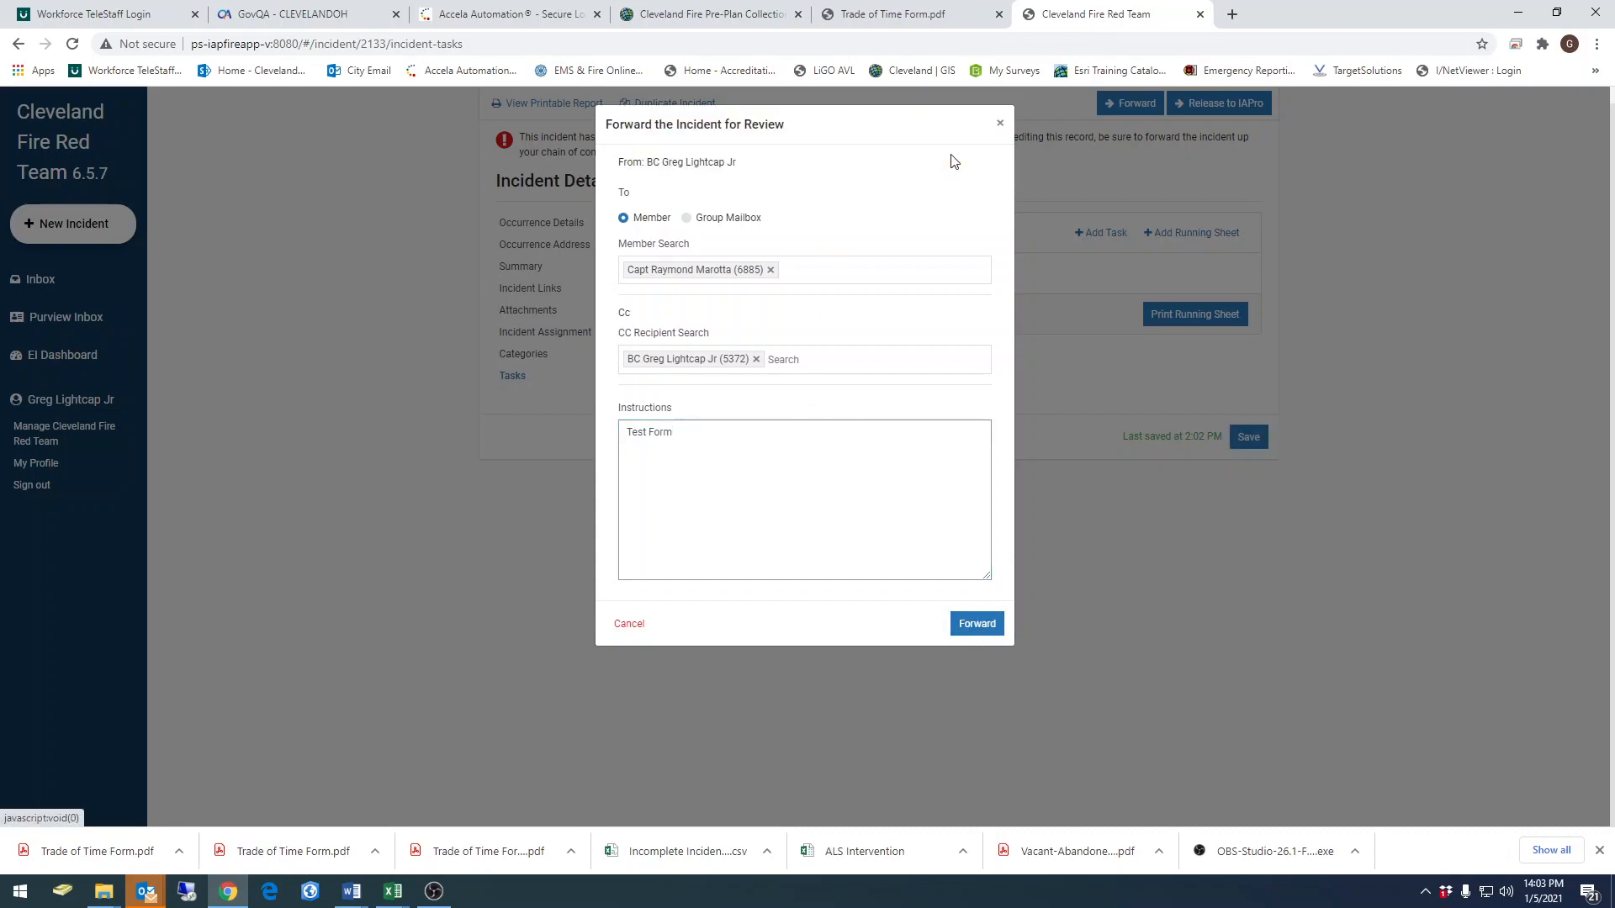
{"action": "left_click", "coordinate": [756, 360]}
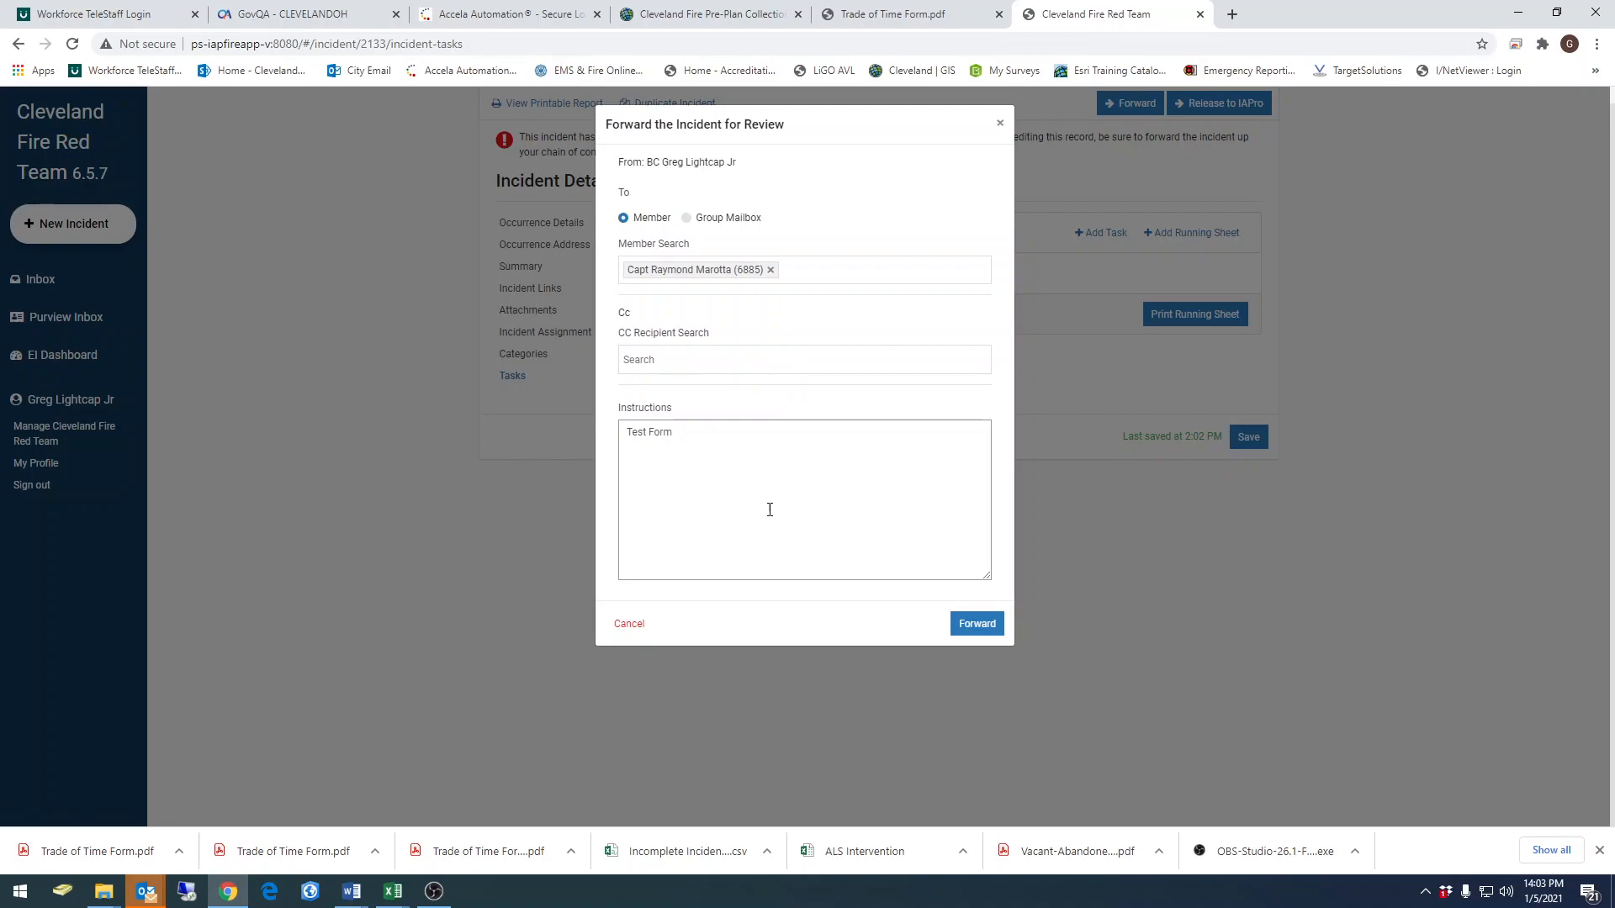
{"action": "left_click", "coordinate": [978, 632]}
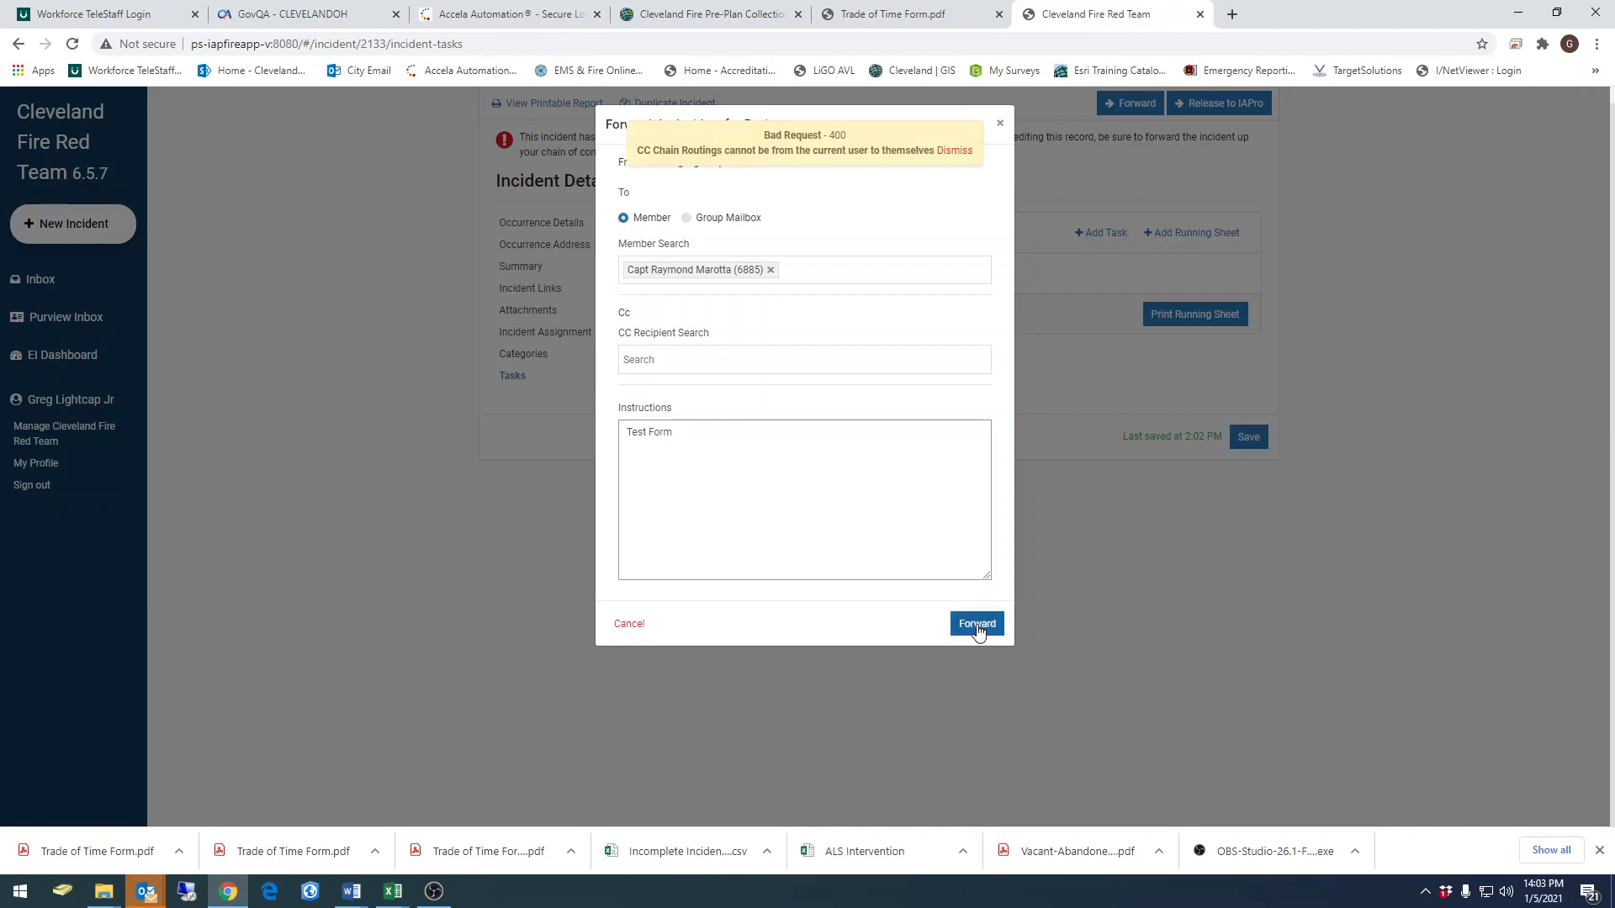
{"action": "left_click", "coordinate": [958, 151]}
{"action": "left_click", "coordinate": [998, 125]}
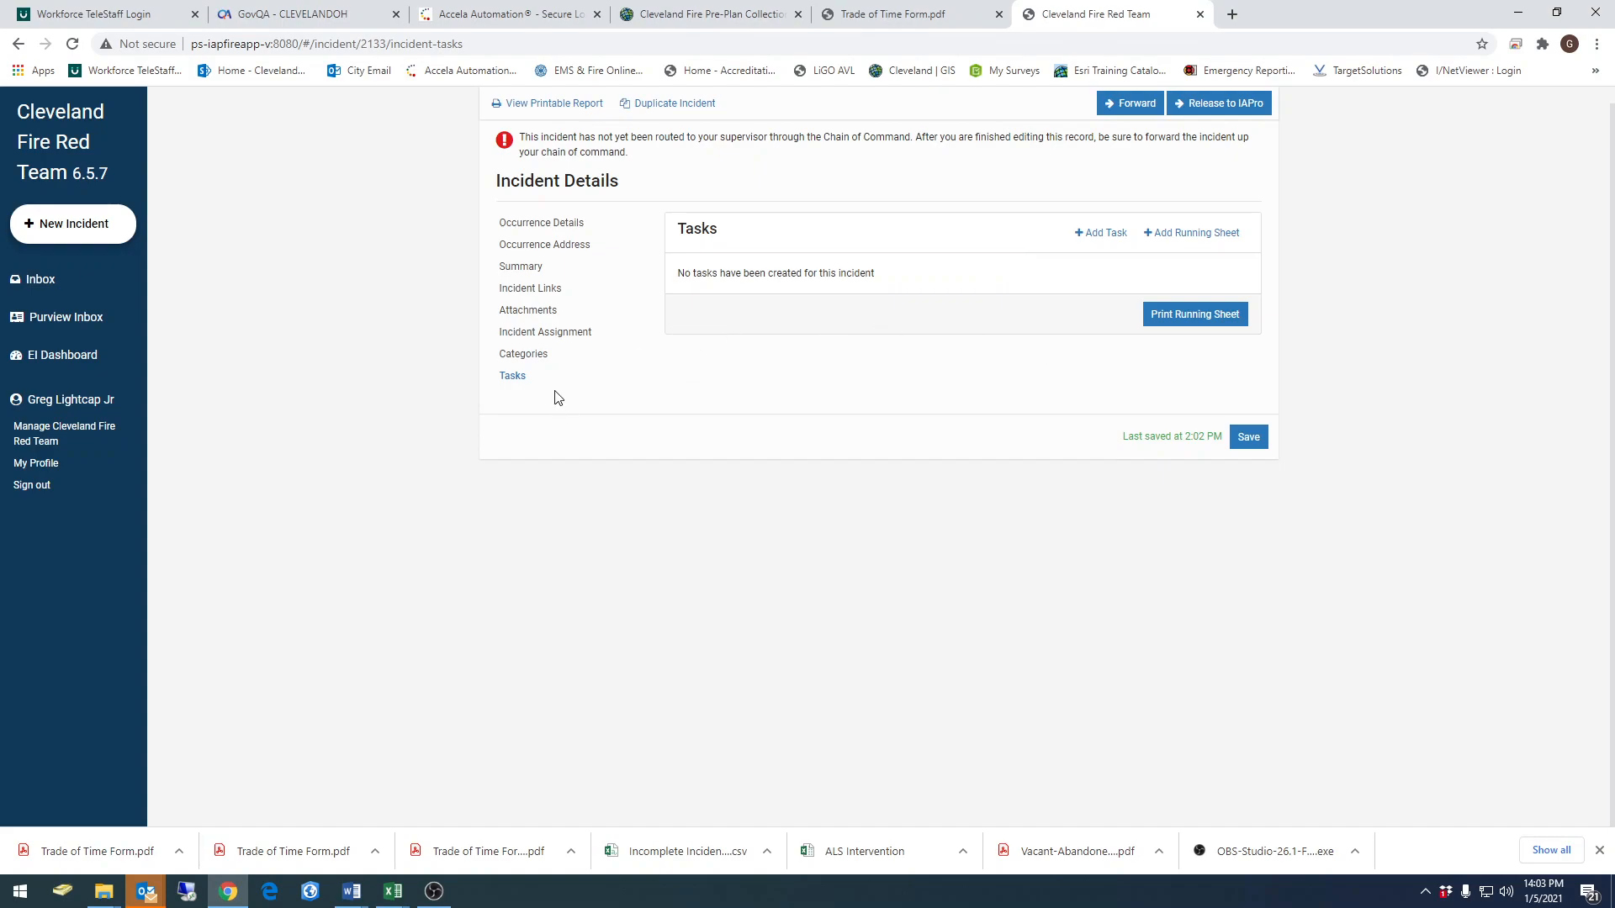
Forward the incident for review to the captain with the instructions "Test"
{"action": "left_click", "coordinate": [1124, 108]}
{"action": "left_click", "coordinate": [651, 271]}
{"action": "left_click", "coordinate": [660, 299]}
{"action": "left_click", "coordinate": [673, 308]}
{"action": "left_click", "coordinate": [662, 434]}
{"action": "type", "text": "Test"}
{"action": "left_click", "coordinate": [977, 623]}
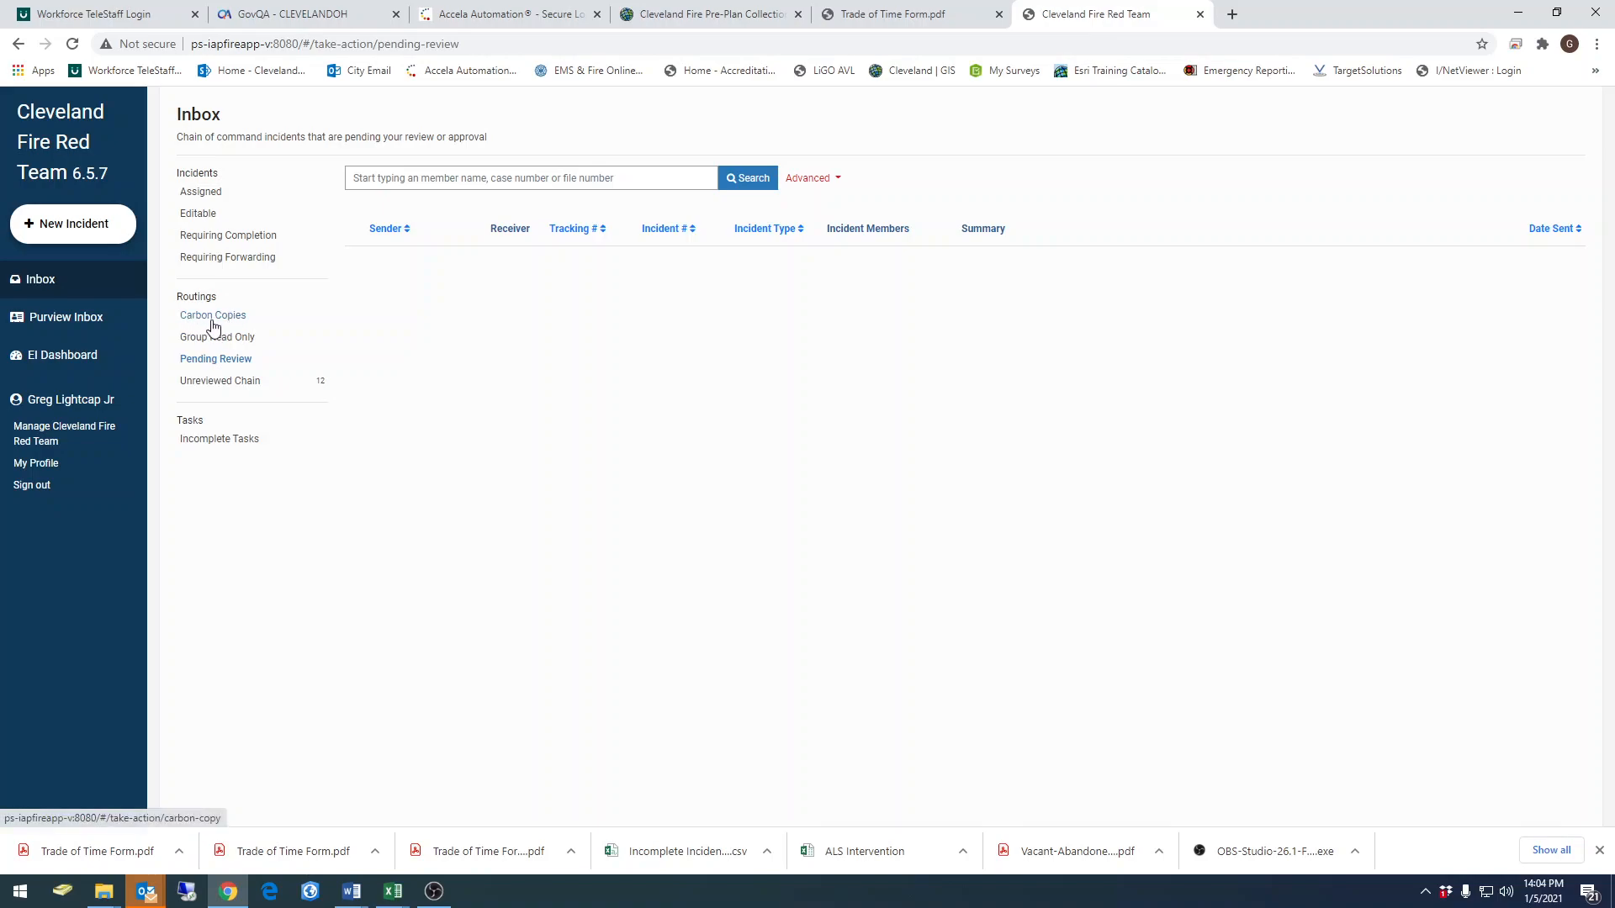
View the Carbon Copies routings in the inbox
{"action": "left_click", "coordinate": [207, 317]}
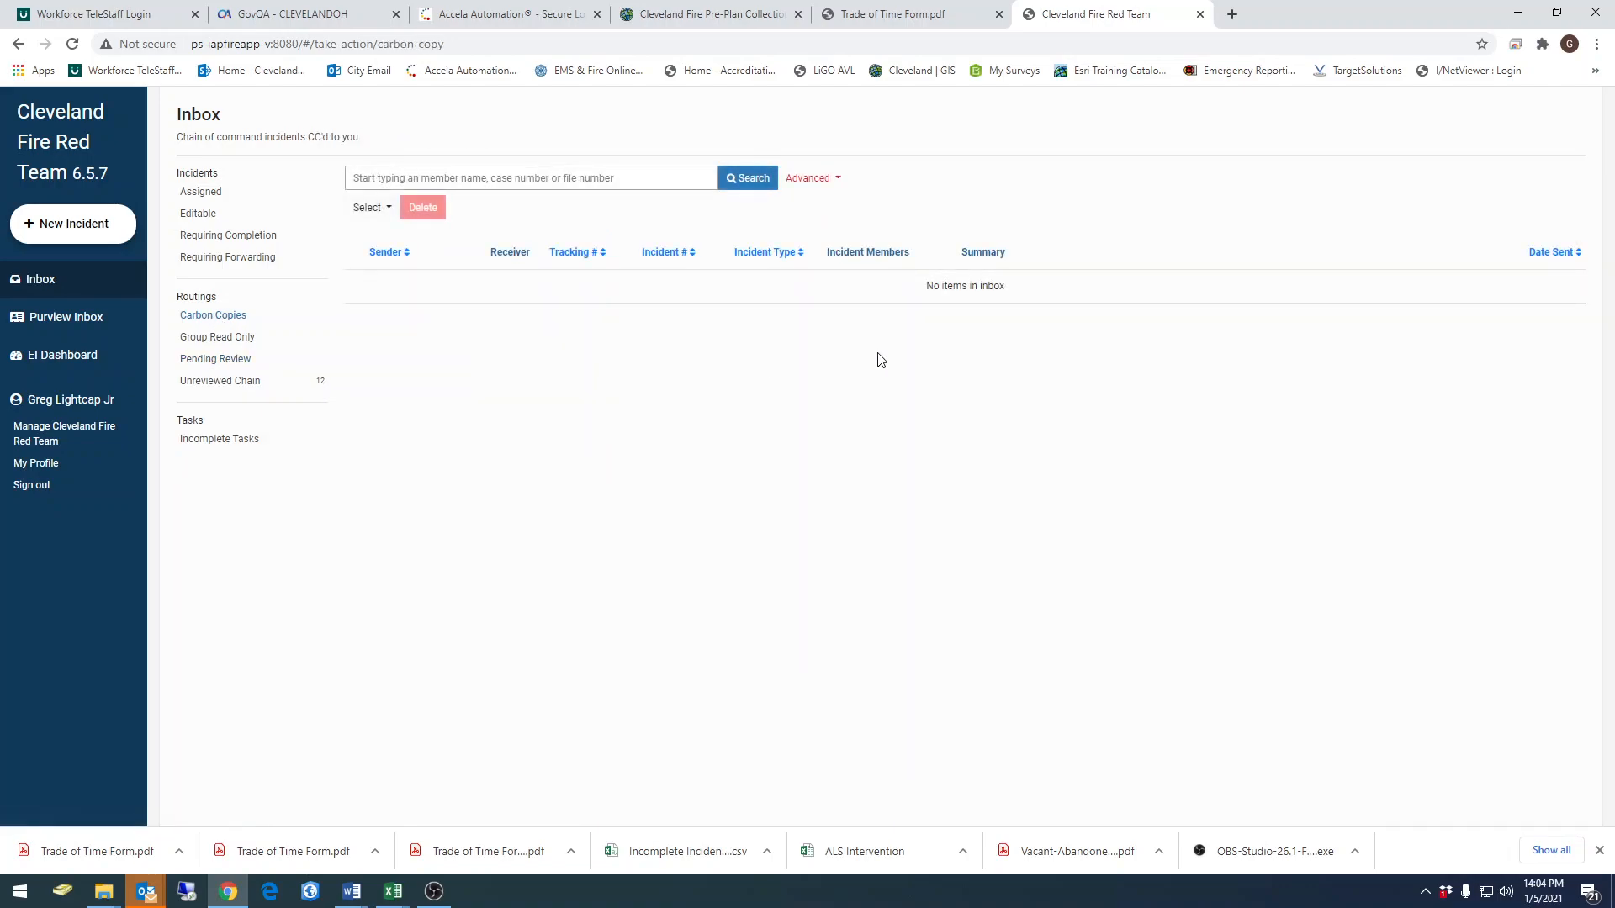